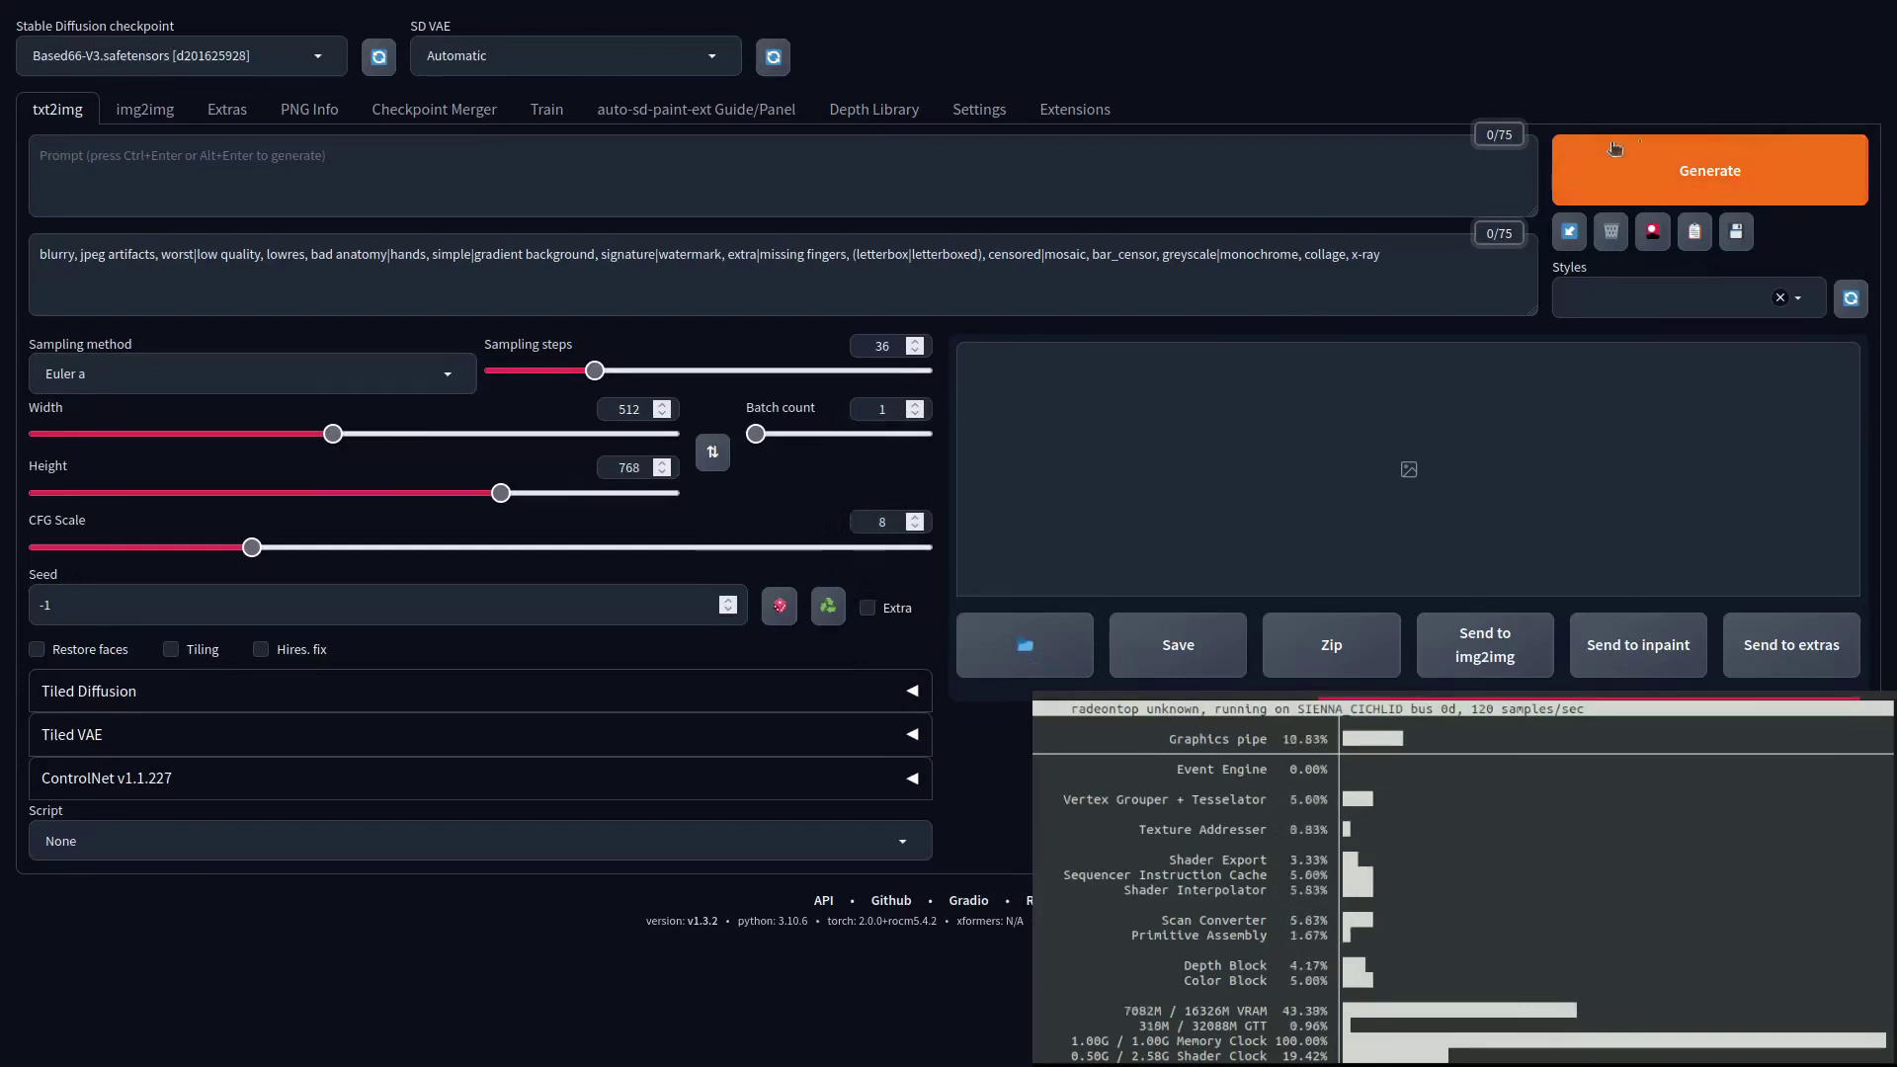
# - Generate a 512x768 txt2img image, and generate another with Hires. fix enabled
pyautogui.click(1706, 163)
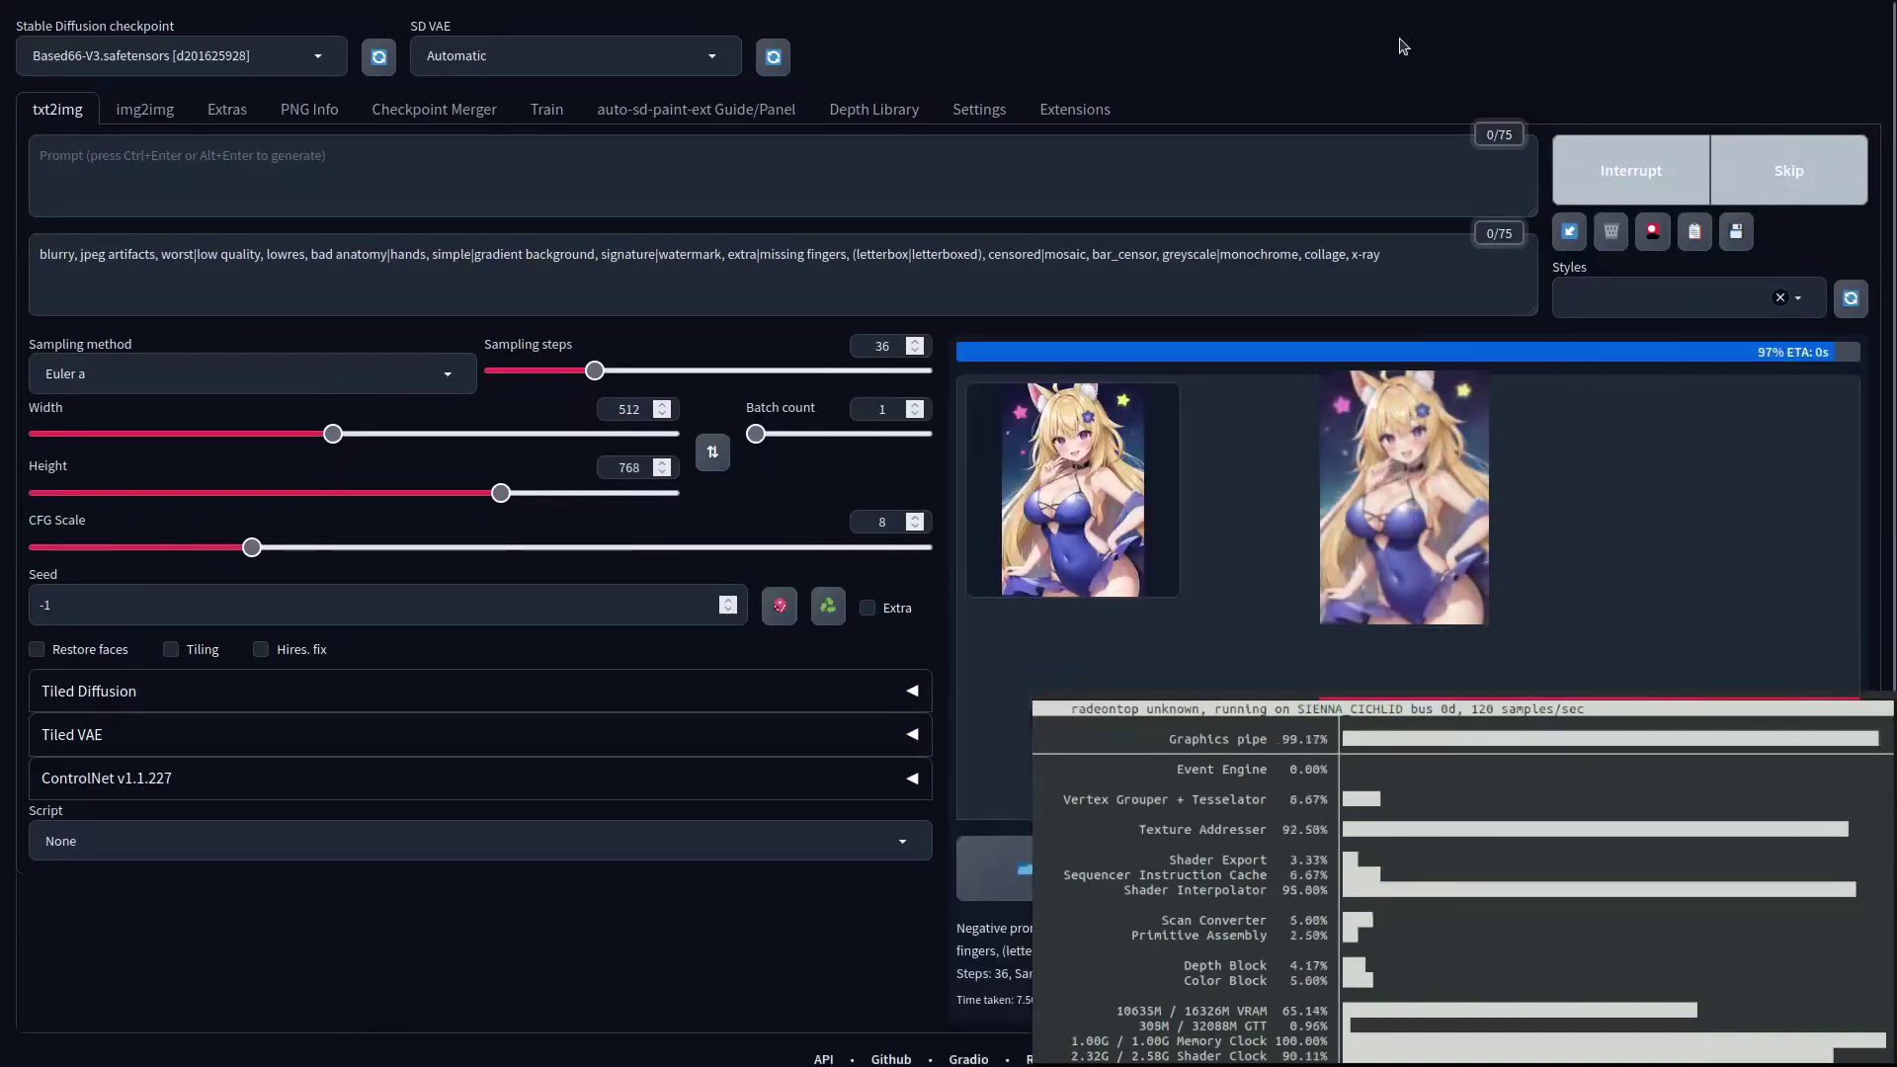
pyautogui.click(261, 650)
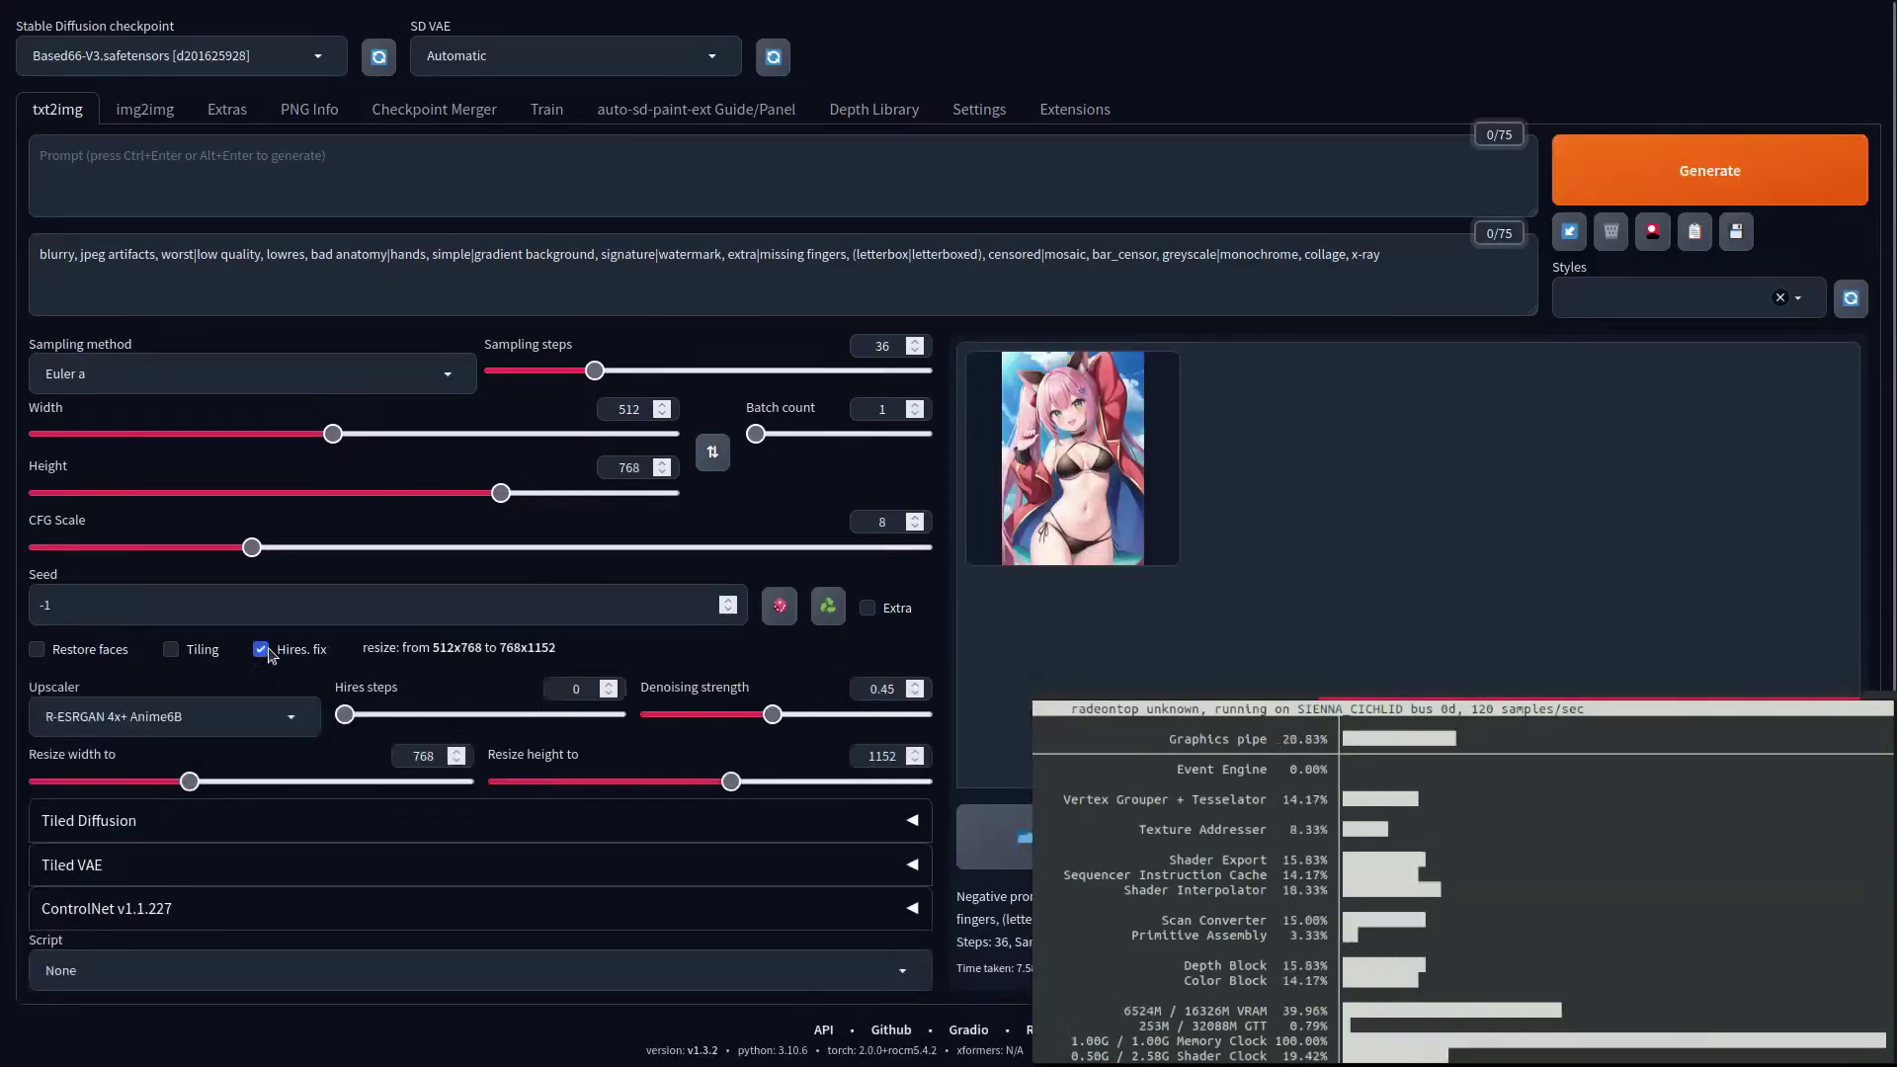
pyautogui.click(1723, 179)
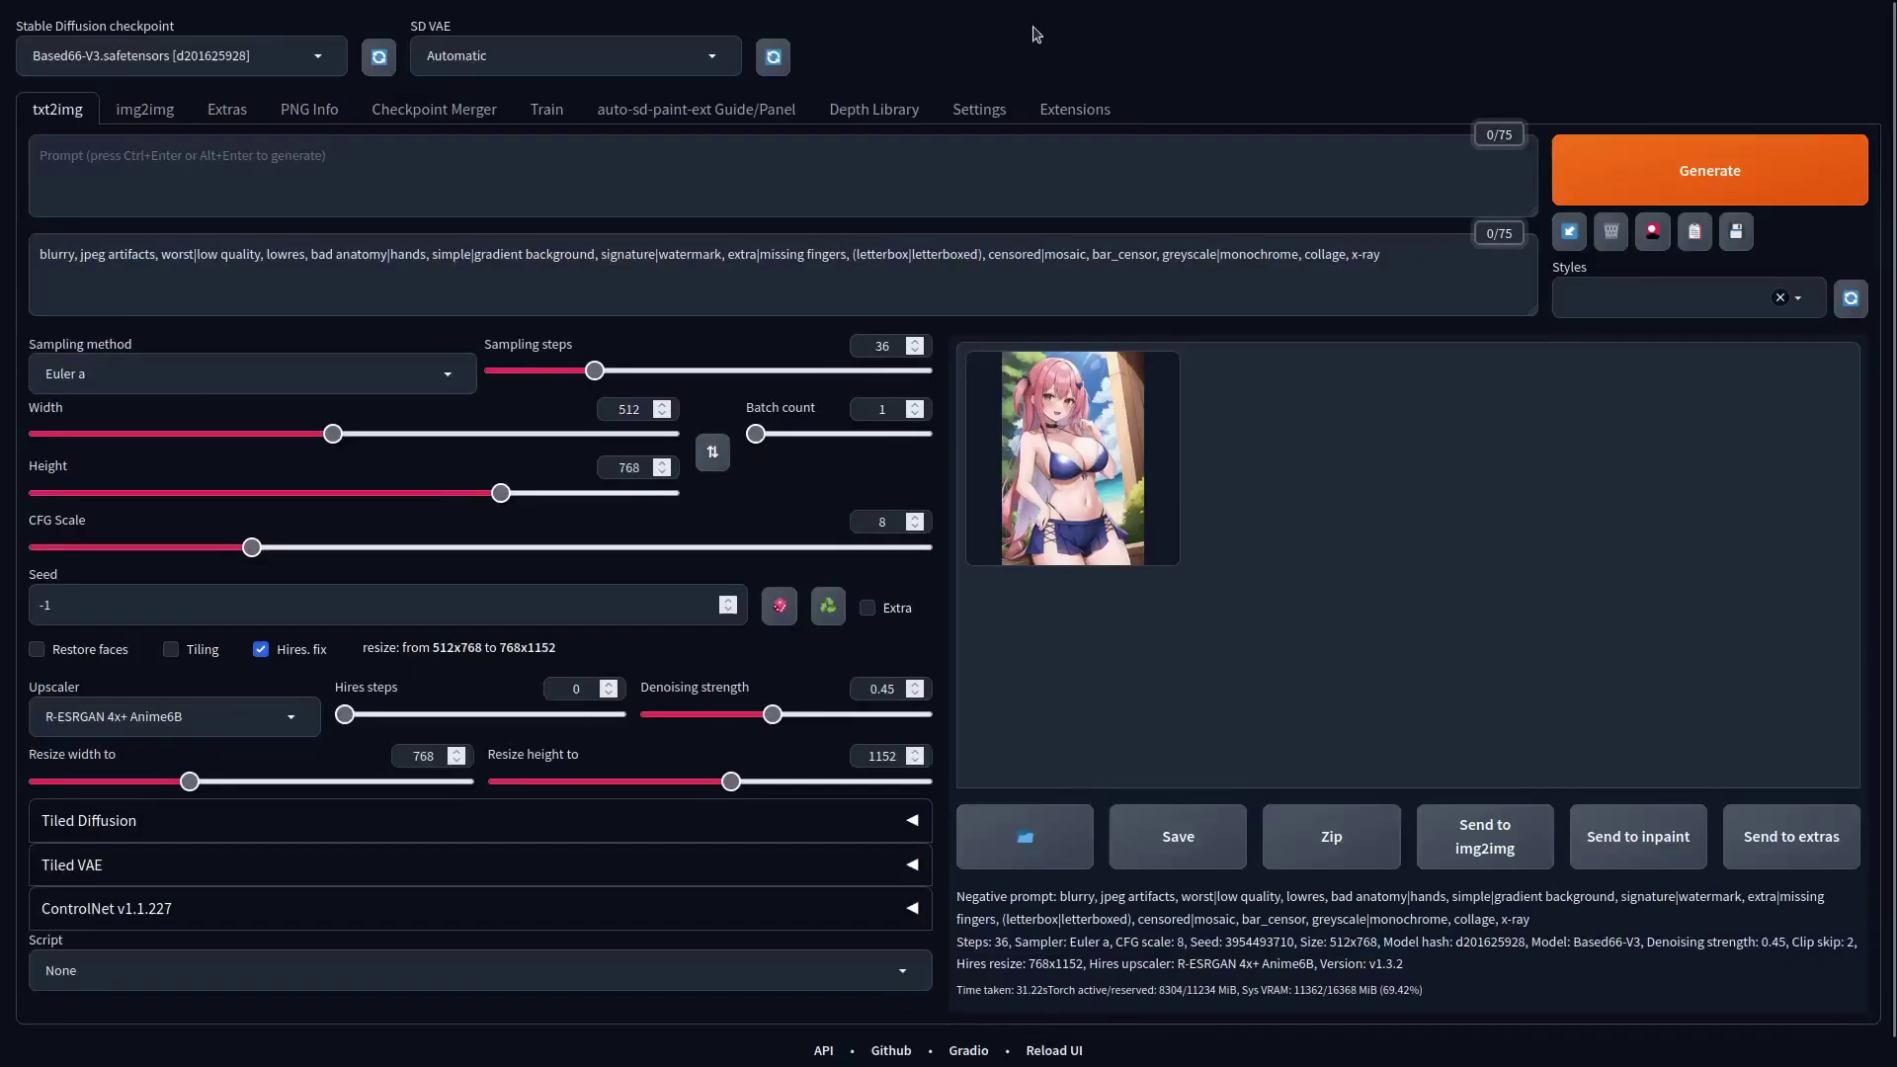
# - Examine the installed extensions, including multidiffusion-upscaler-for-automatic1111, and browse the list of extensions available for installation
pyautogui.click(1073, 113)
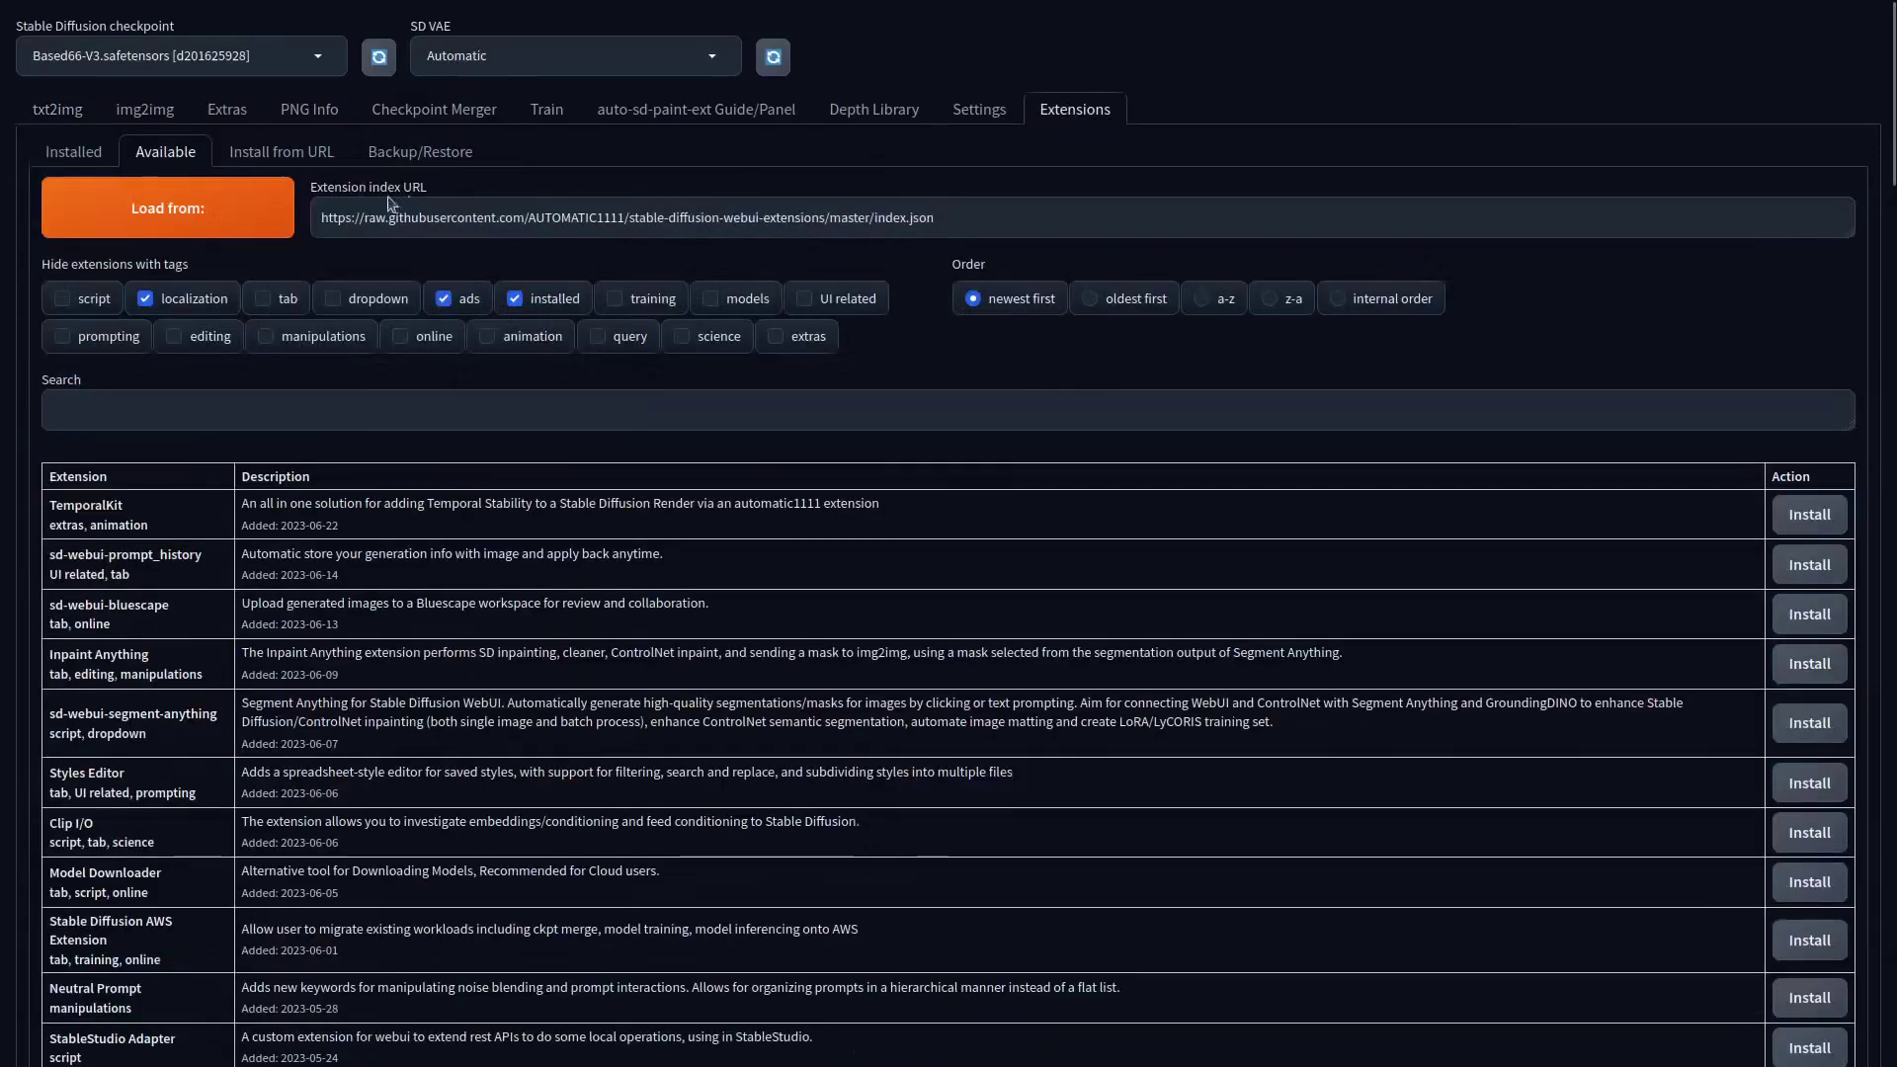
pyautogui.click(65, 153)
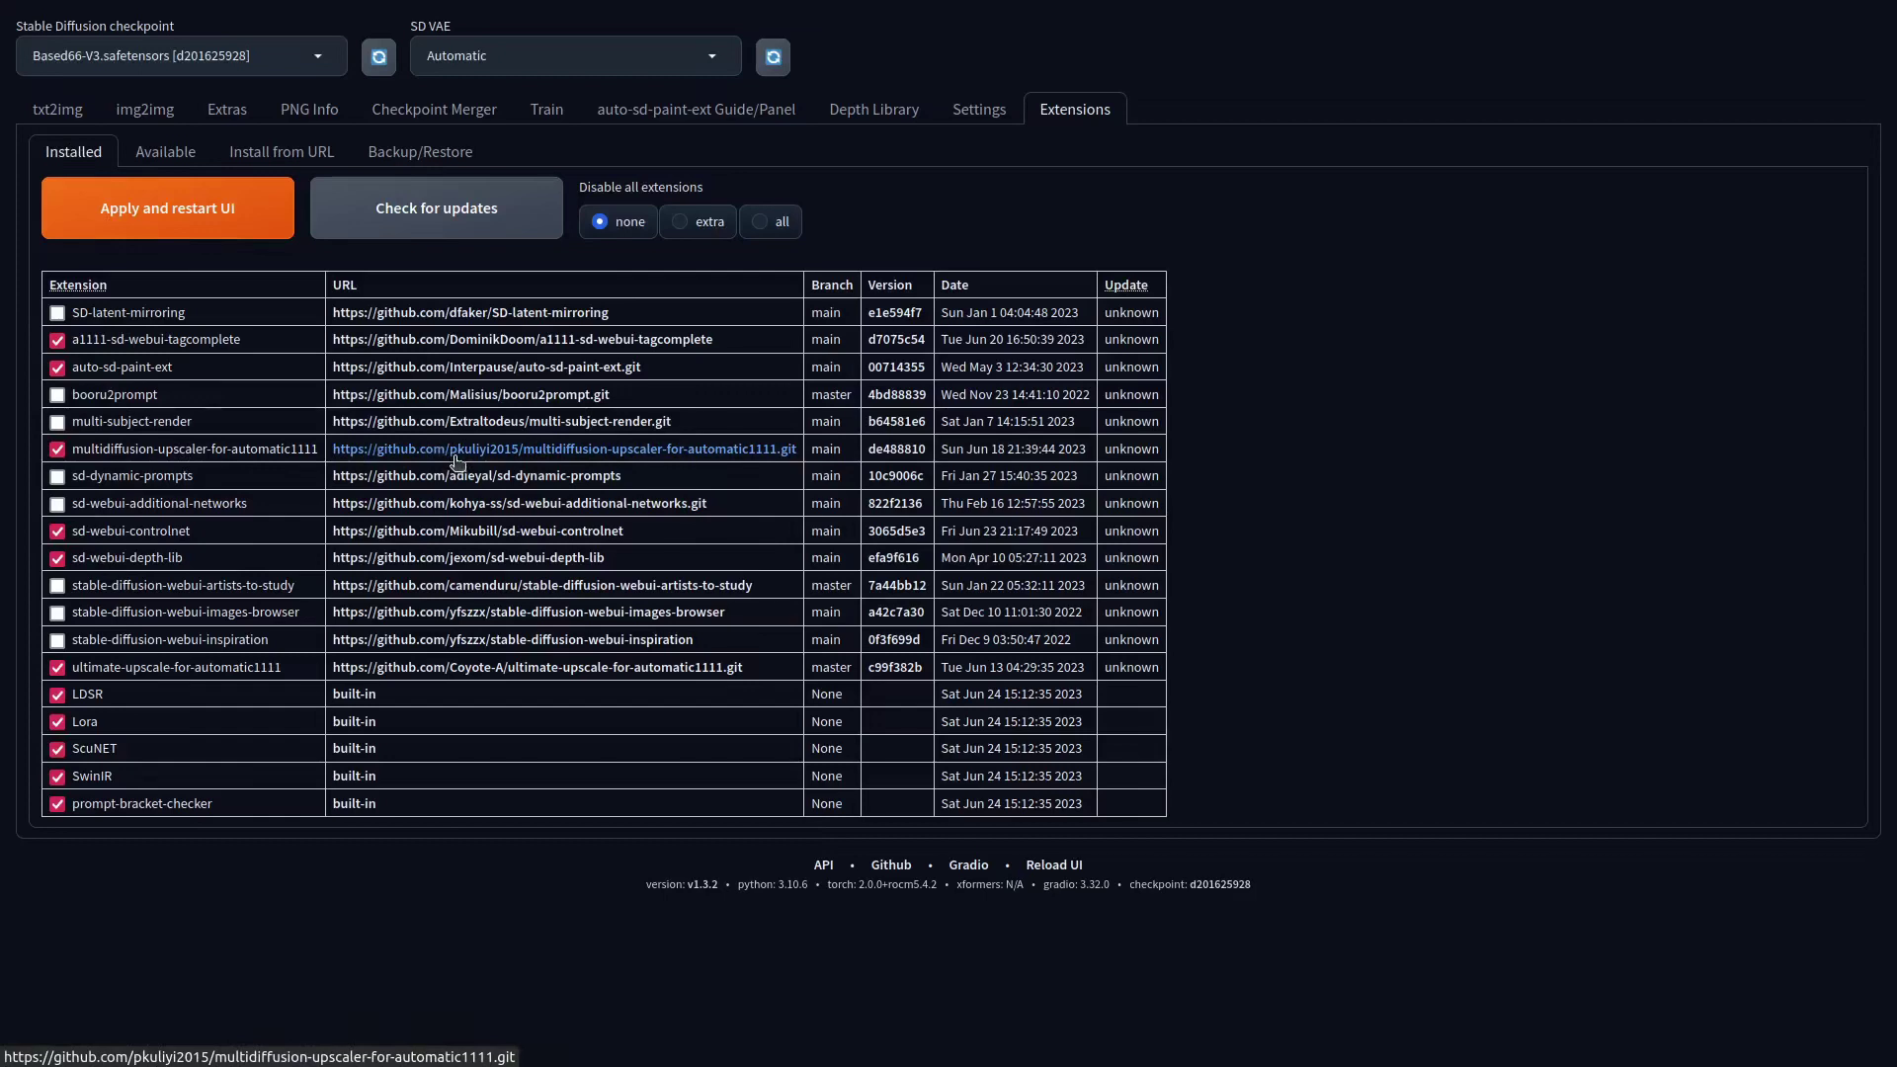
pyautogui.click(185, 152)
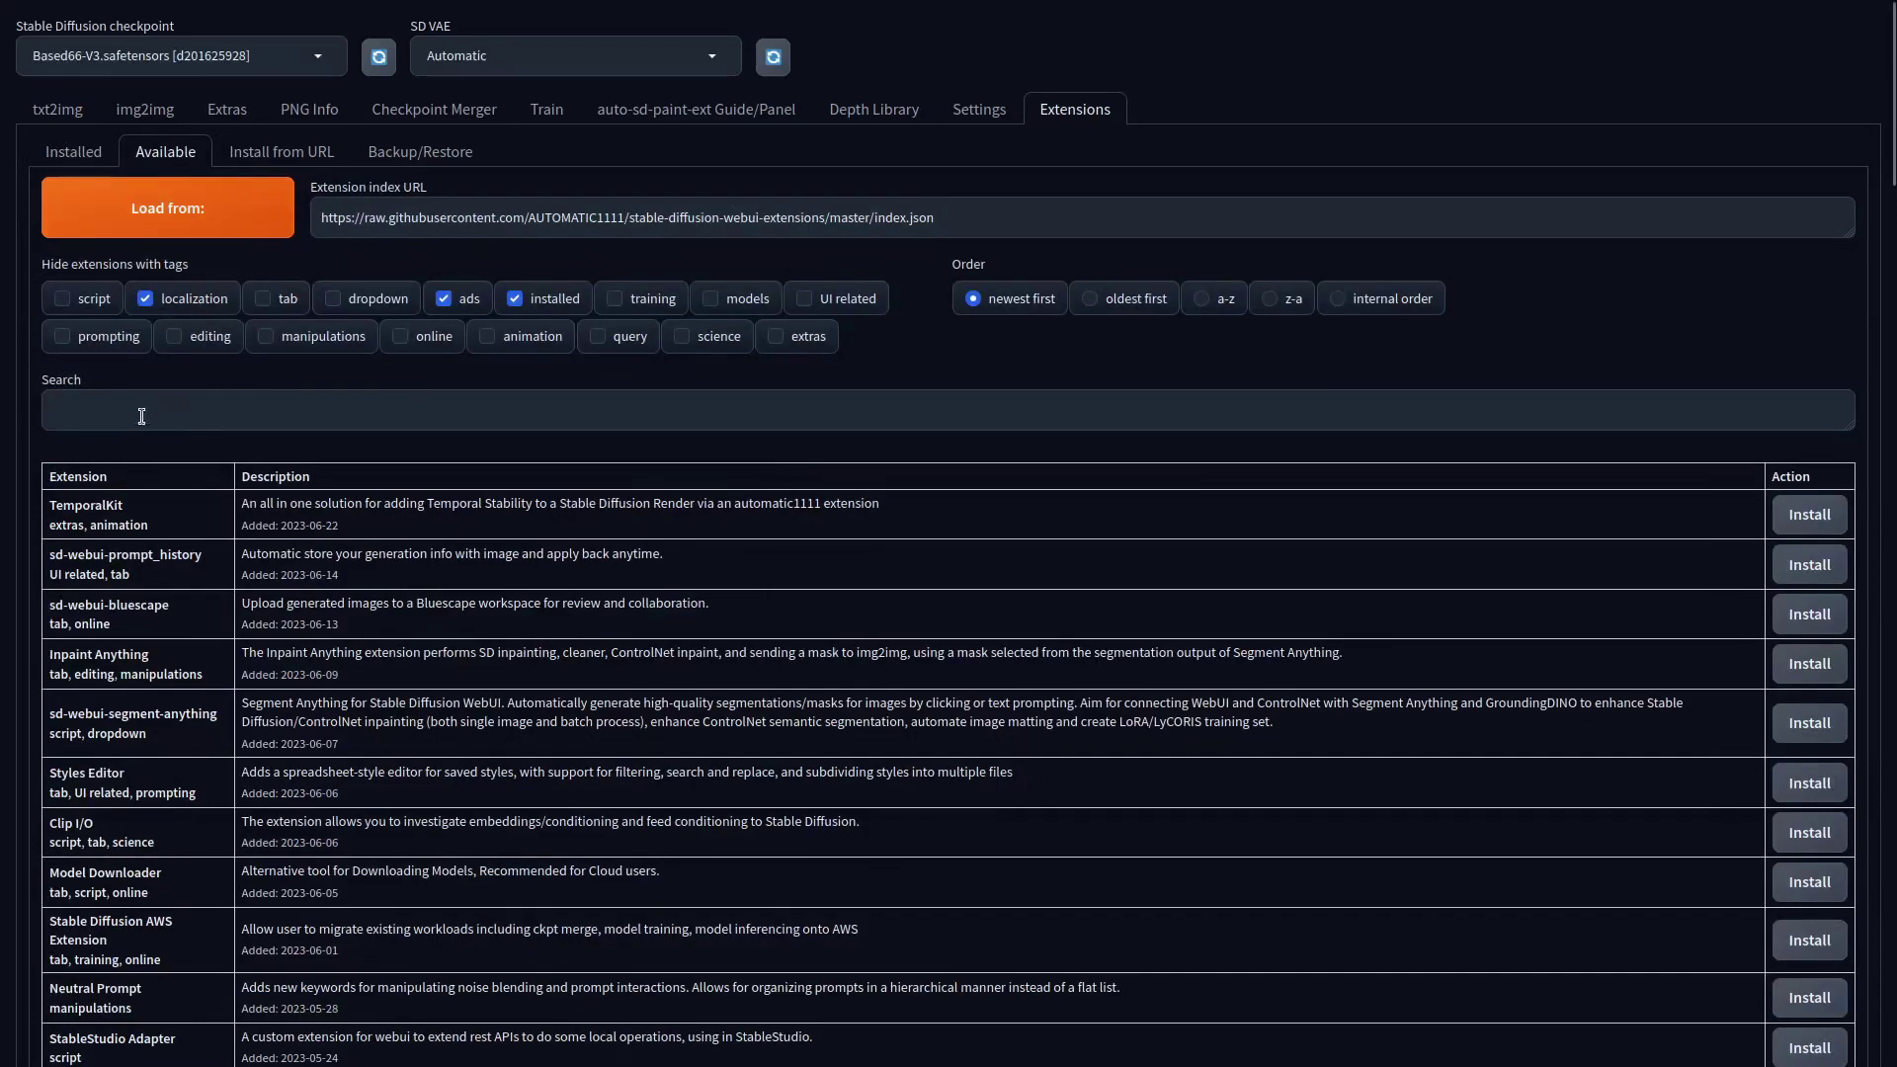
pyautogui.scroll(-20, 413, 531)
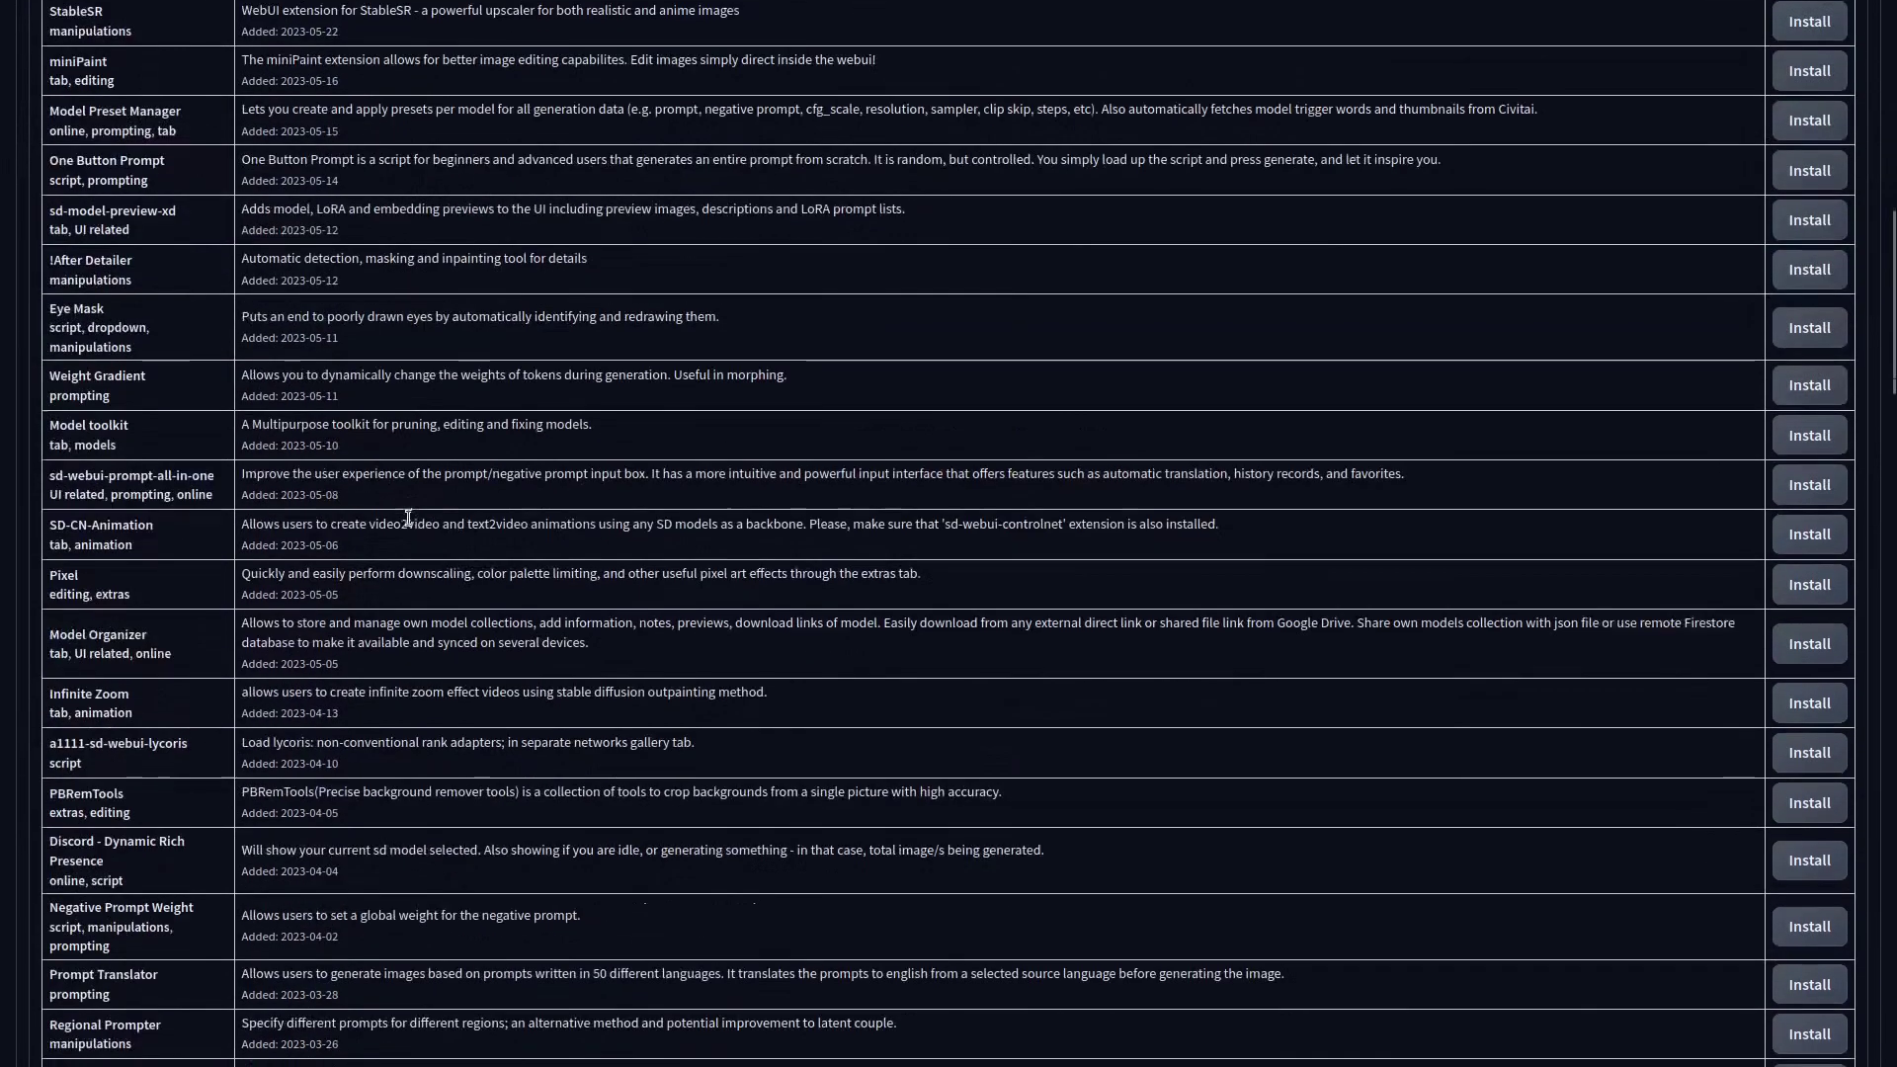
pyautogui.scroll(-6, 406, 514)
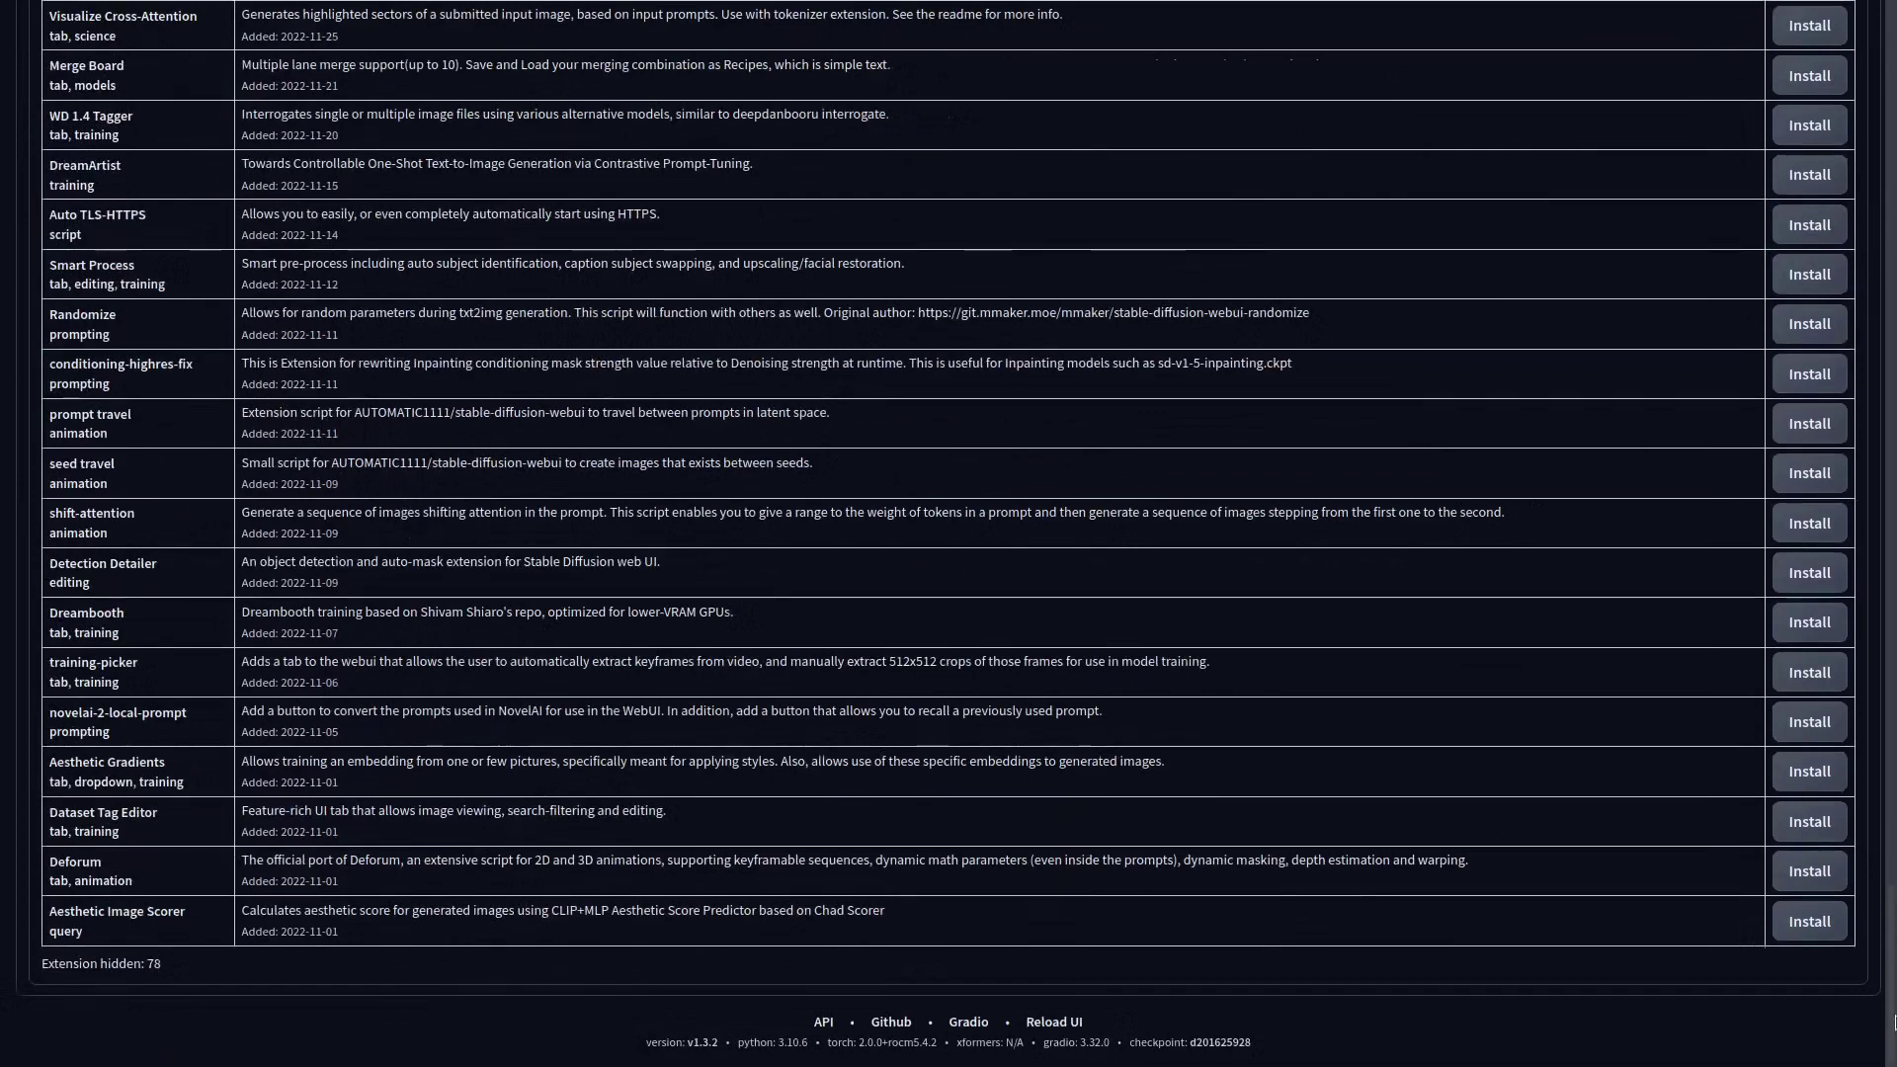
pyautogui.press('Home')
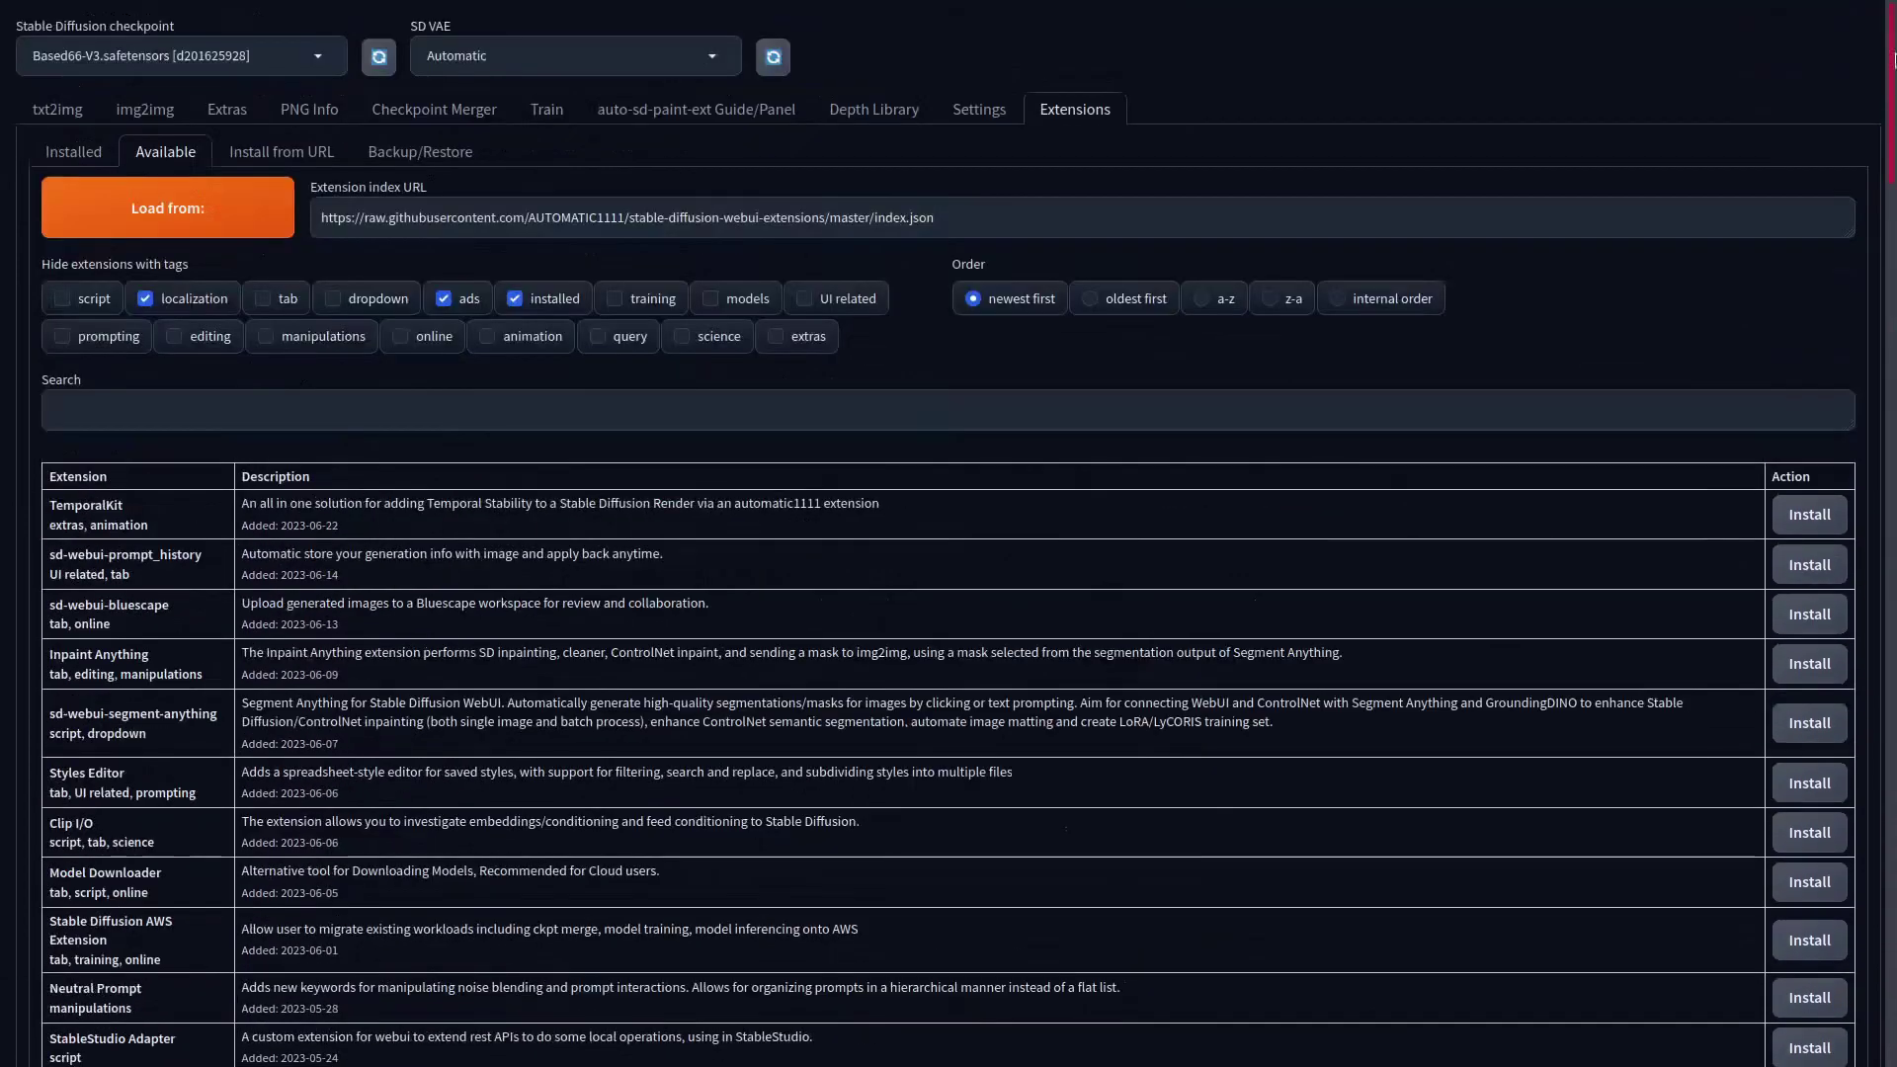
# - Return to txt2img and send the generated image to img2img
pyautogui.click(51, 109)
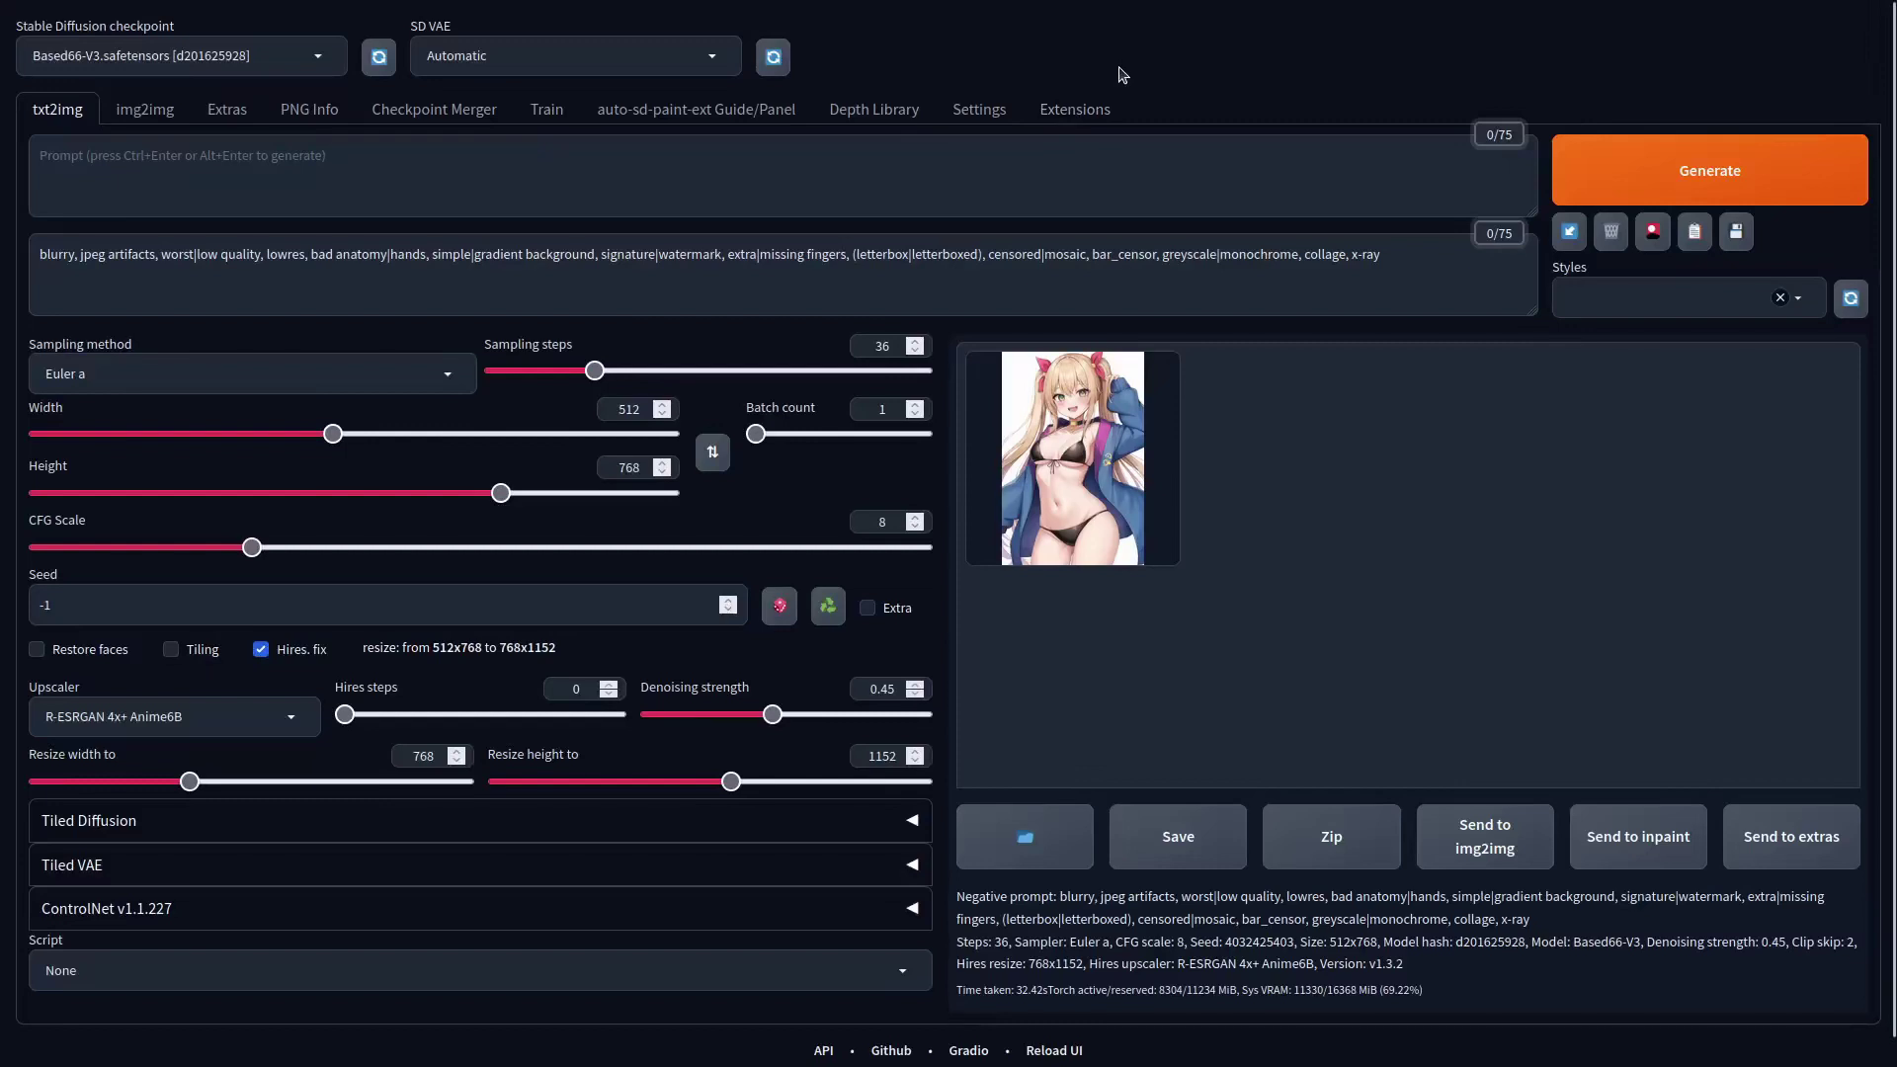
pyautogui.click(1482, 847)
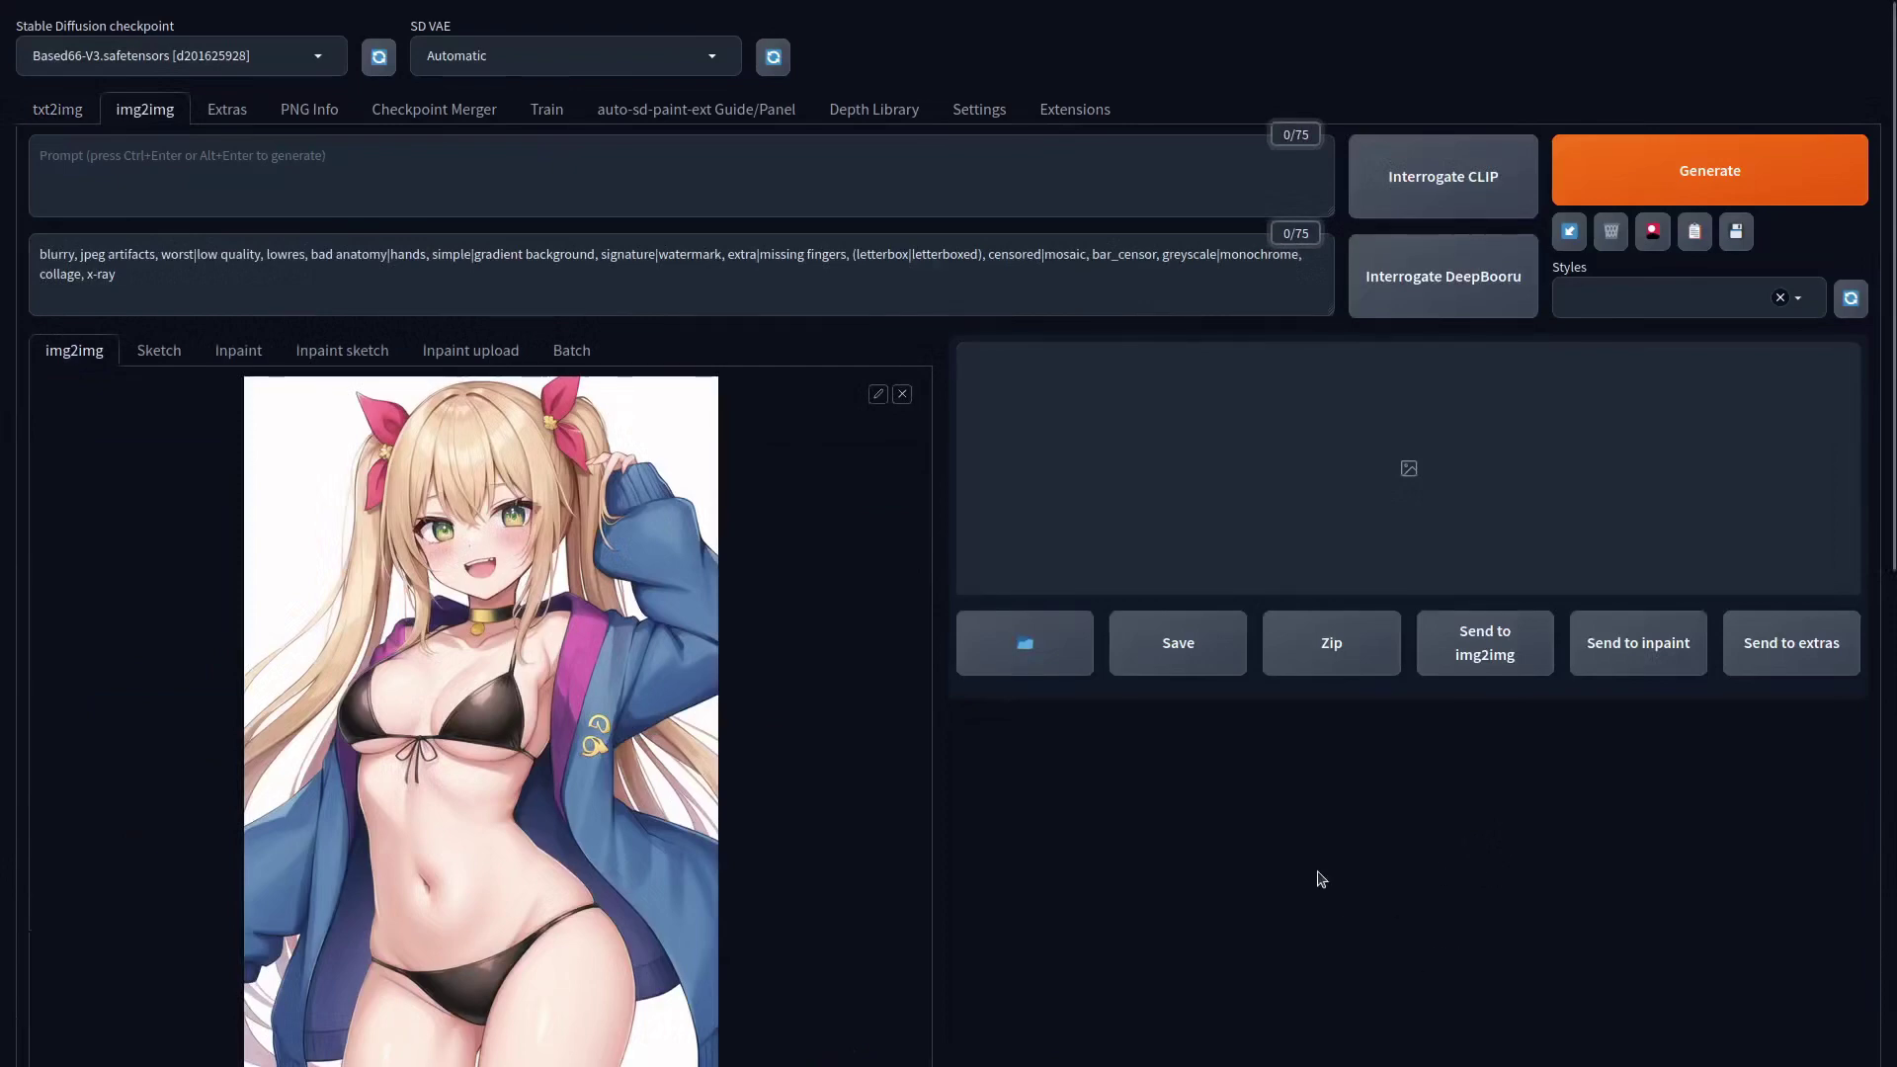
# - Enable Tiled Diffusion for the img2img image and choose R-ESRGAN 4x+ Anime6B as its upscaler
pyautogui.scroll(-8, 1321, 878)
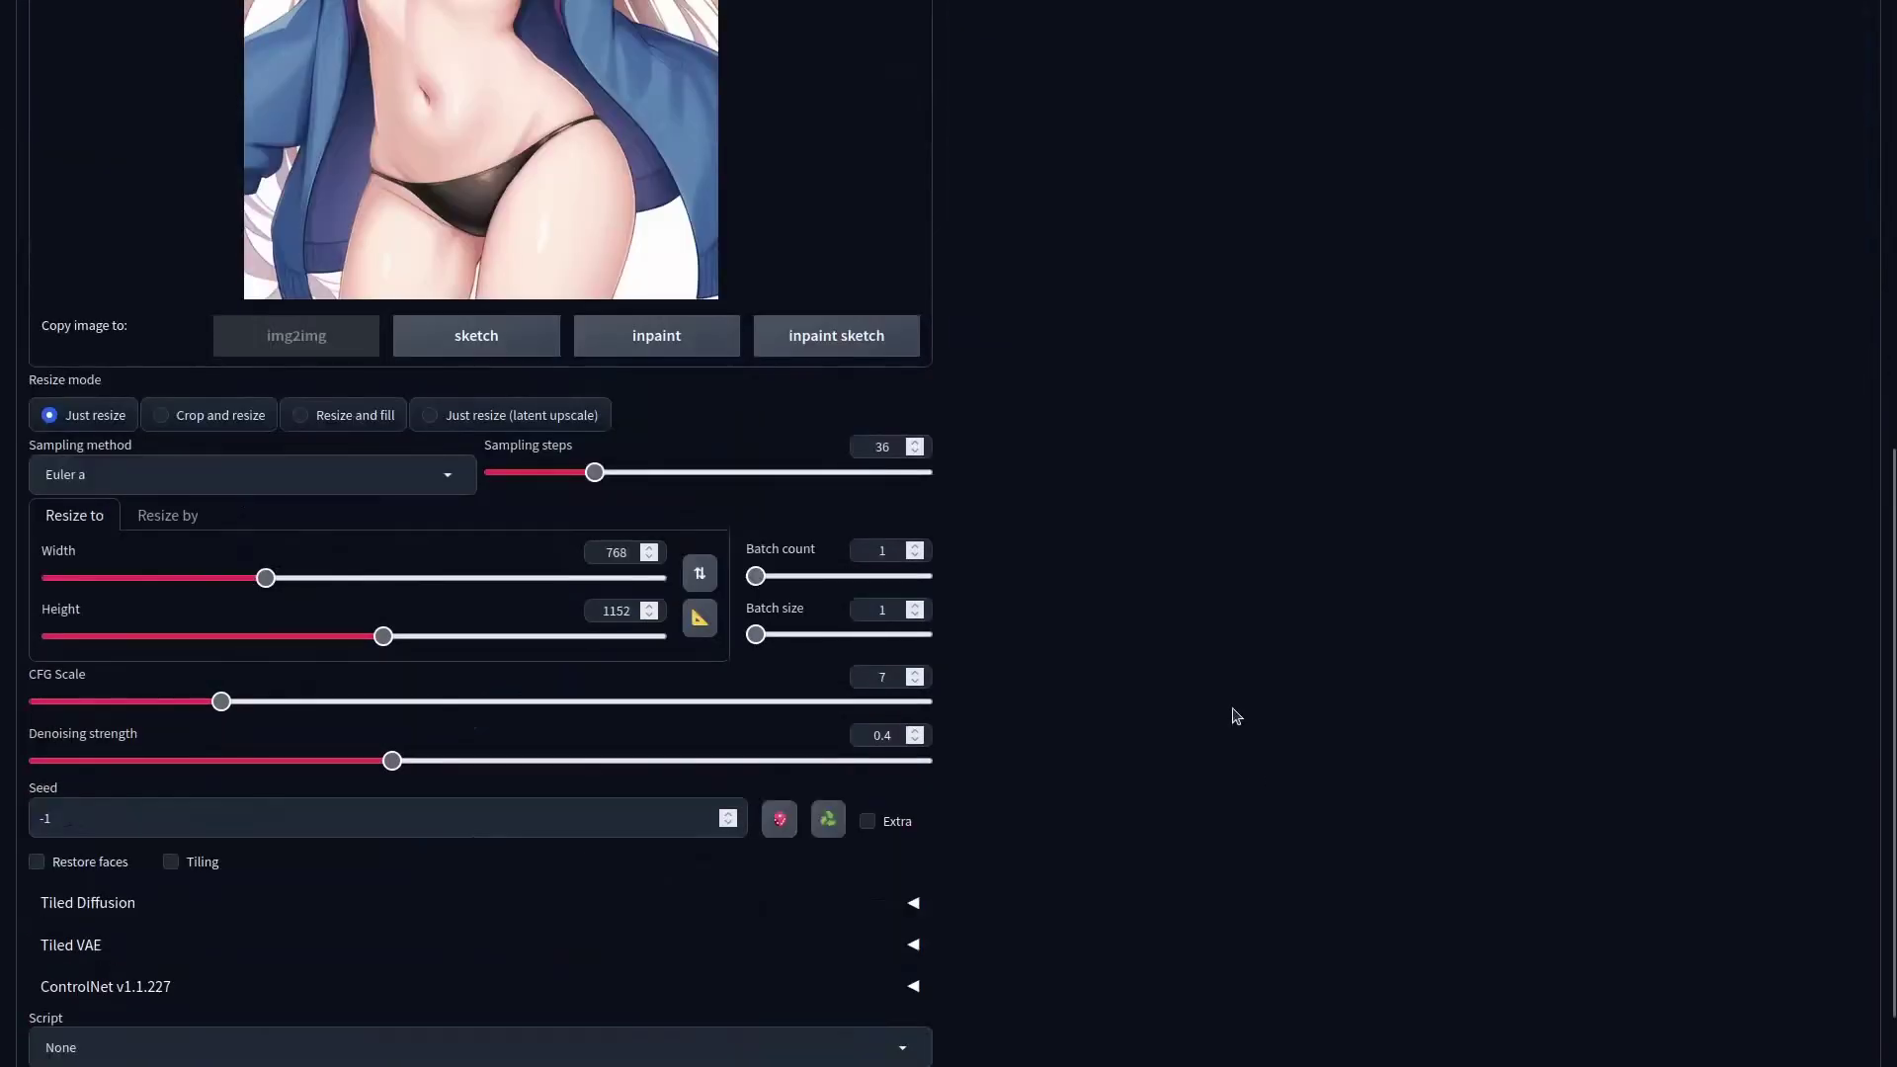
pyautogui.scroll(-1, 1236, 691)
pyautogui.click(114, 820)
pyautogui.scroll(-2, 79, 691)
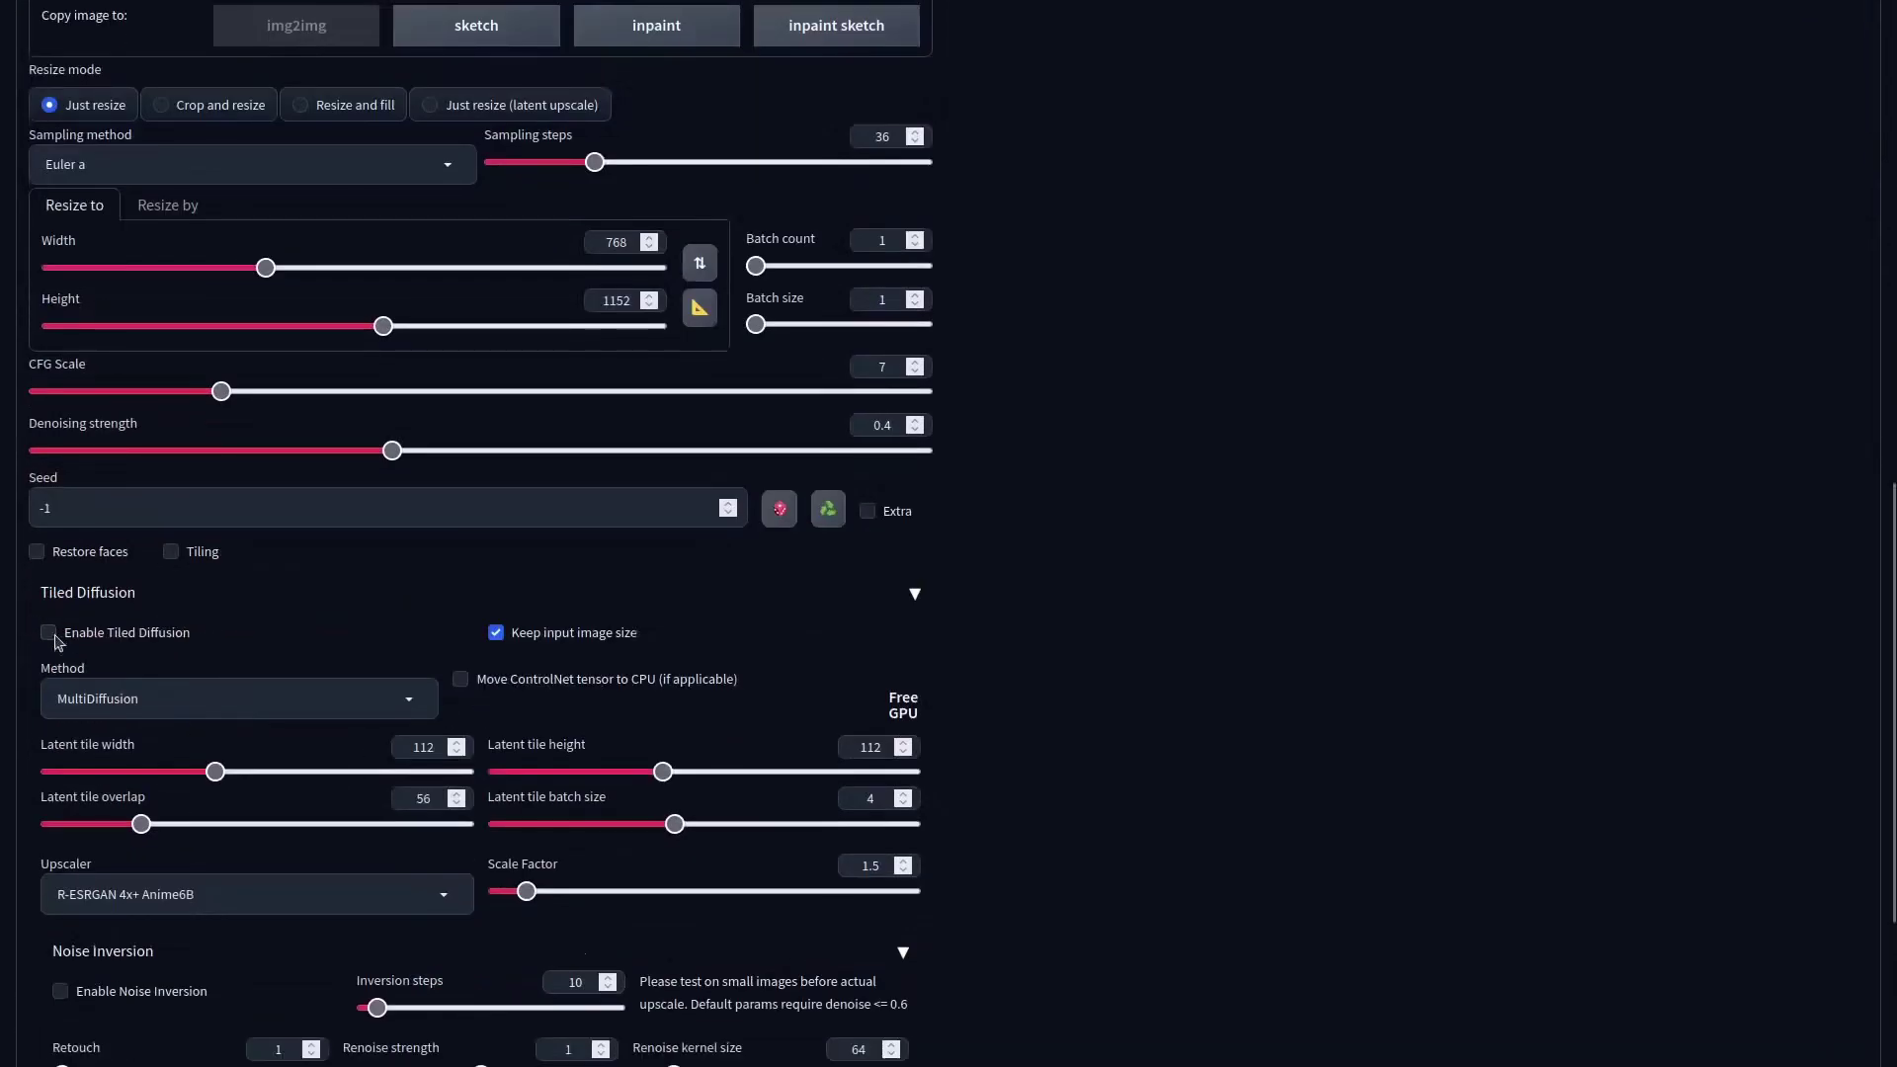
pyautogui.click(48, 634)
pyautogui.click(329, 894)
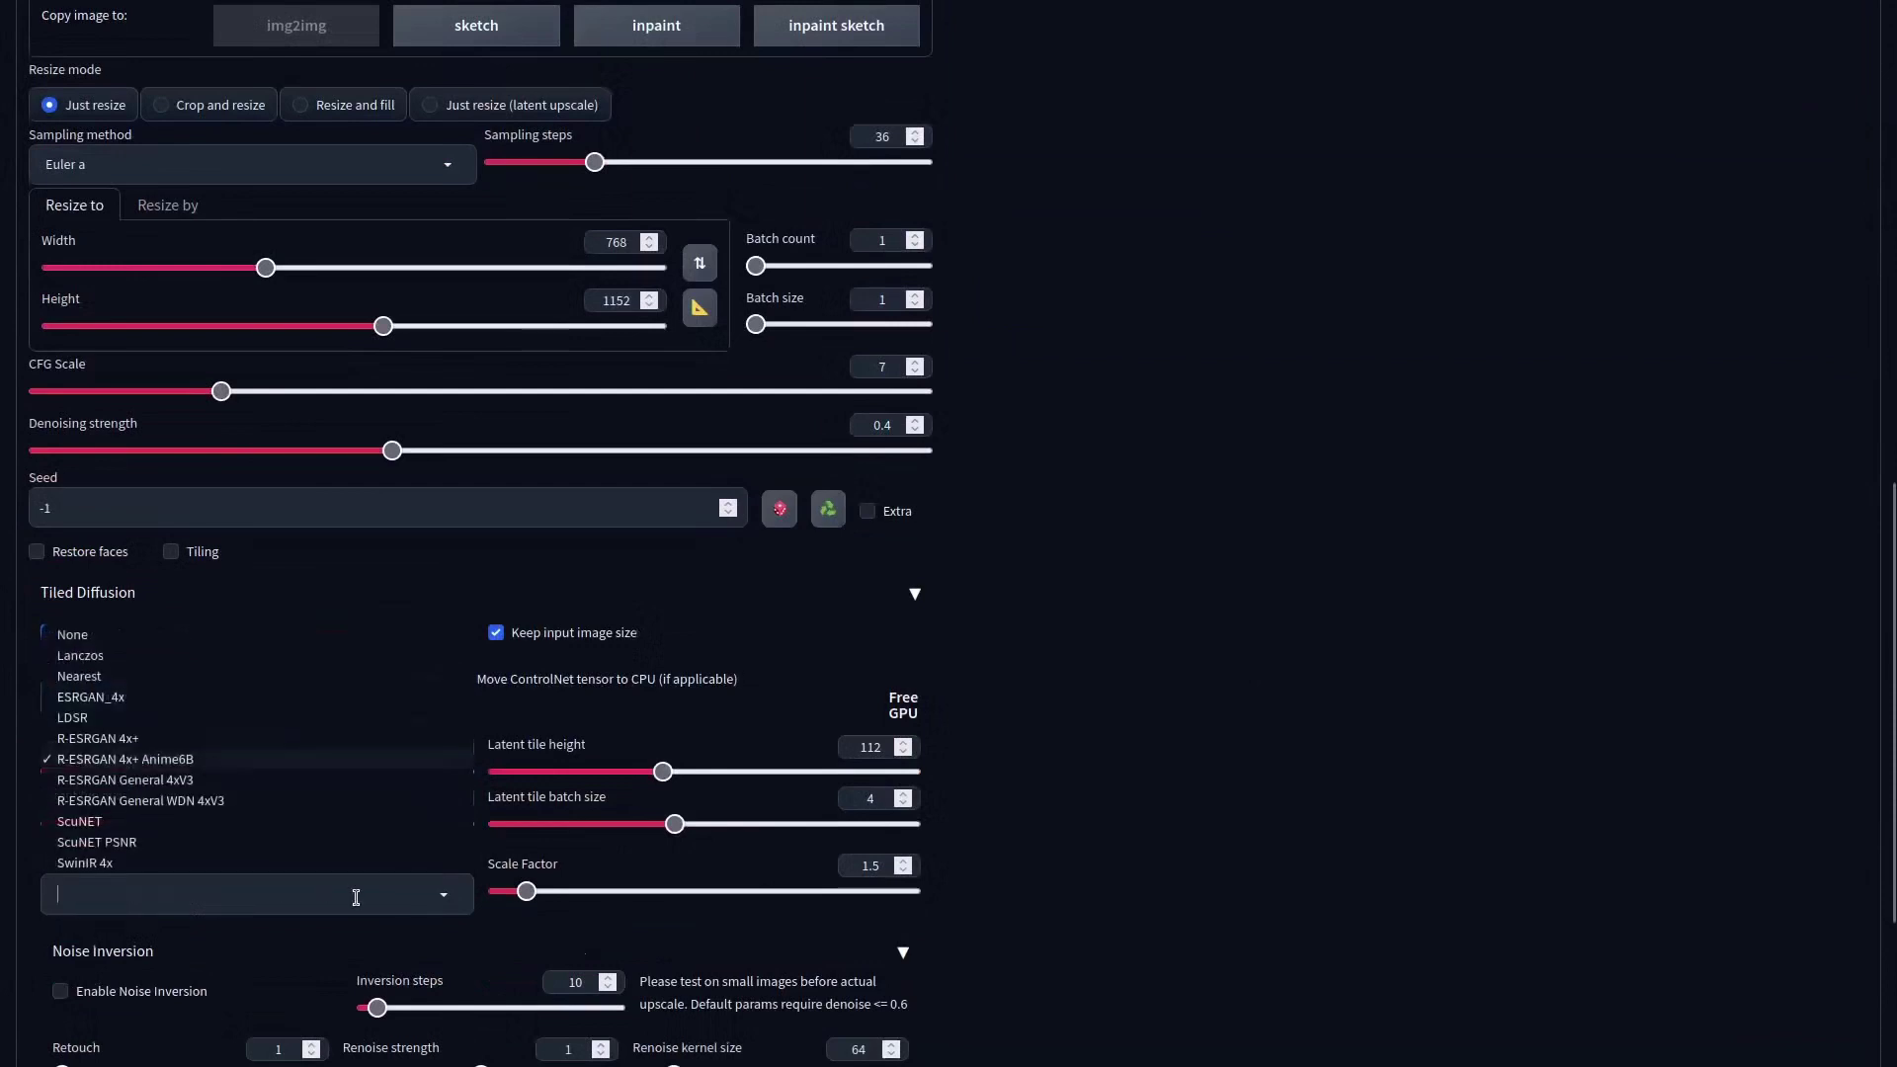
pyautogui.click(174, 777)
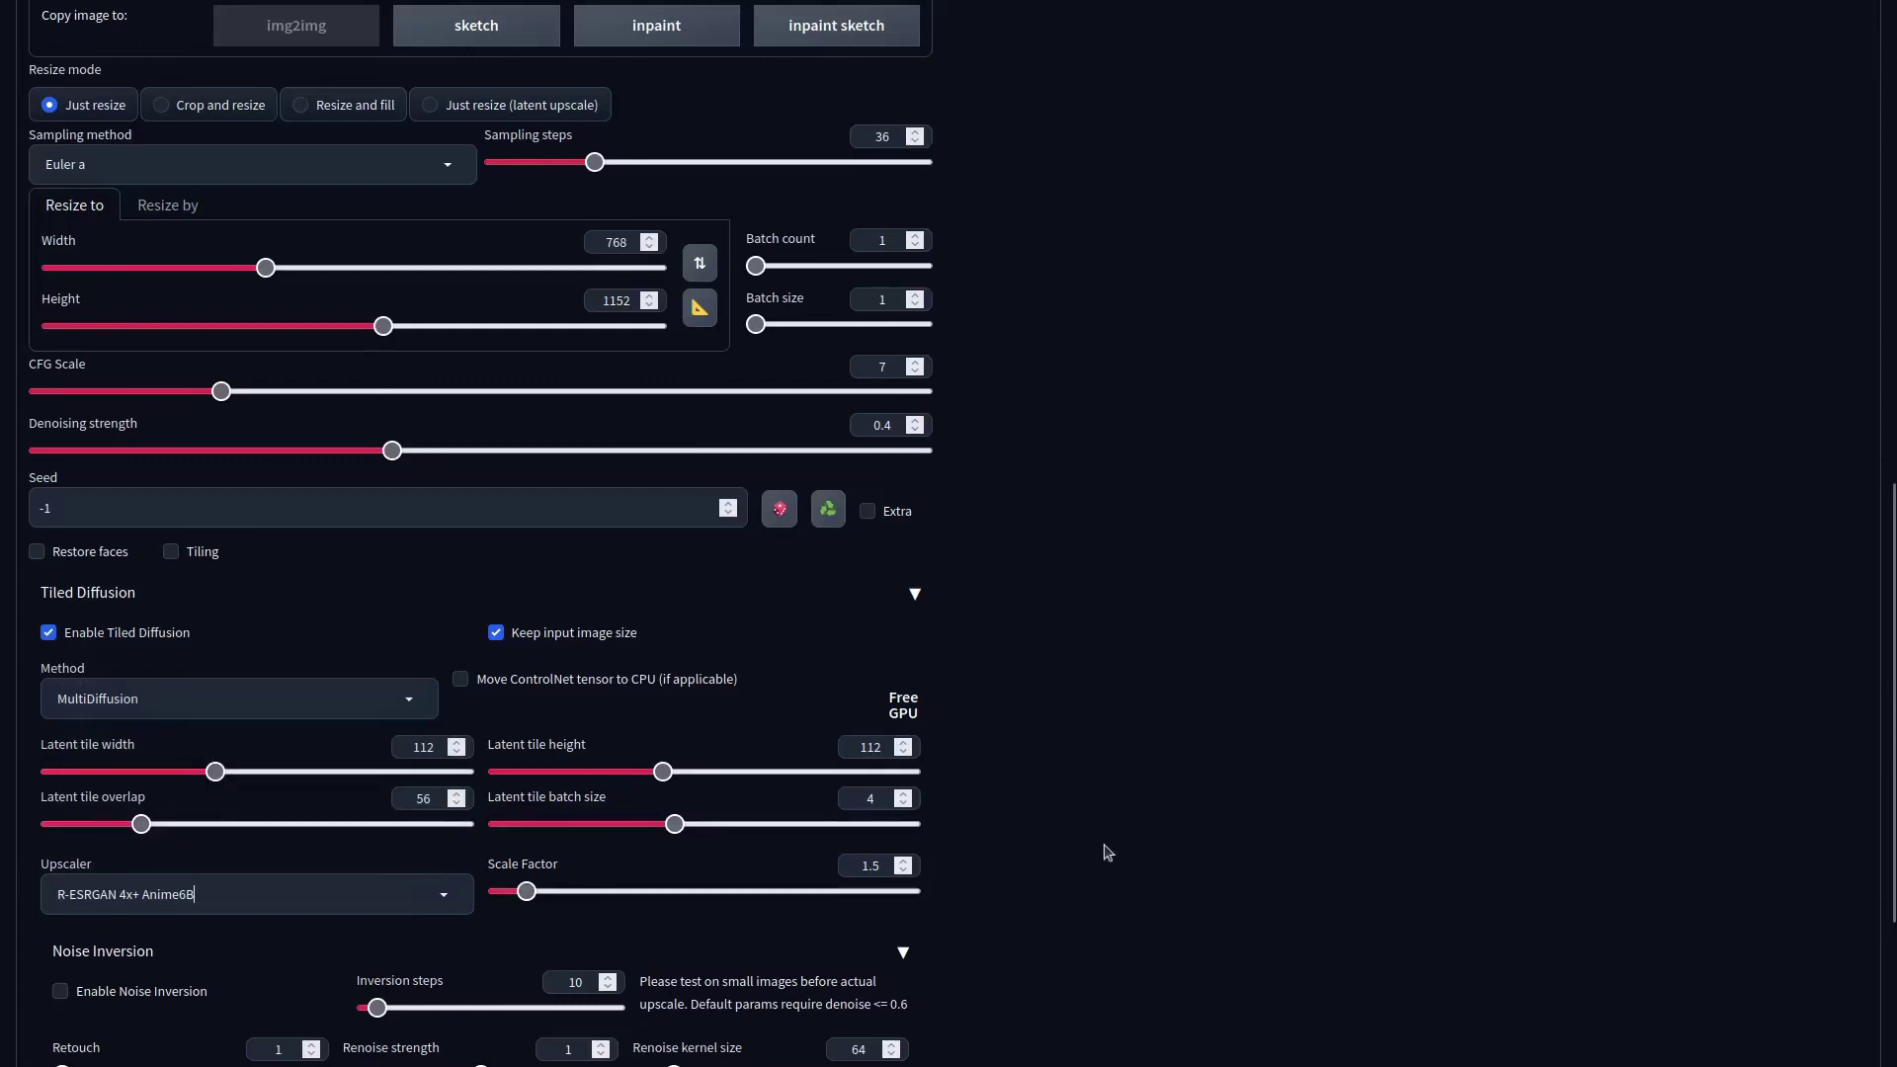
# - Review the Tiled Diffusion and denoising strength settings, and generate the img2img upscale
pyautogui.scroll(-3, 1108, 852)
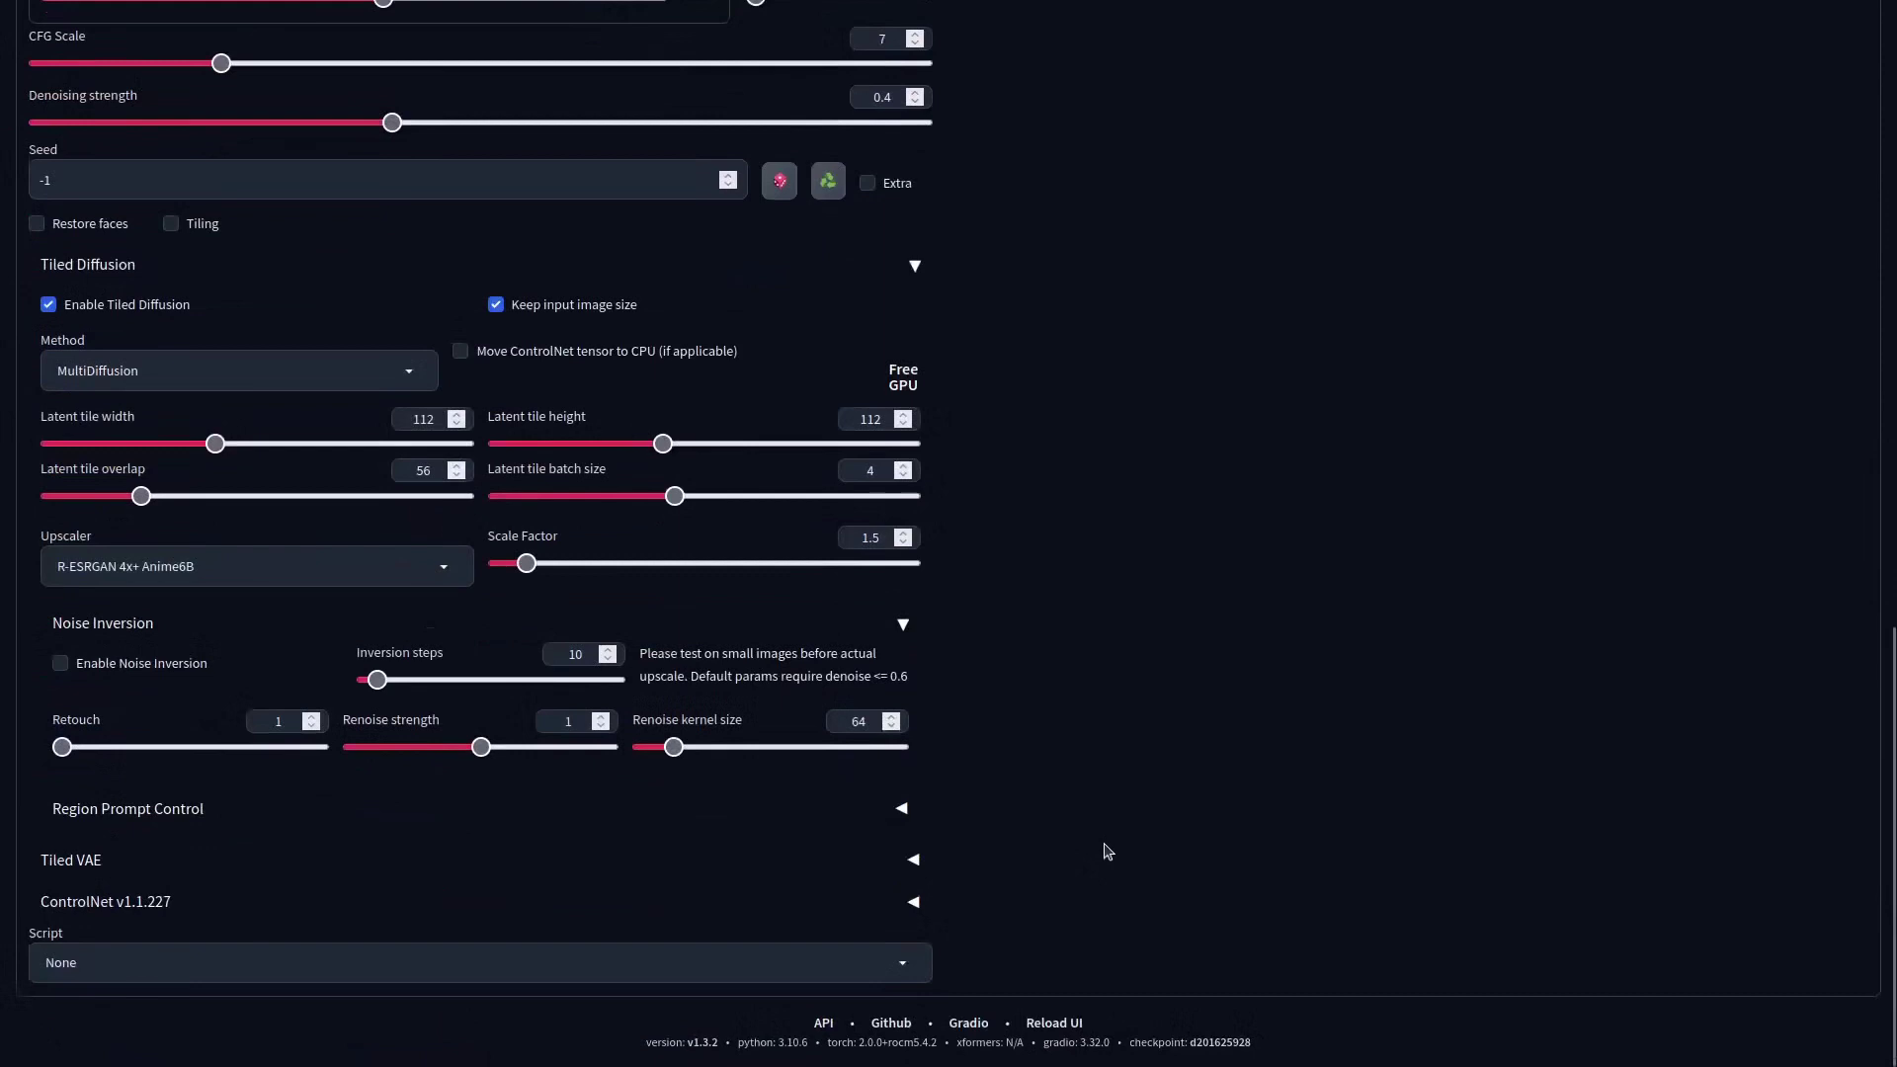
pyautogui.scroll(15, 1108, 851)
pyautogui.scroll(-8, 1116, 830)
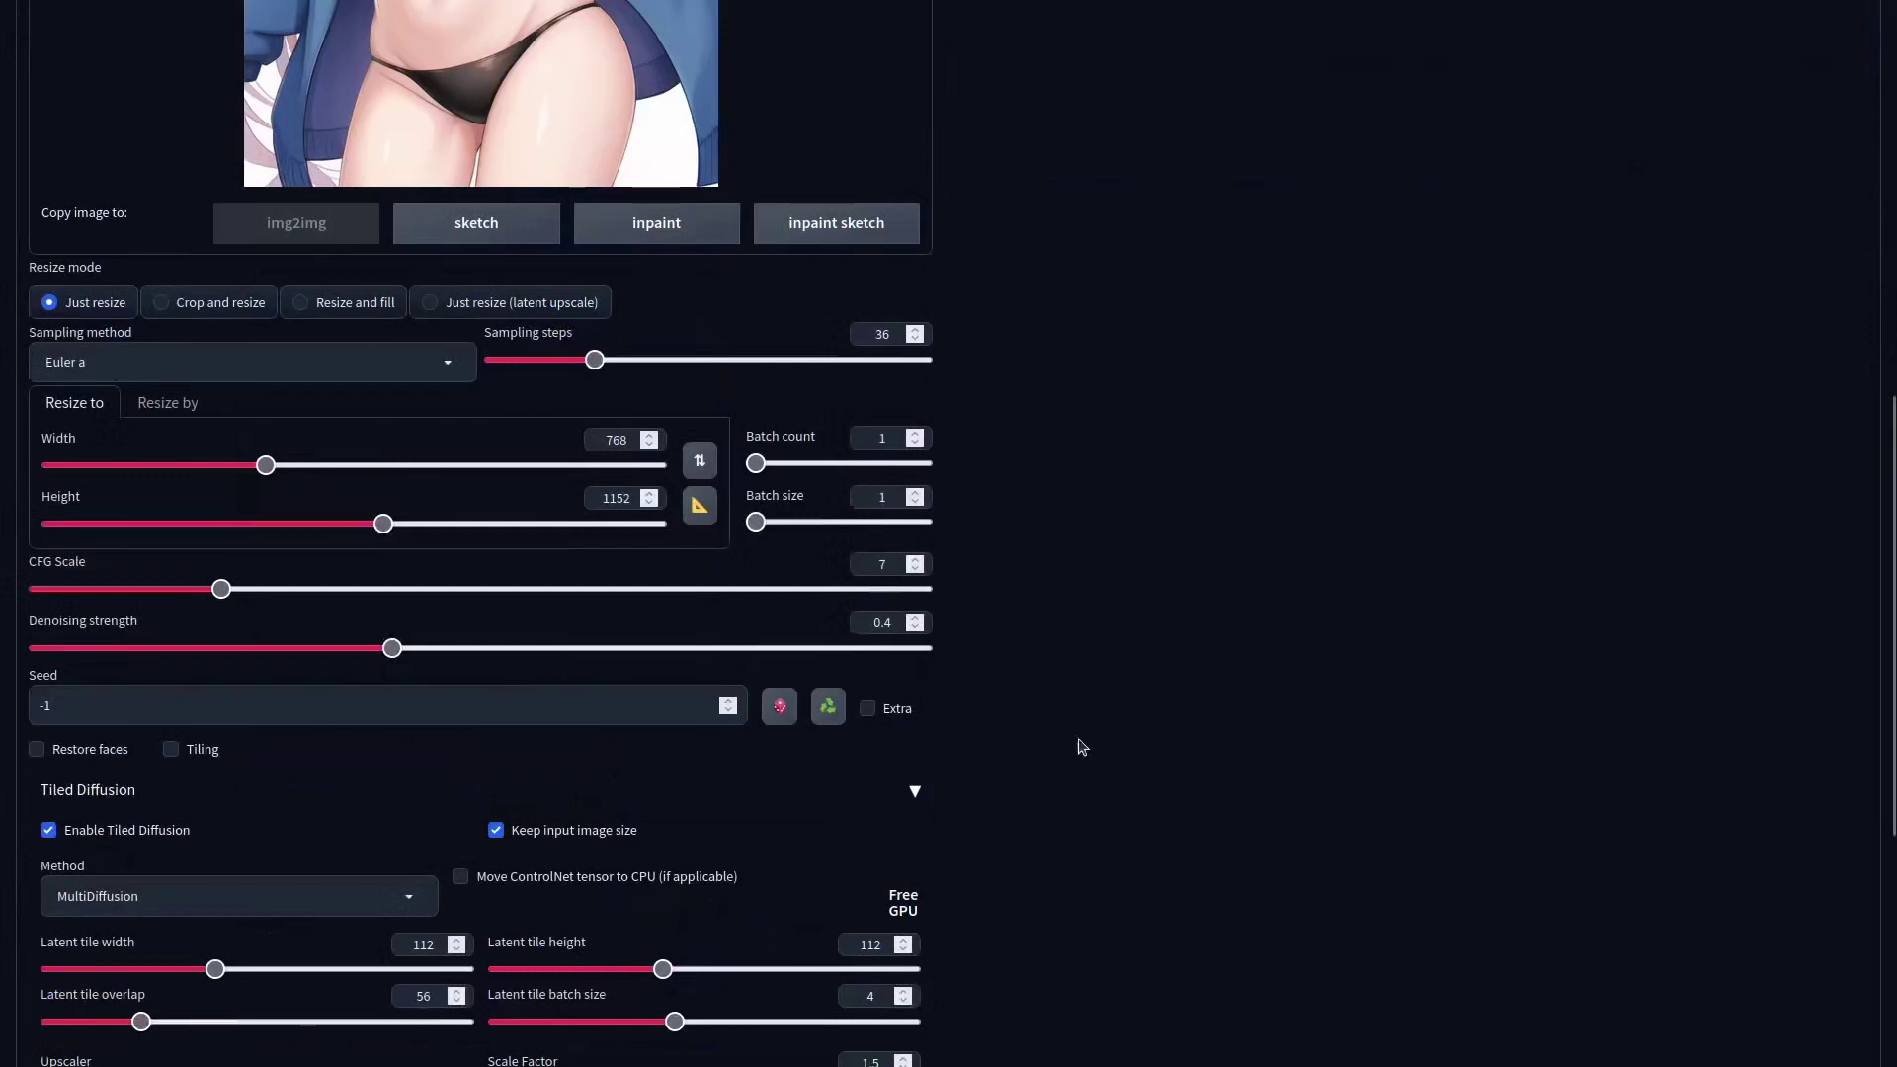
pyautogui.doubleClick(892, 621)
pyautogui.click(1042, 623)
pyautogui.scroll(9, 1246, 683)
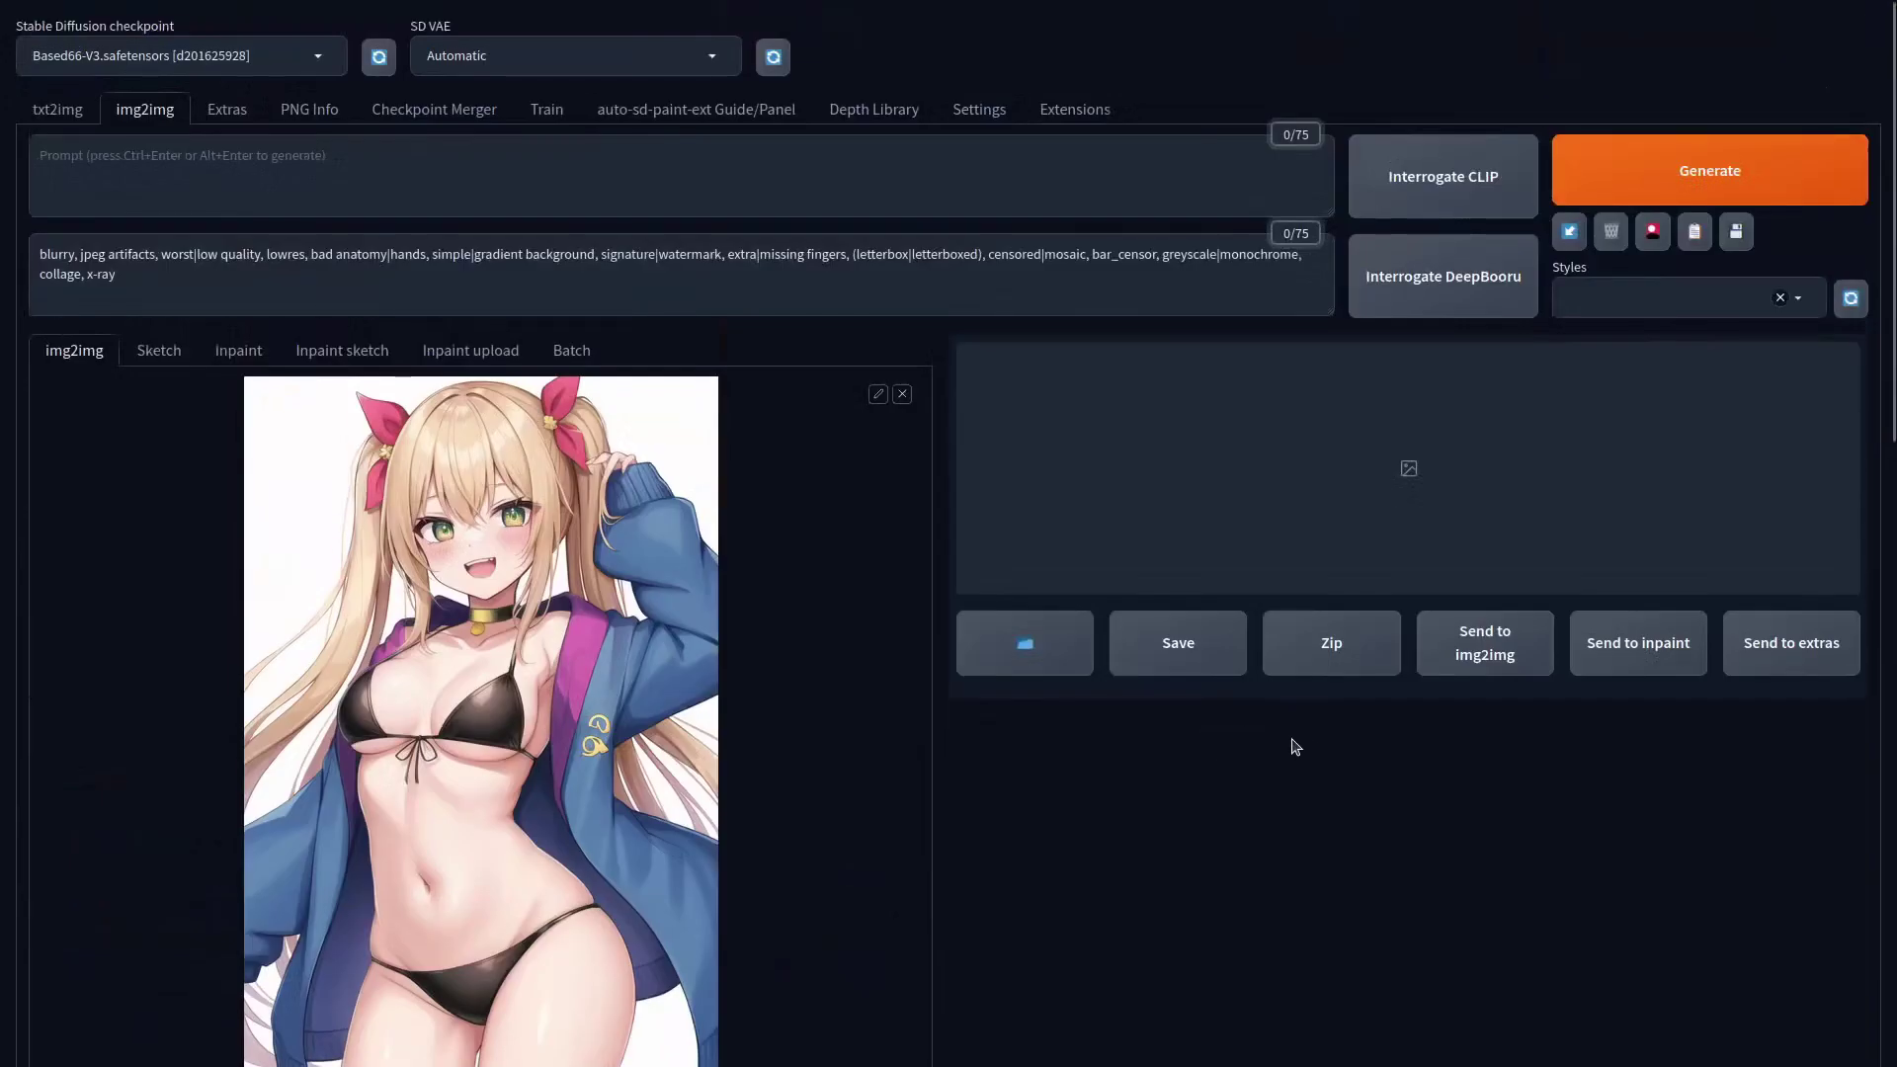
pyautogui.click(1709, 173)
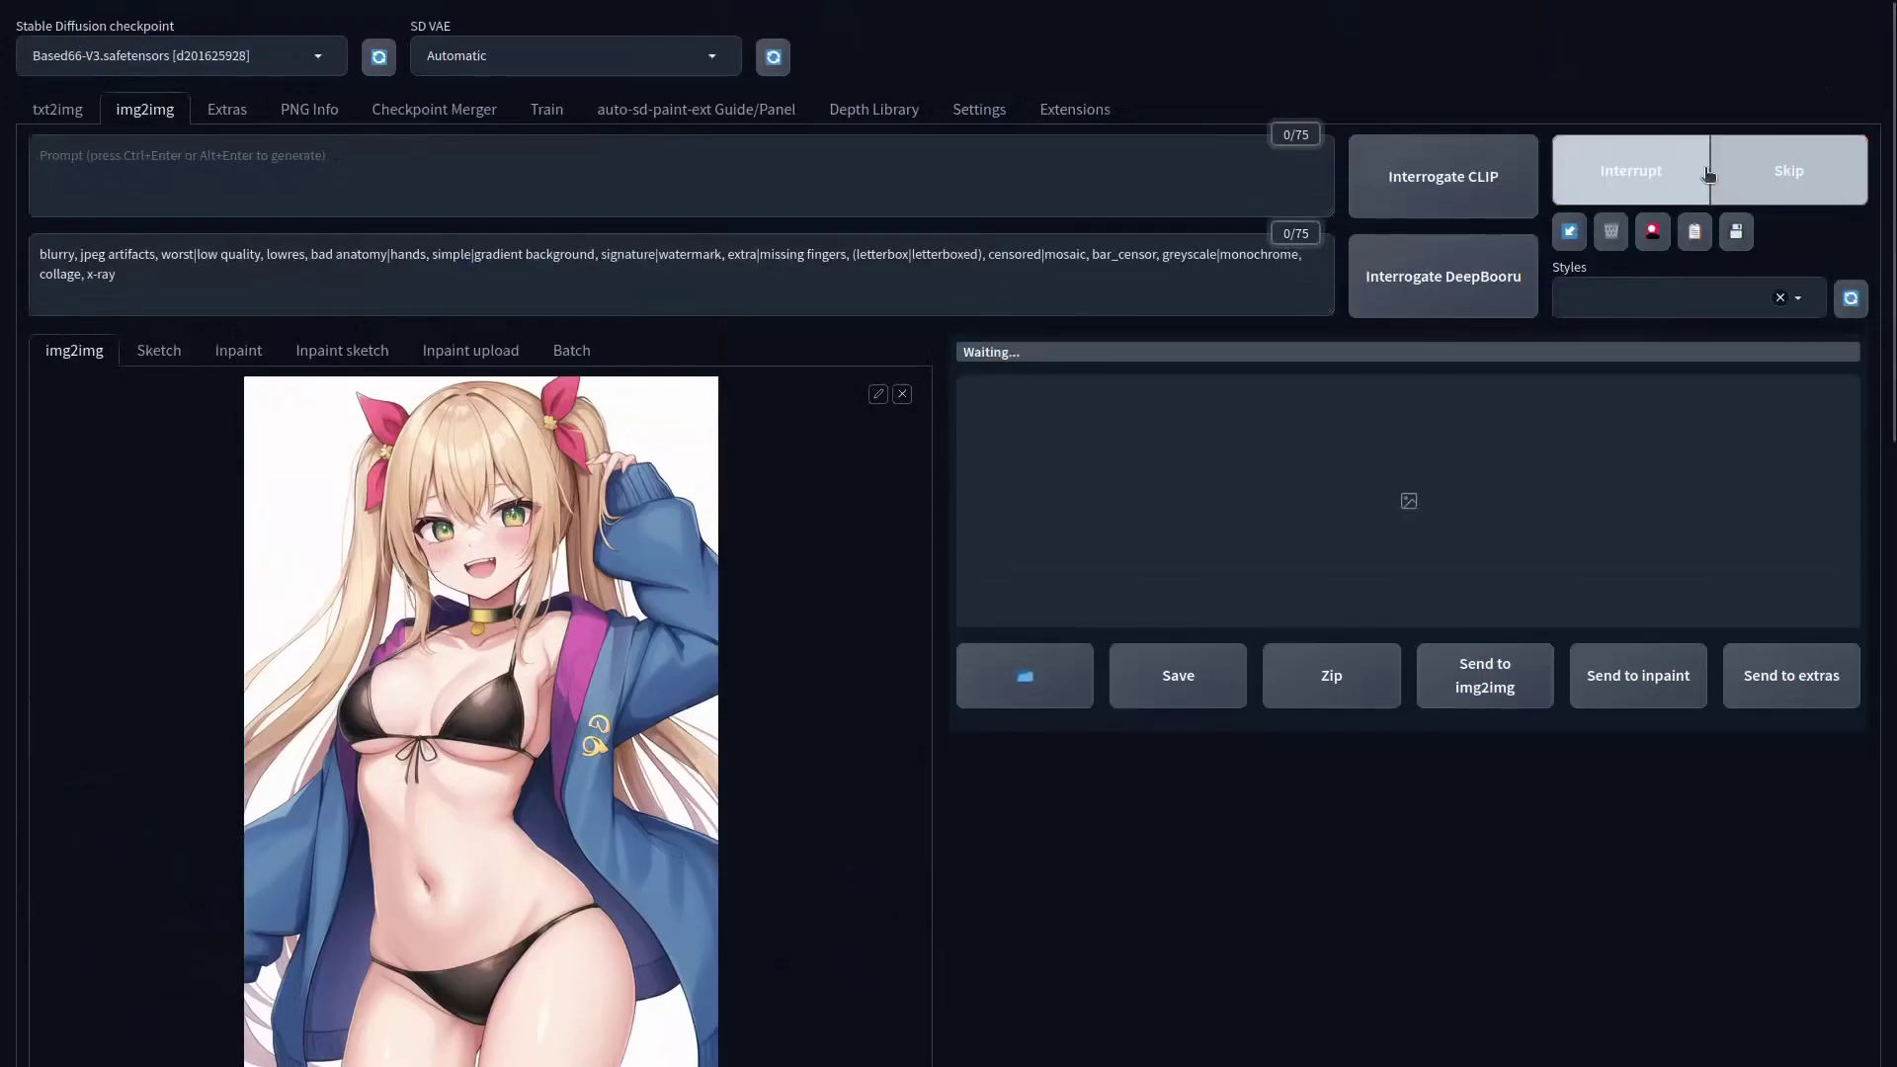
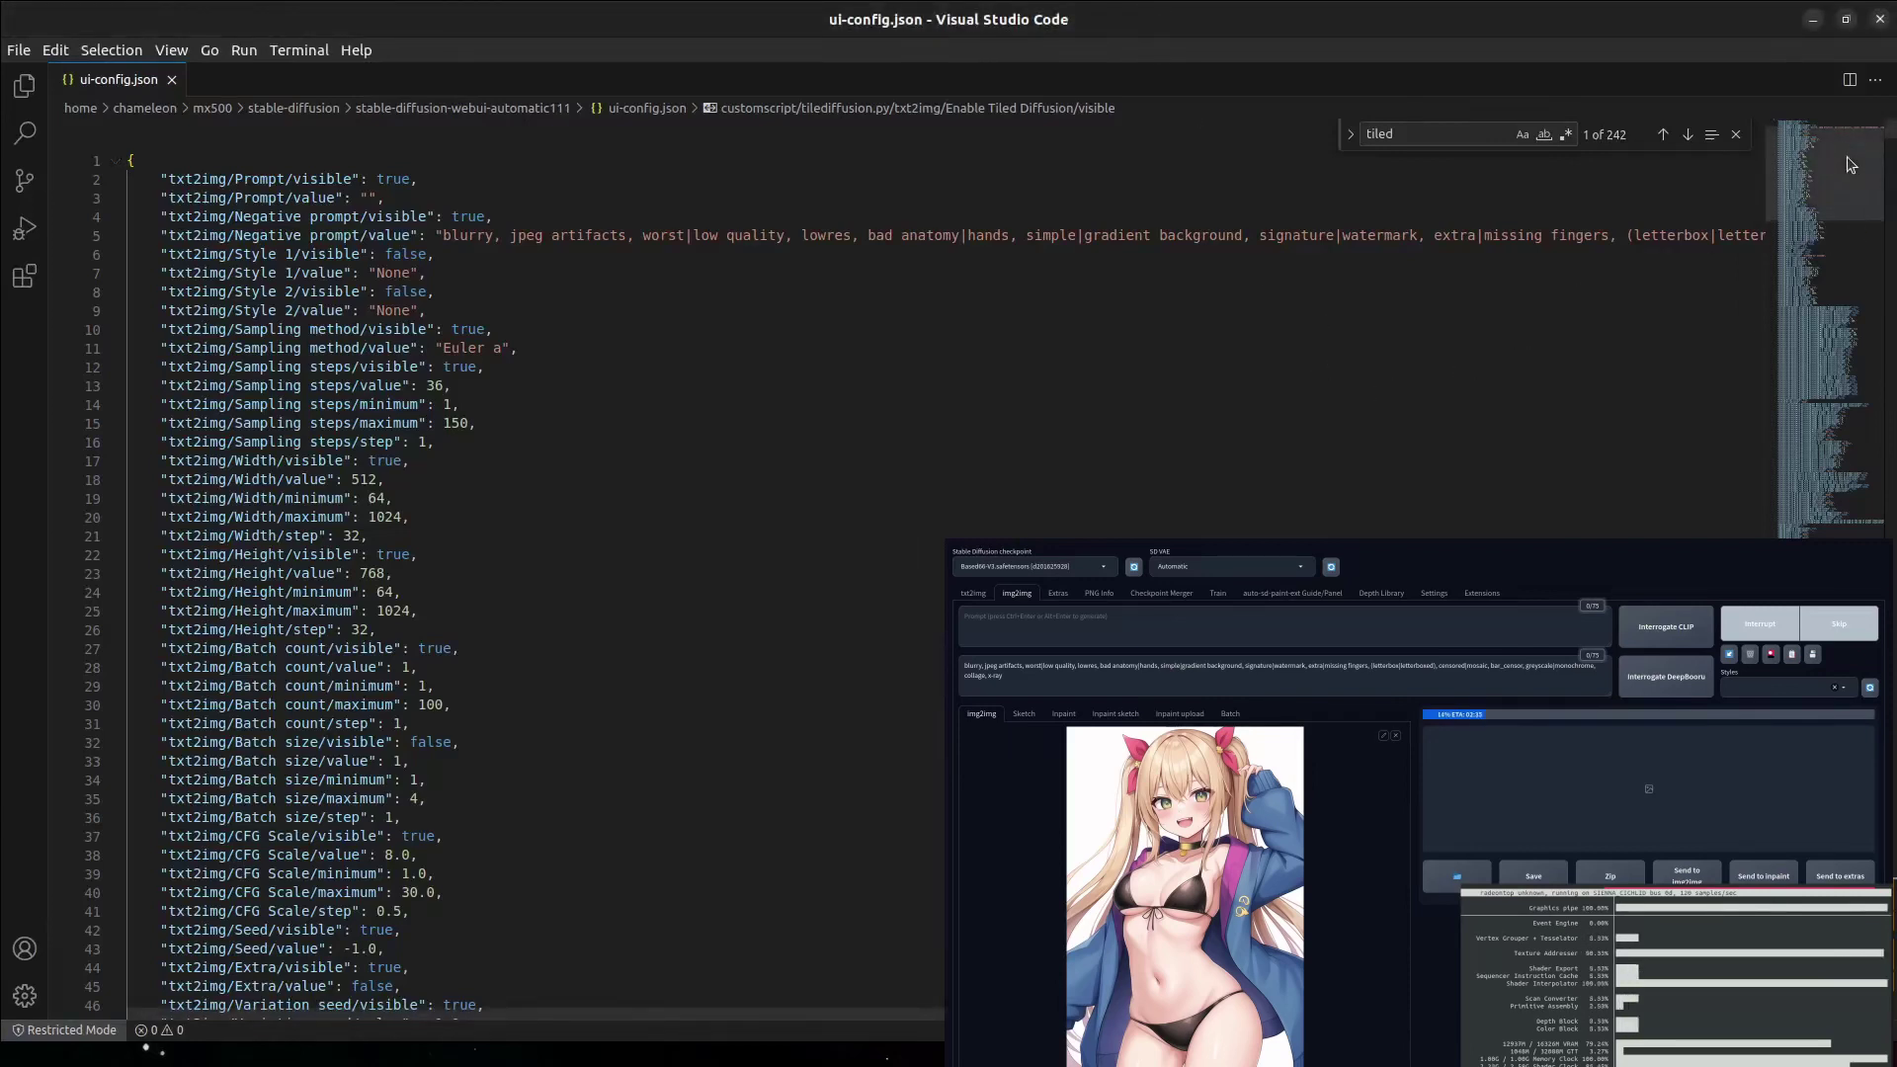
# - In Visual Studio Code, examine the Tiled Diffusion default entries for txt2img and img2img in ui-config.json
pyautogui.moveTo(1851, 164); pyautogui.dragTo(1851, 312)
pyautogui.scroll(-10, 533, 569)
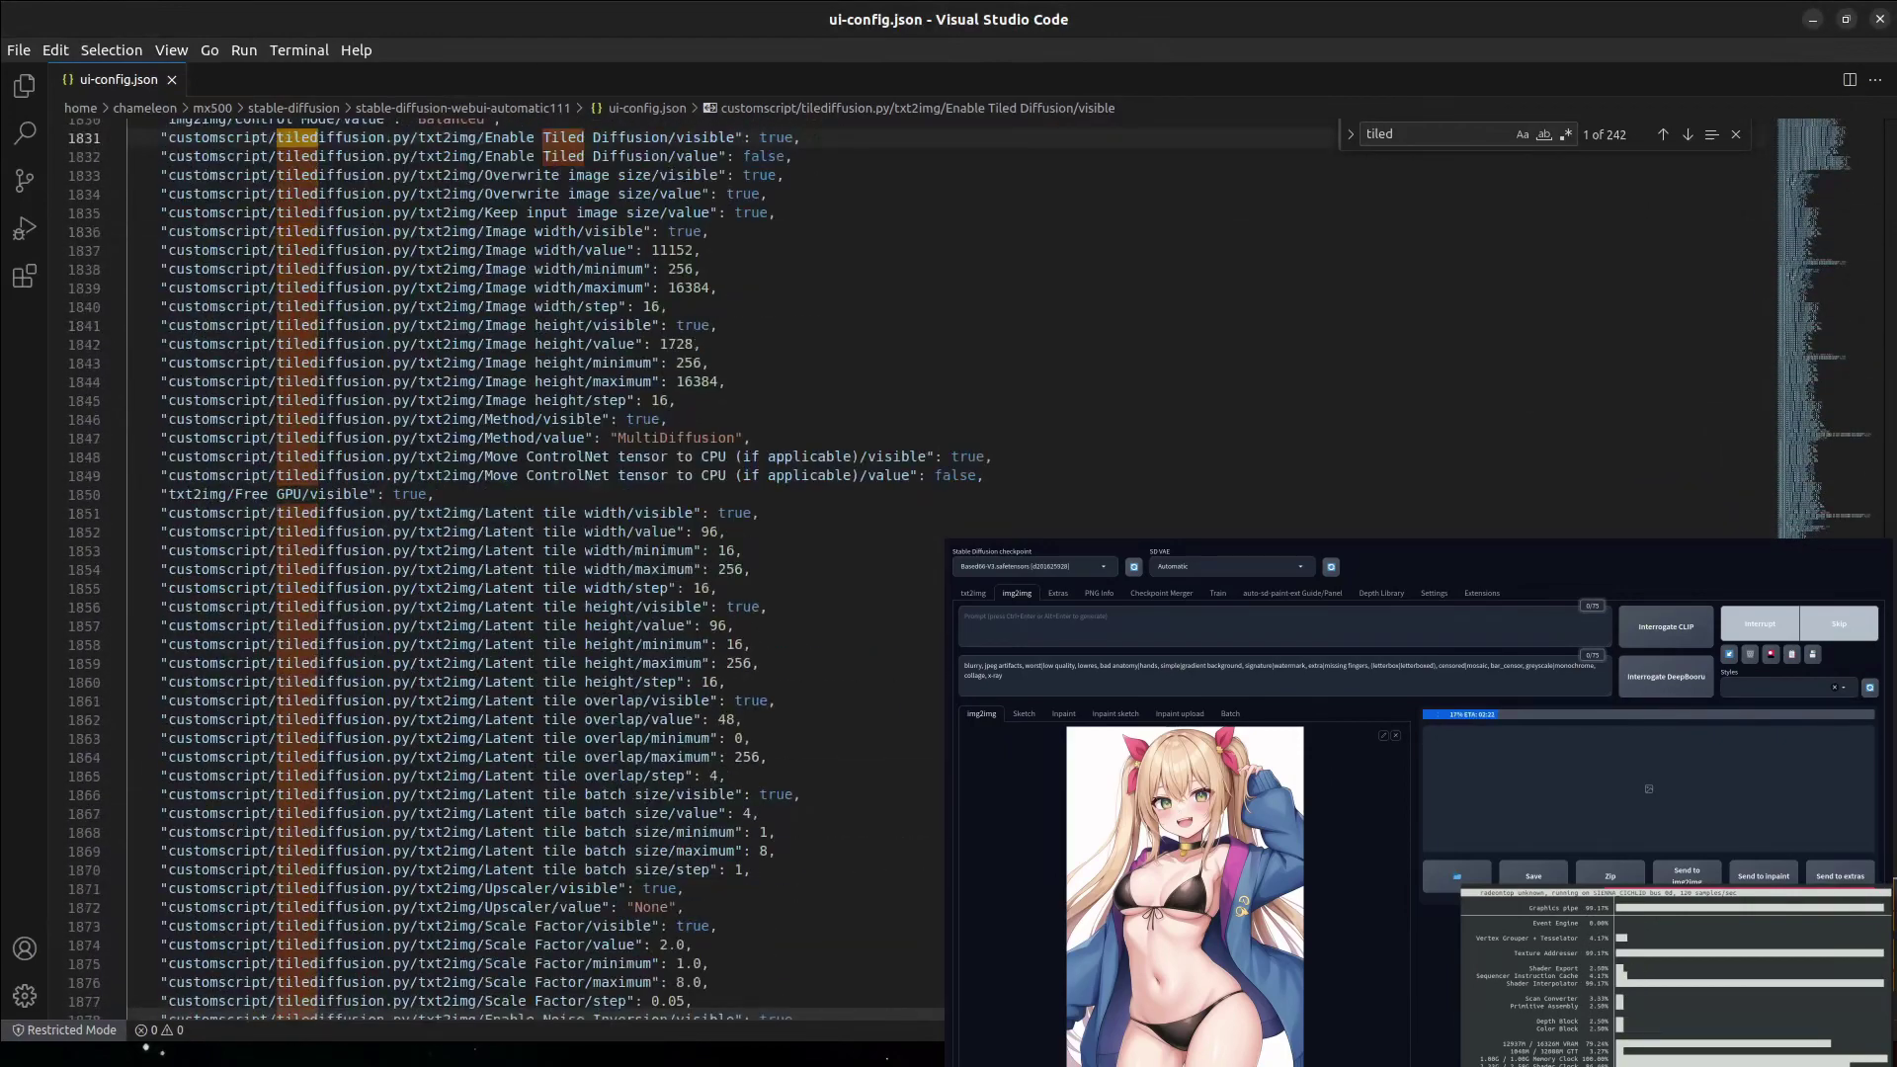
pyautogui.scroll(2, 533, 568)
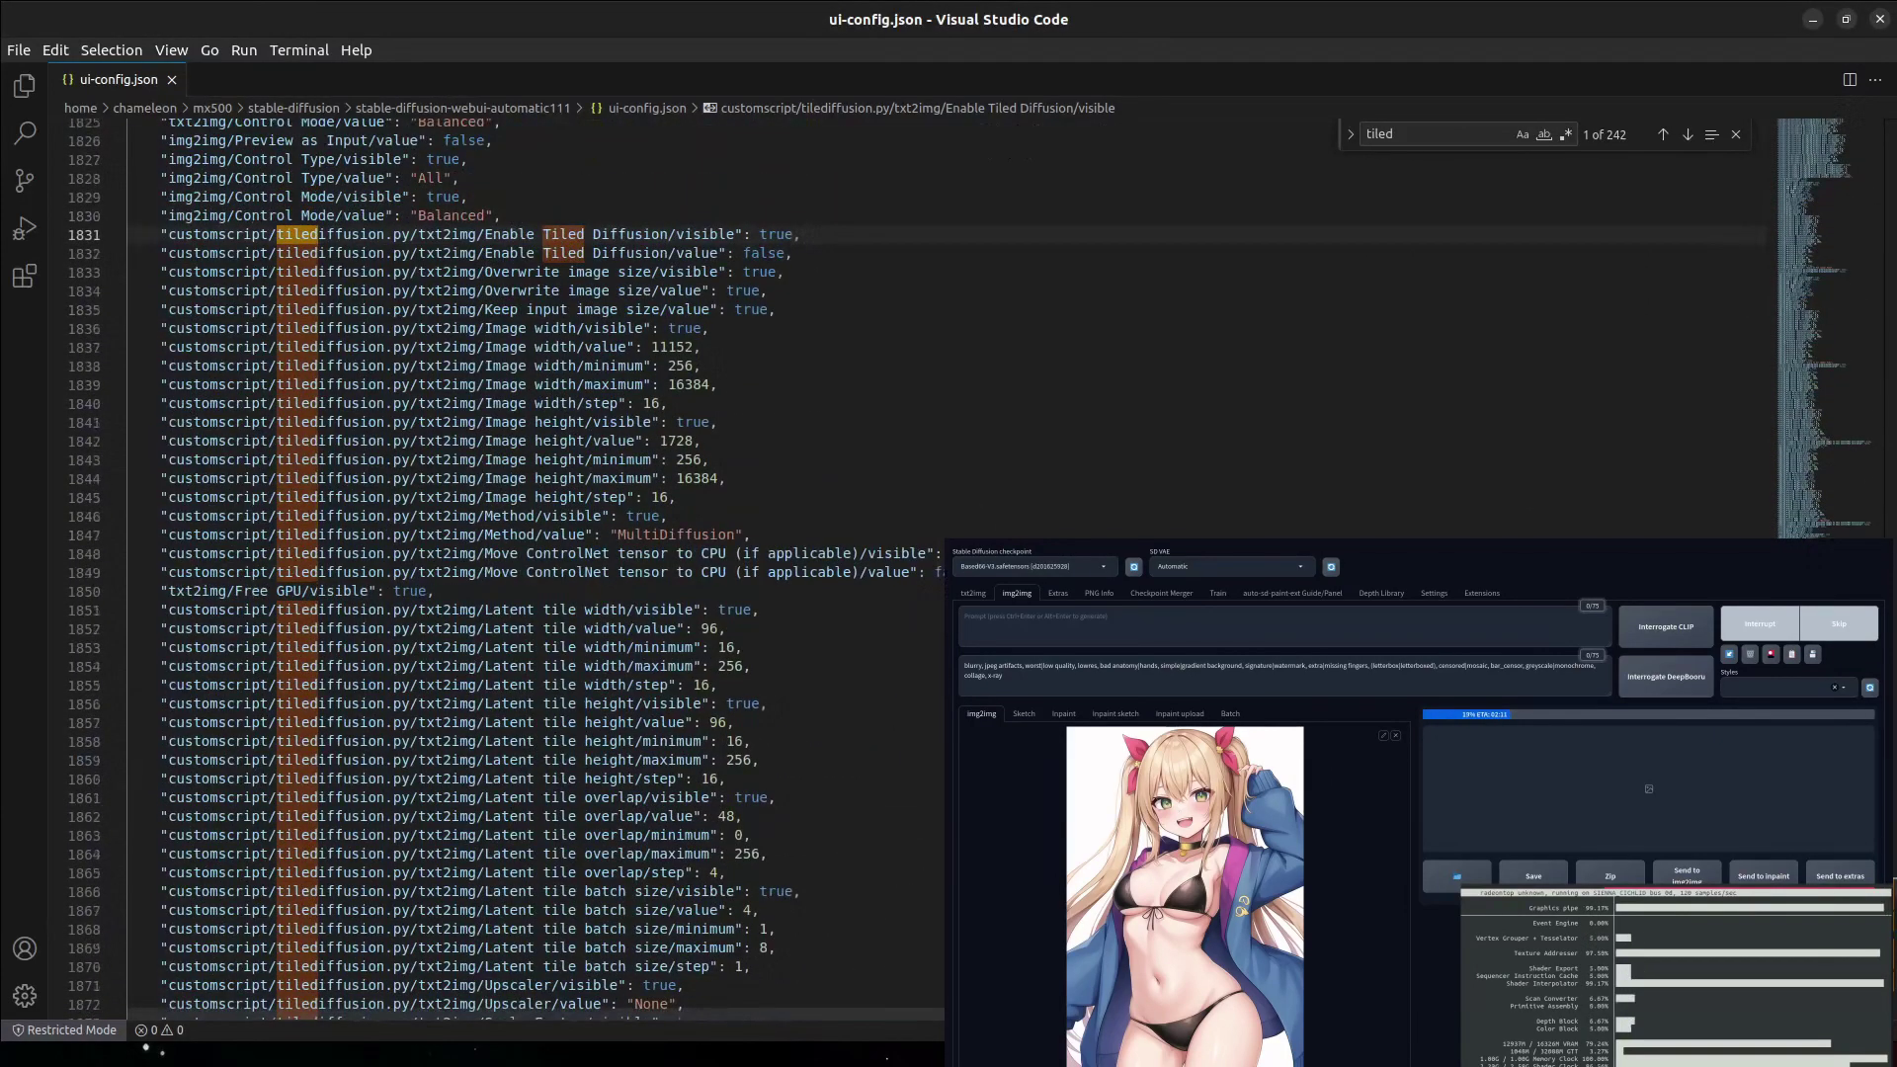
pyautogui.scroll(-5, 533, 568)
pyautogui.scroll(-4, 534, 568)
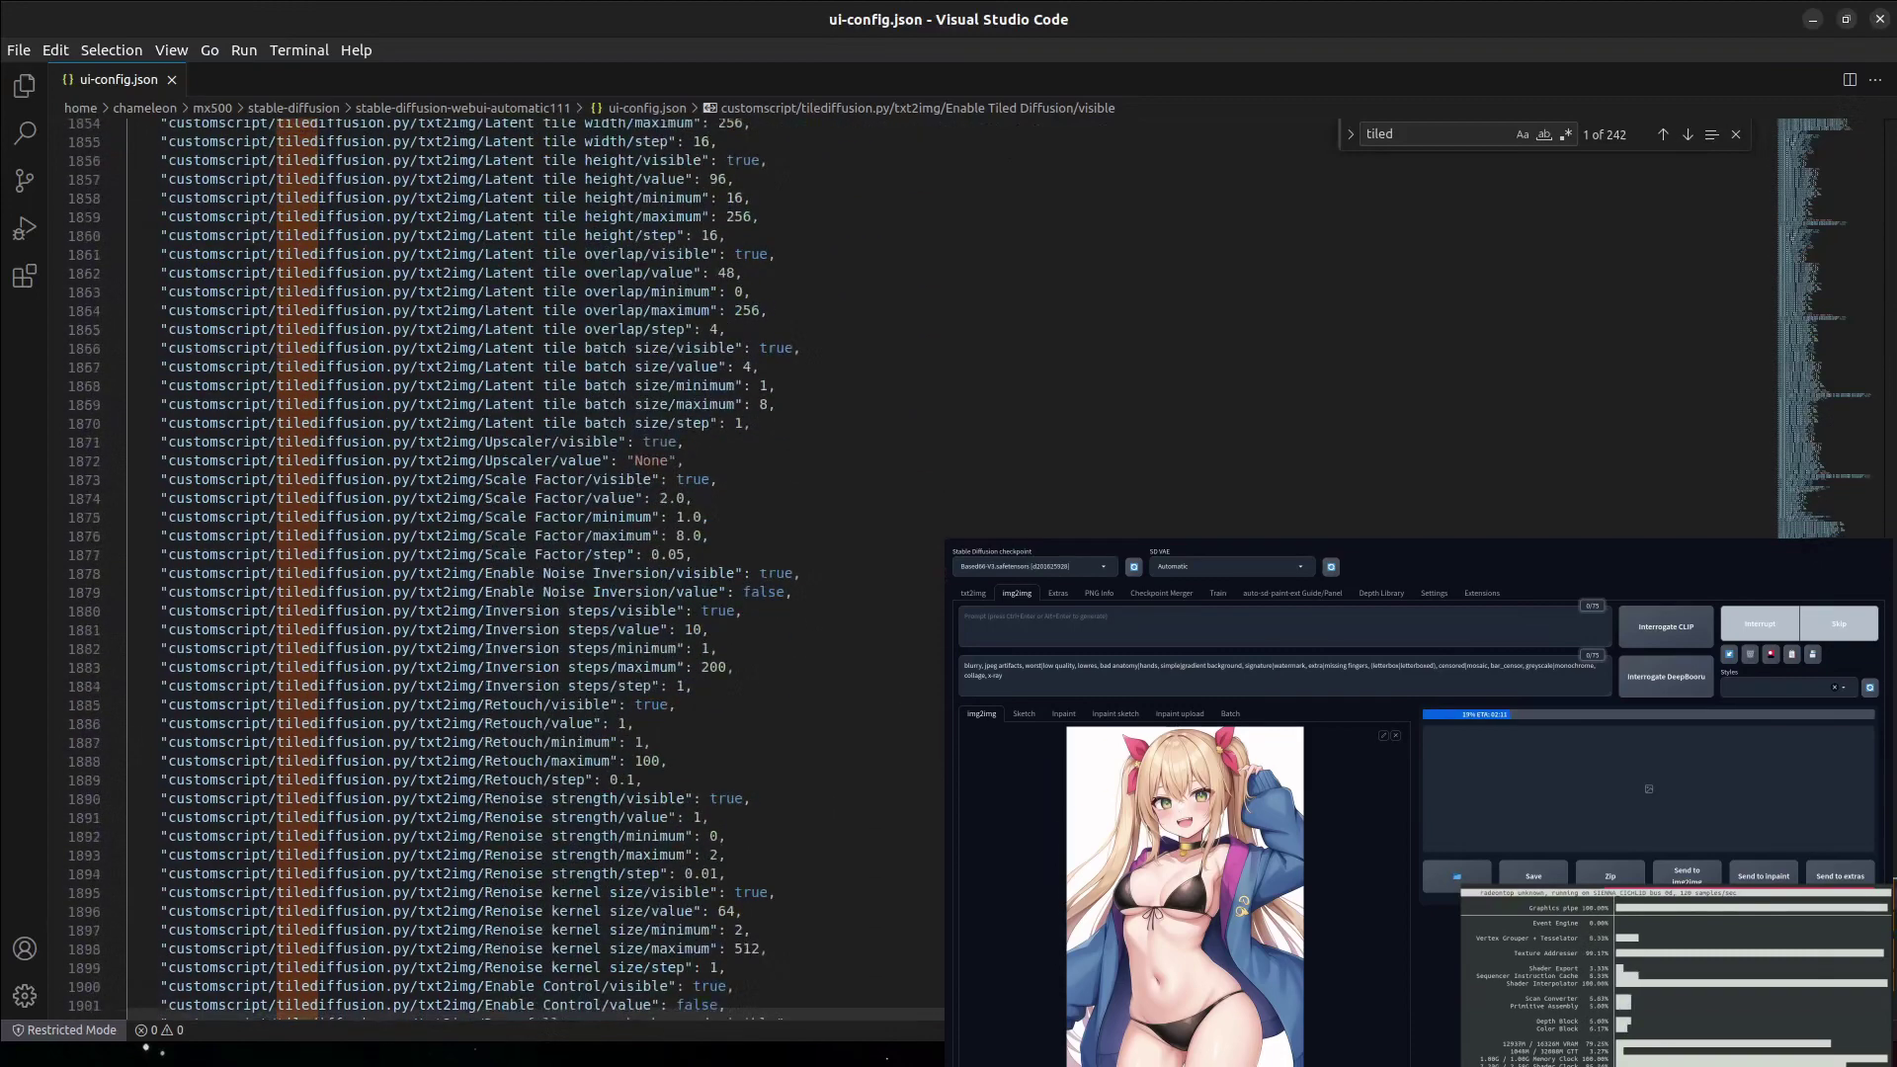
pyautogui.scroll(-5, 534, 568)
pyautogui.scroll(-12, 534, 568)
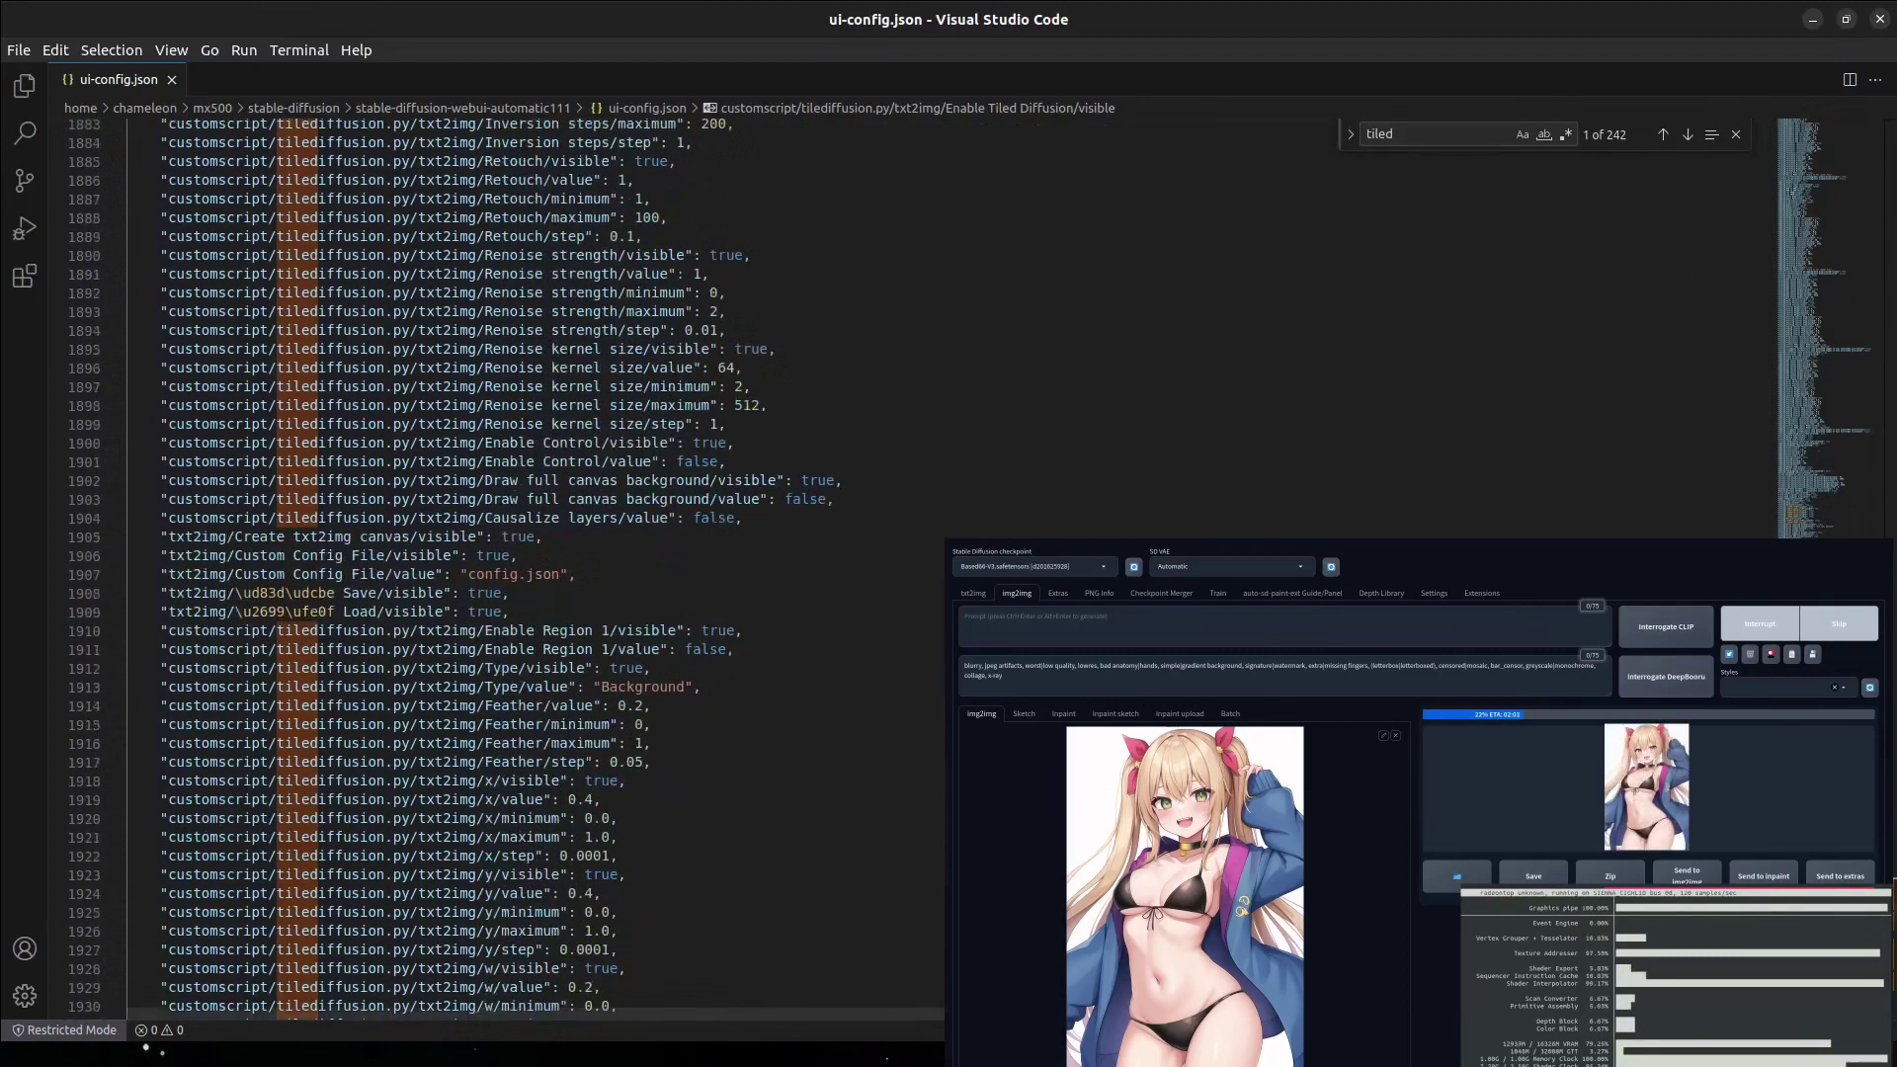
pyautogui.scroll(-19, 468, 569)
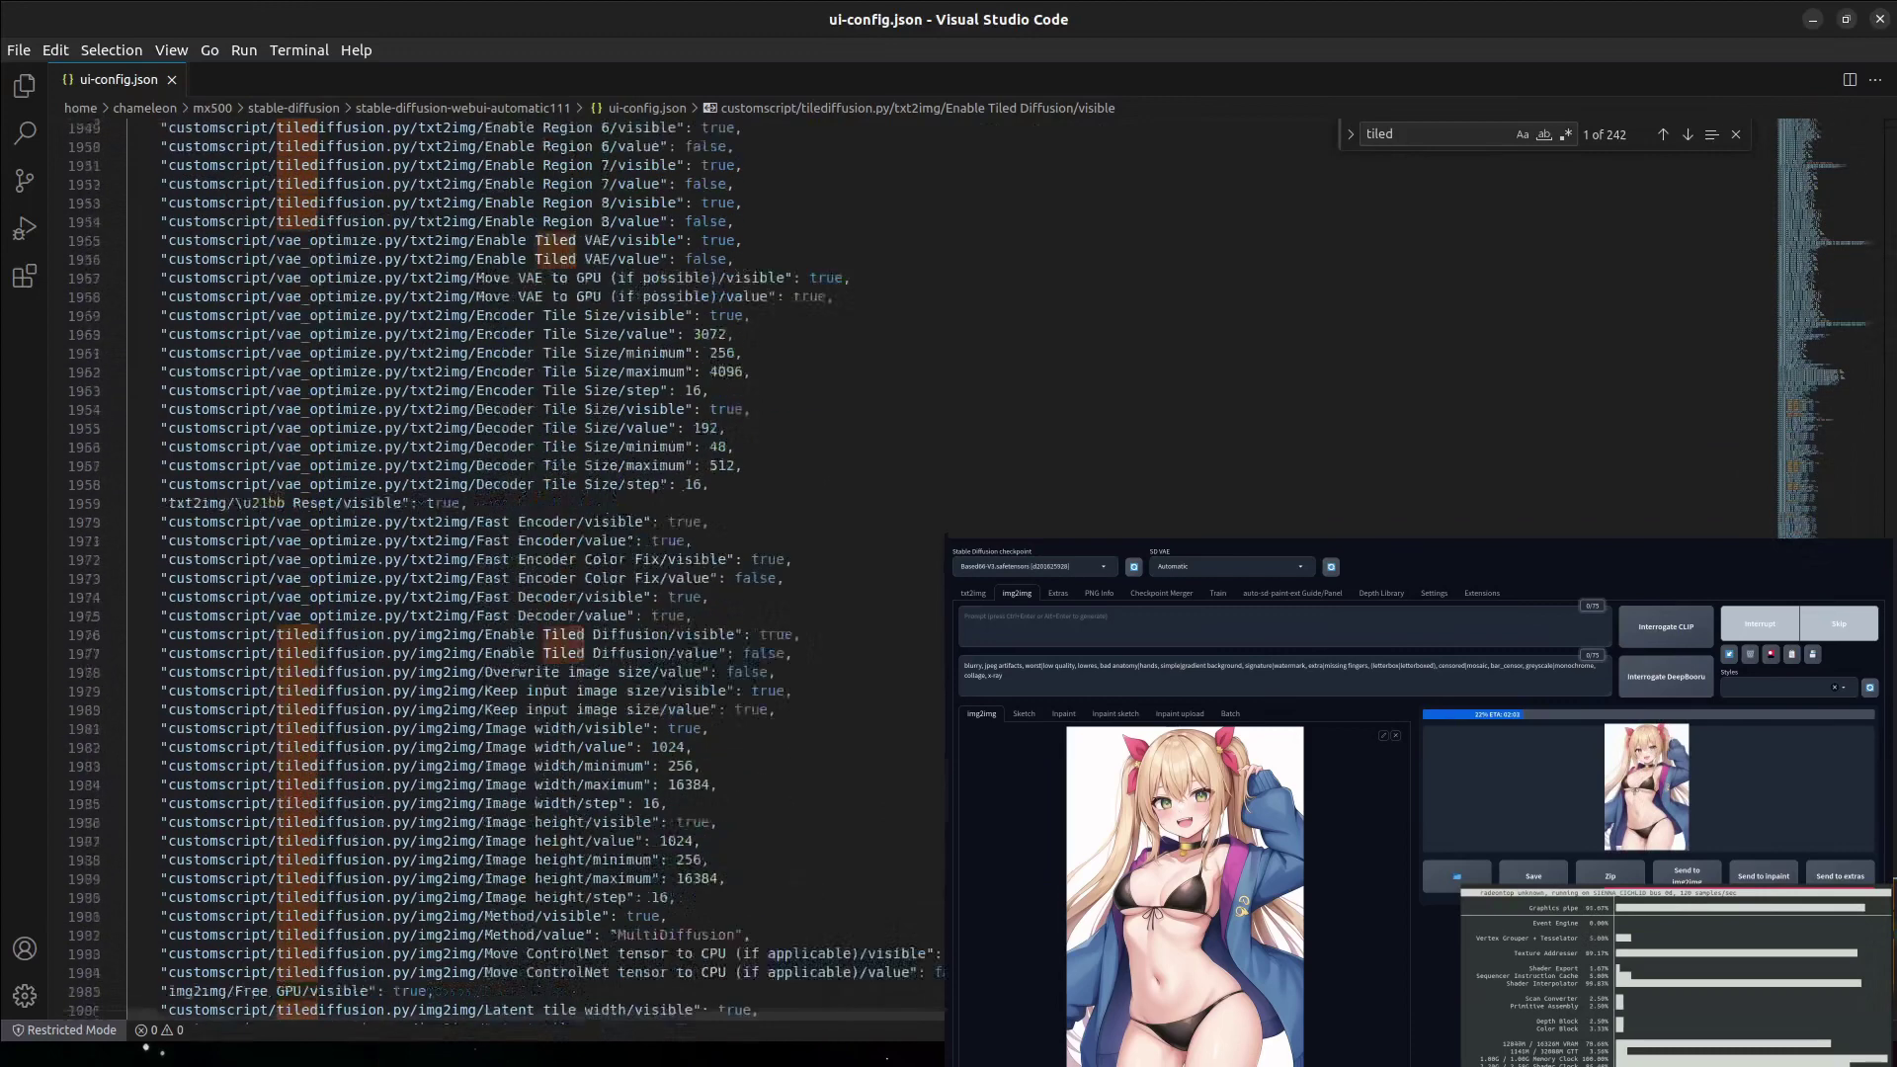
pyautogui.scroll(-10, 846, 572)
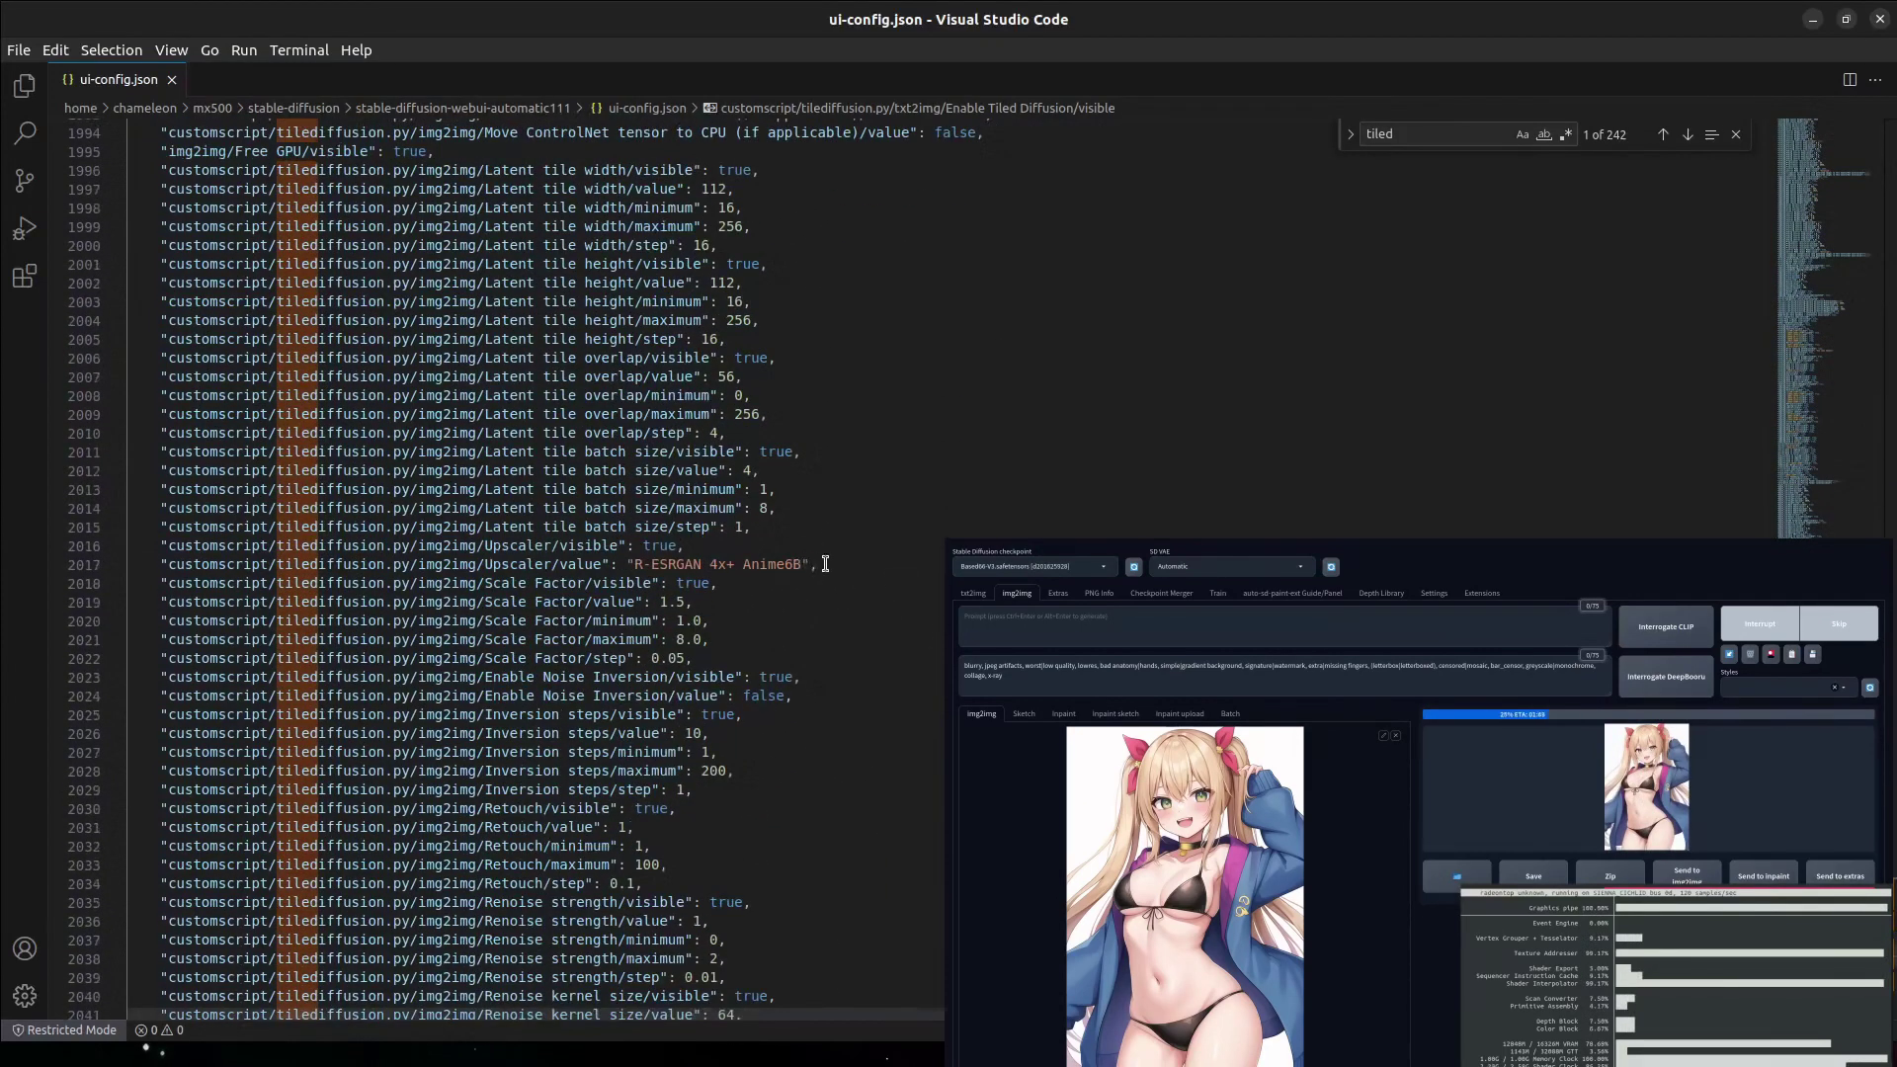
# - Highlight the img2img Tiled Diffusion lines for the Upscaler value and the Scale Factor value in ui-config.json
pyautogui.moveTo(820, 568); pyautogui.dragTo(162, 568)
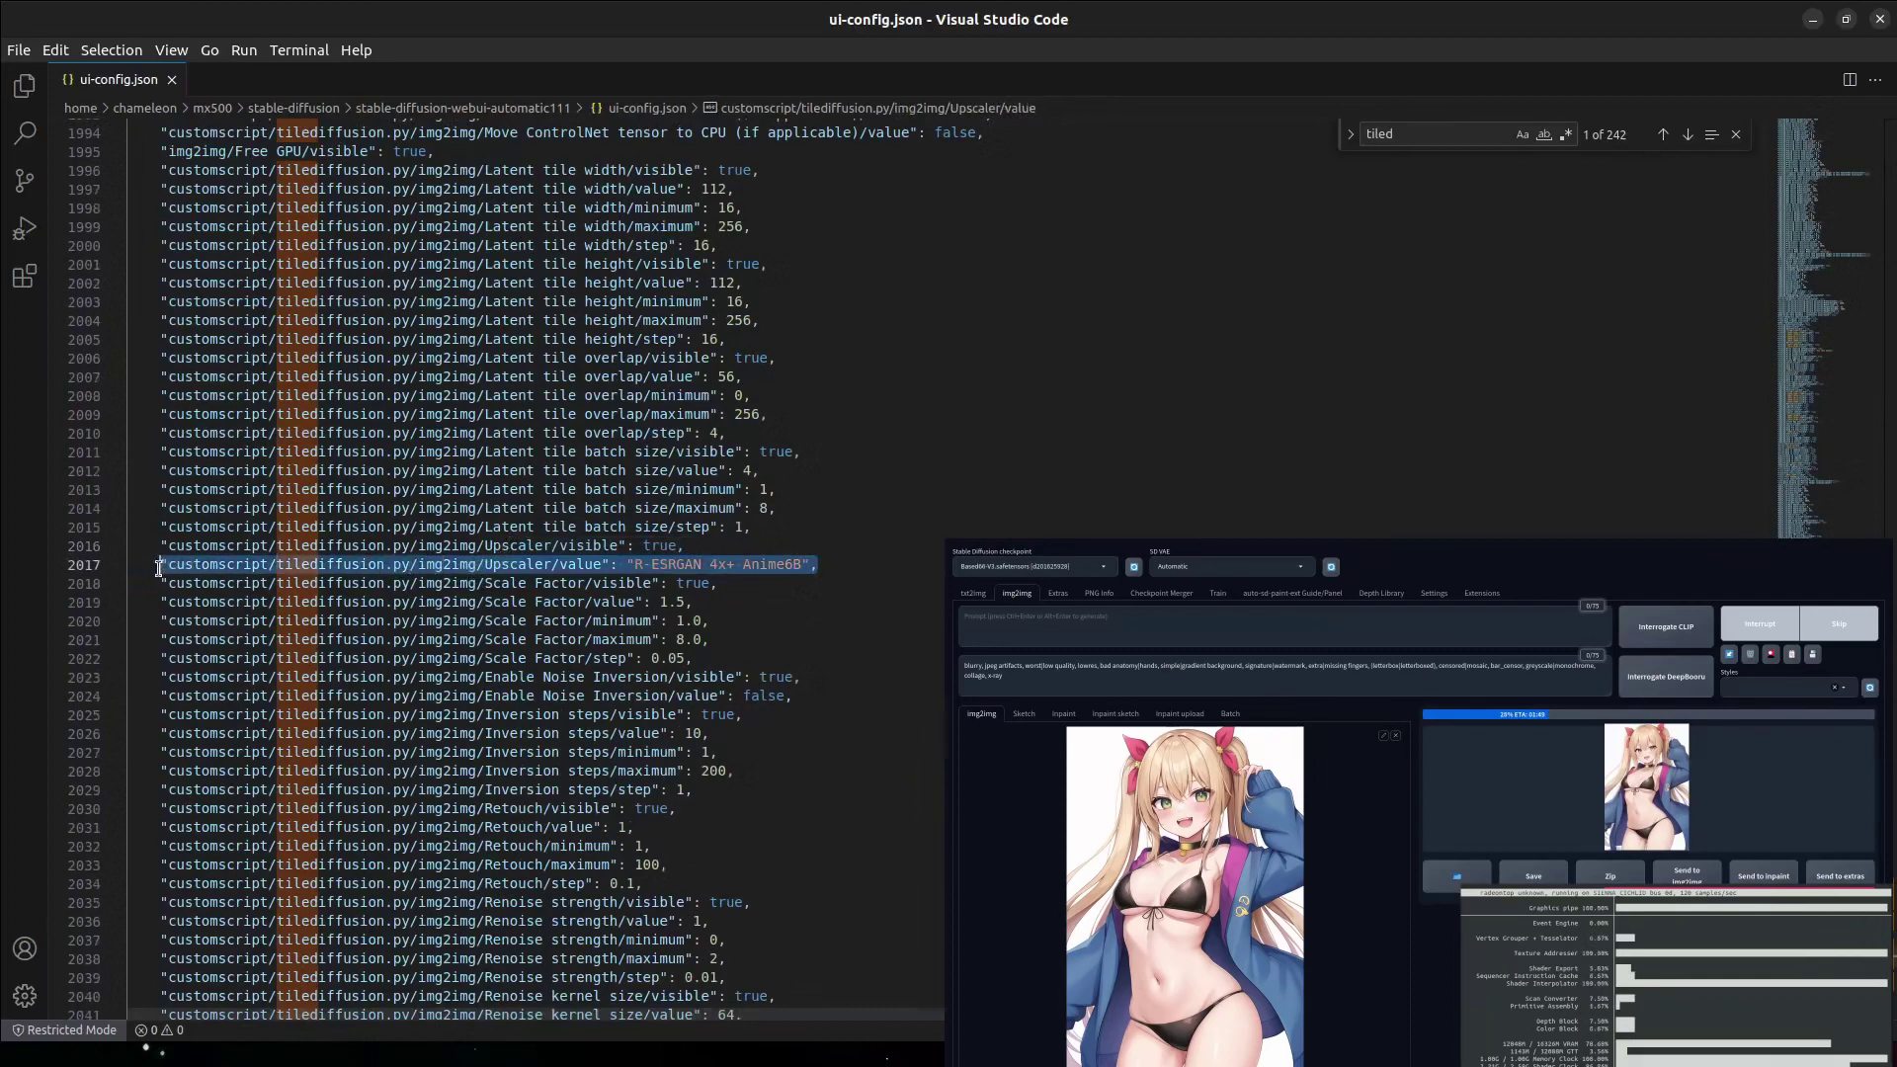
pyautogui.click(702, 605)
pyautogui.moveTo(702, 604); pyautogui.dragTo(158, 605)
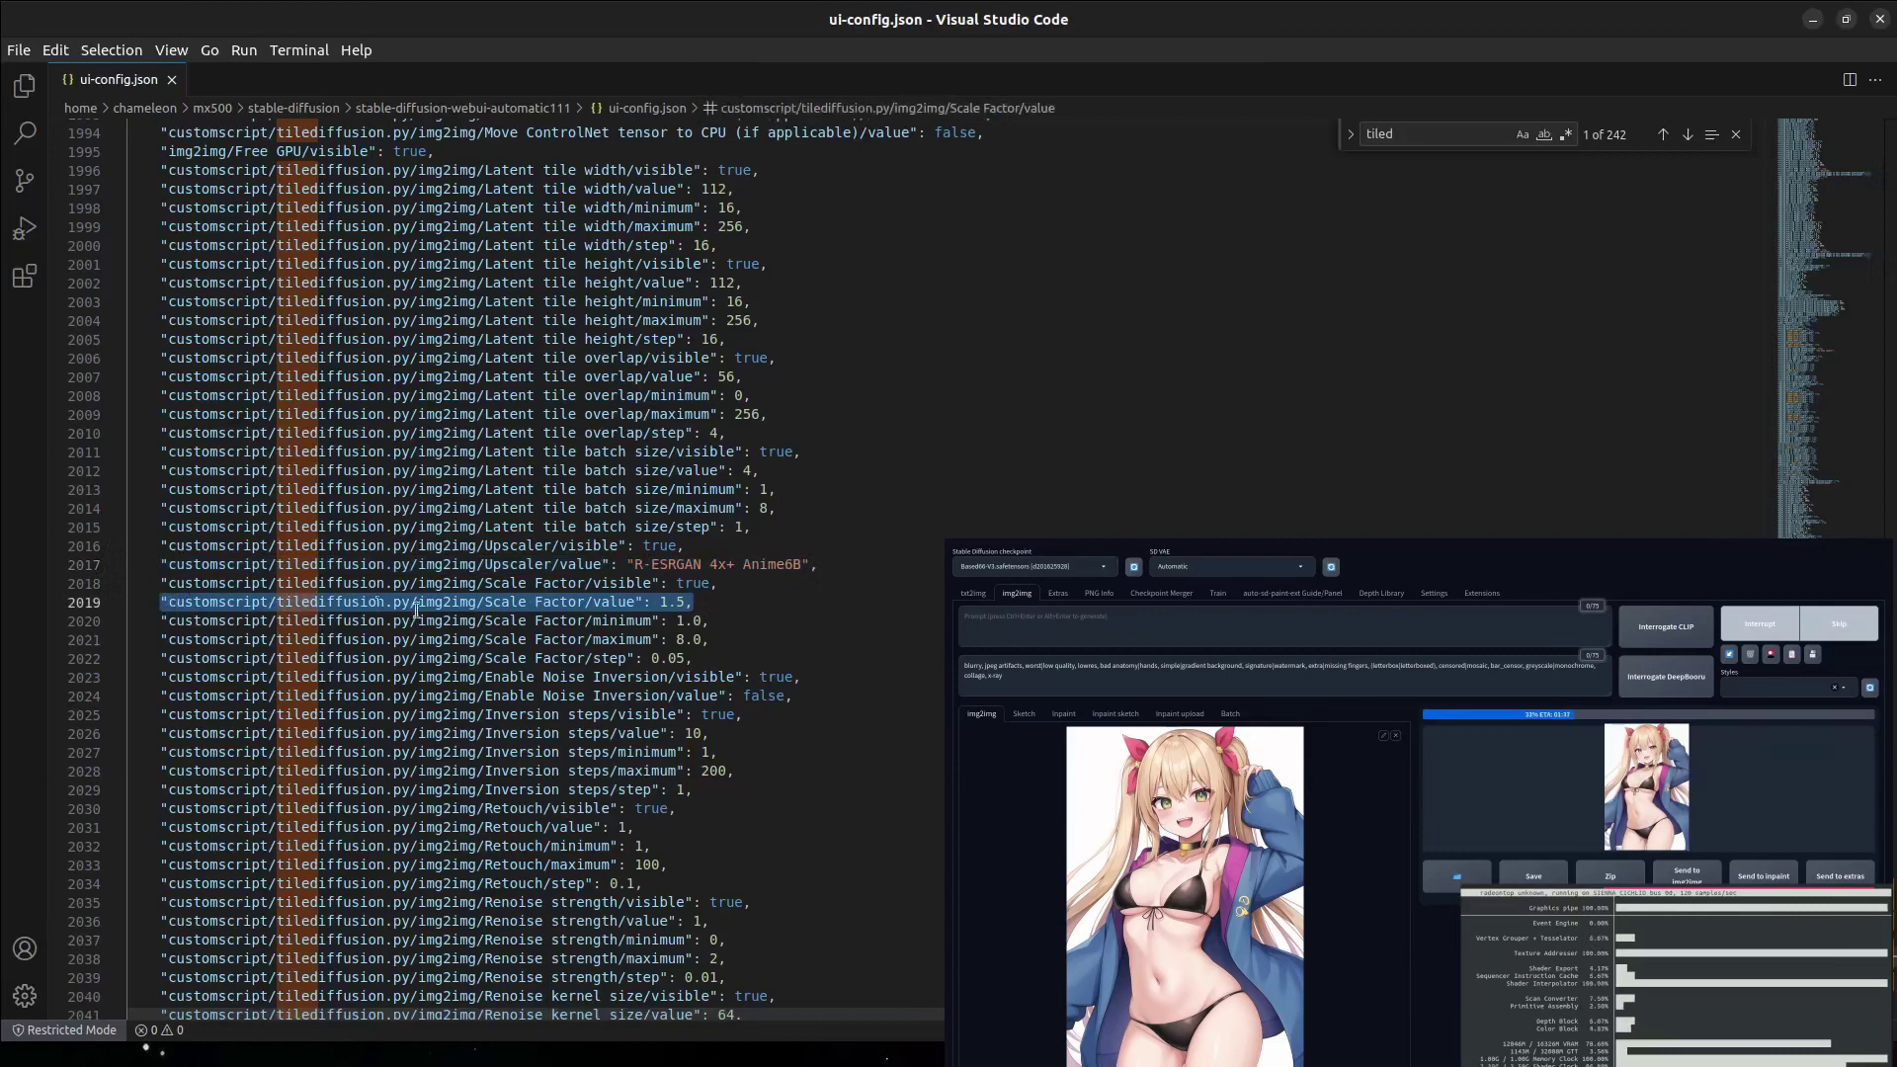
pyautogui.click(905, 607)
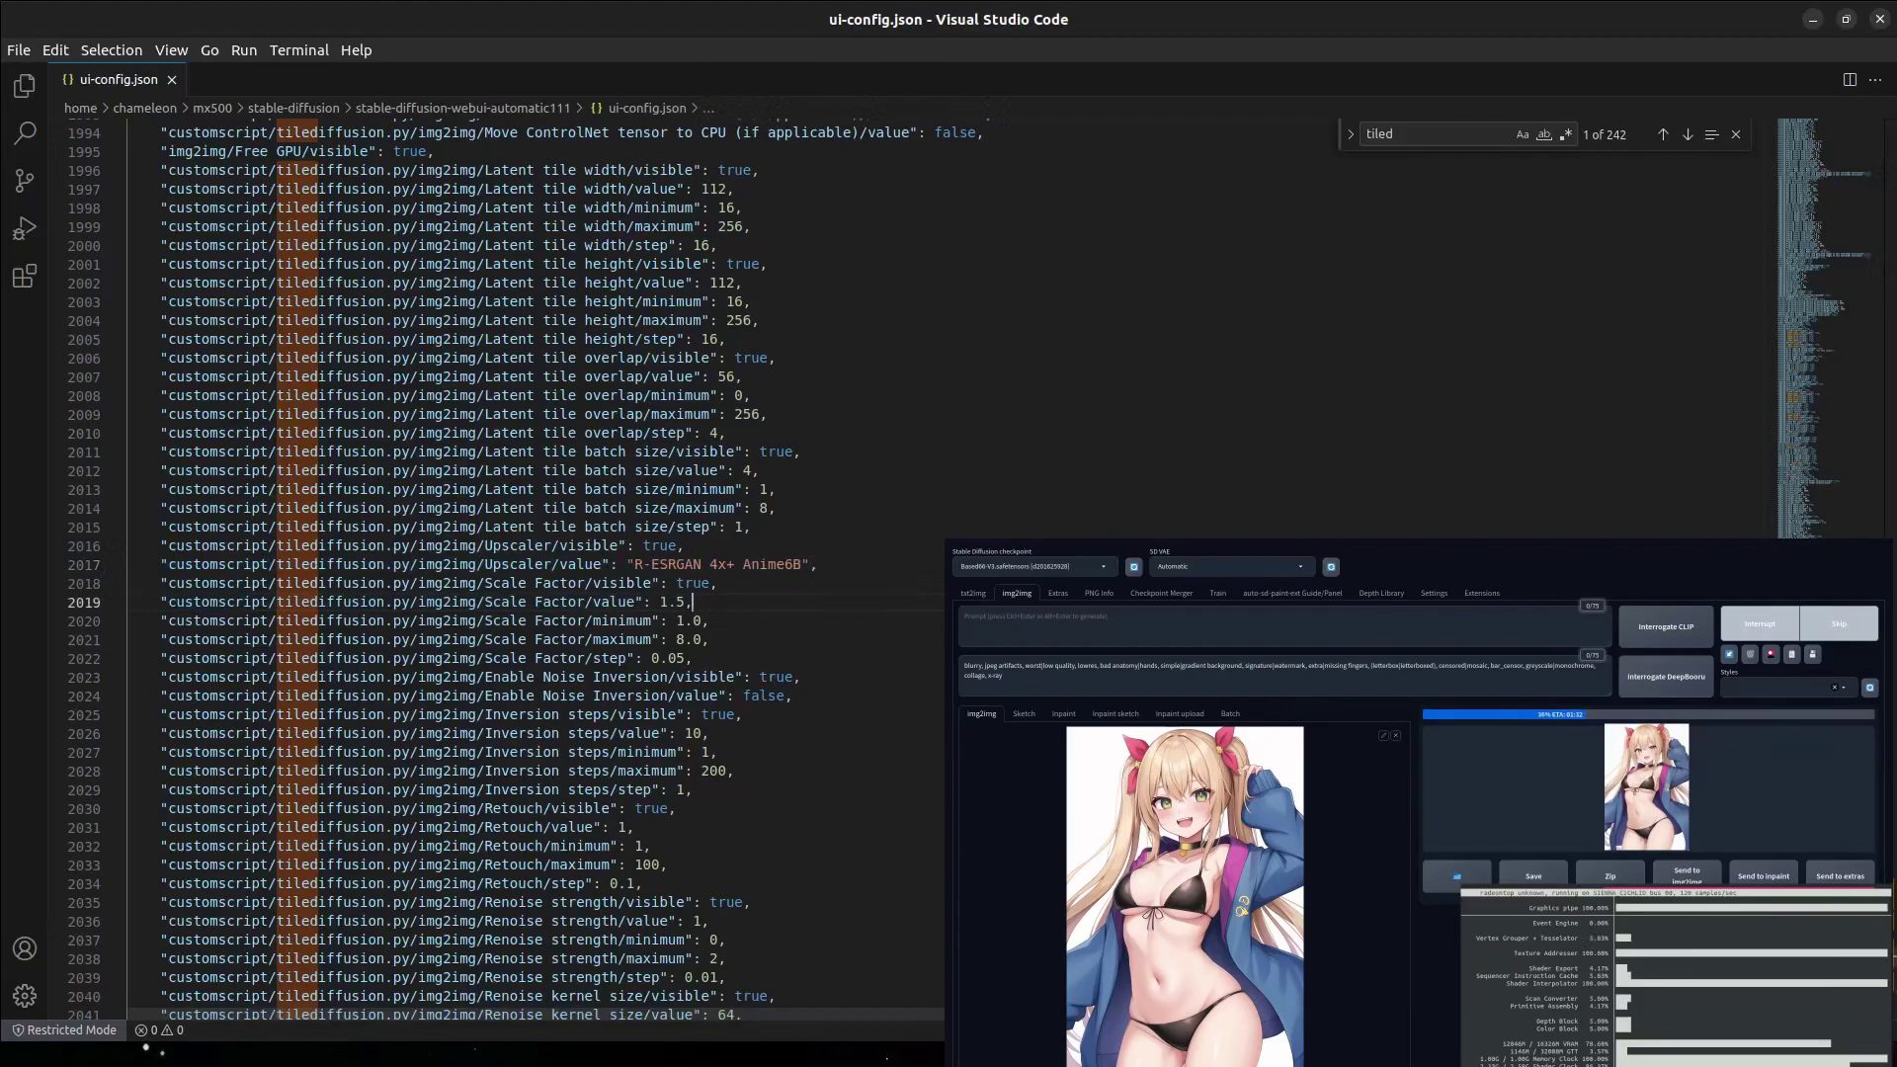
# - At the start of ui-config.json, highlight the txt2img negative prompt, prompt, width and height value entries in turn
pyautogui.moveTo(1806, 395); pyautogui.dragTo(1806, 174)
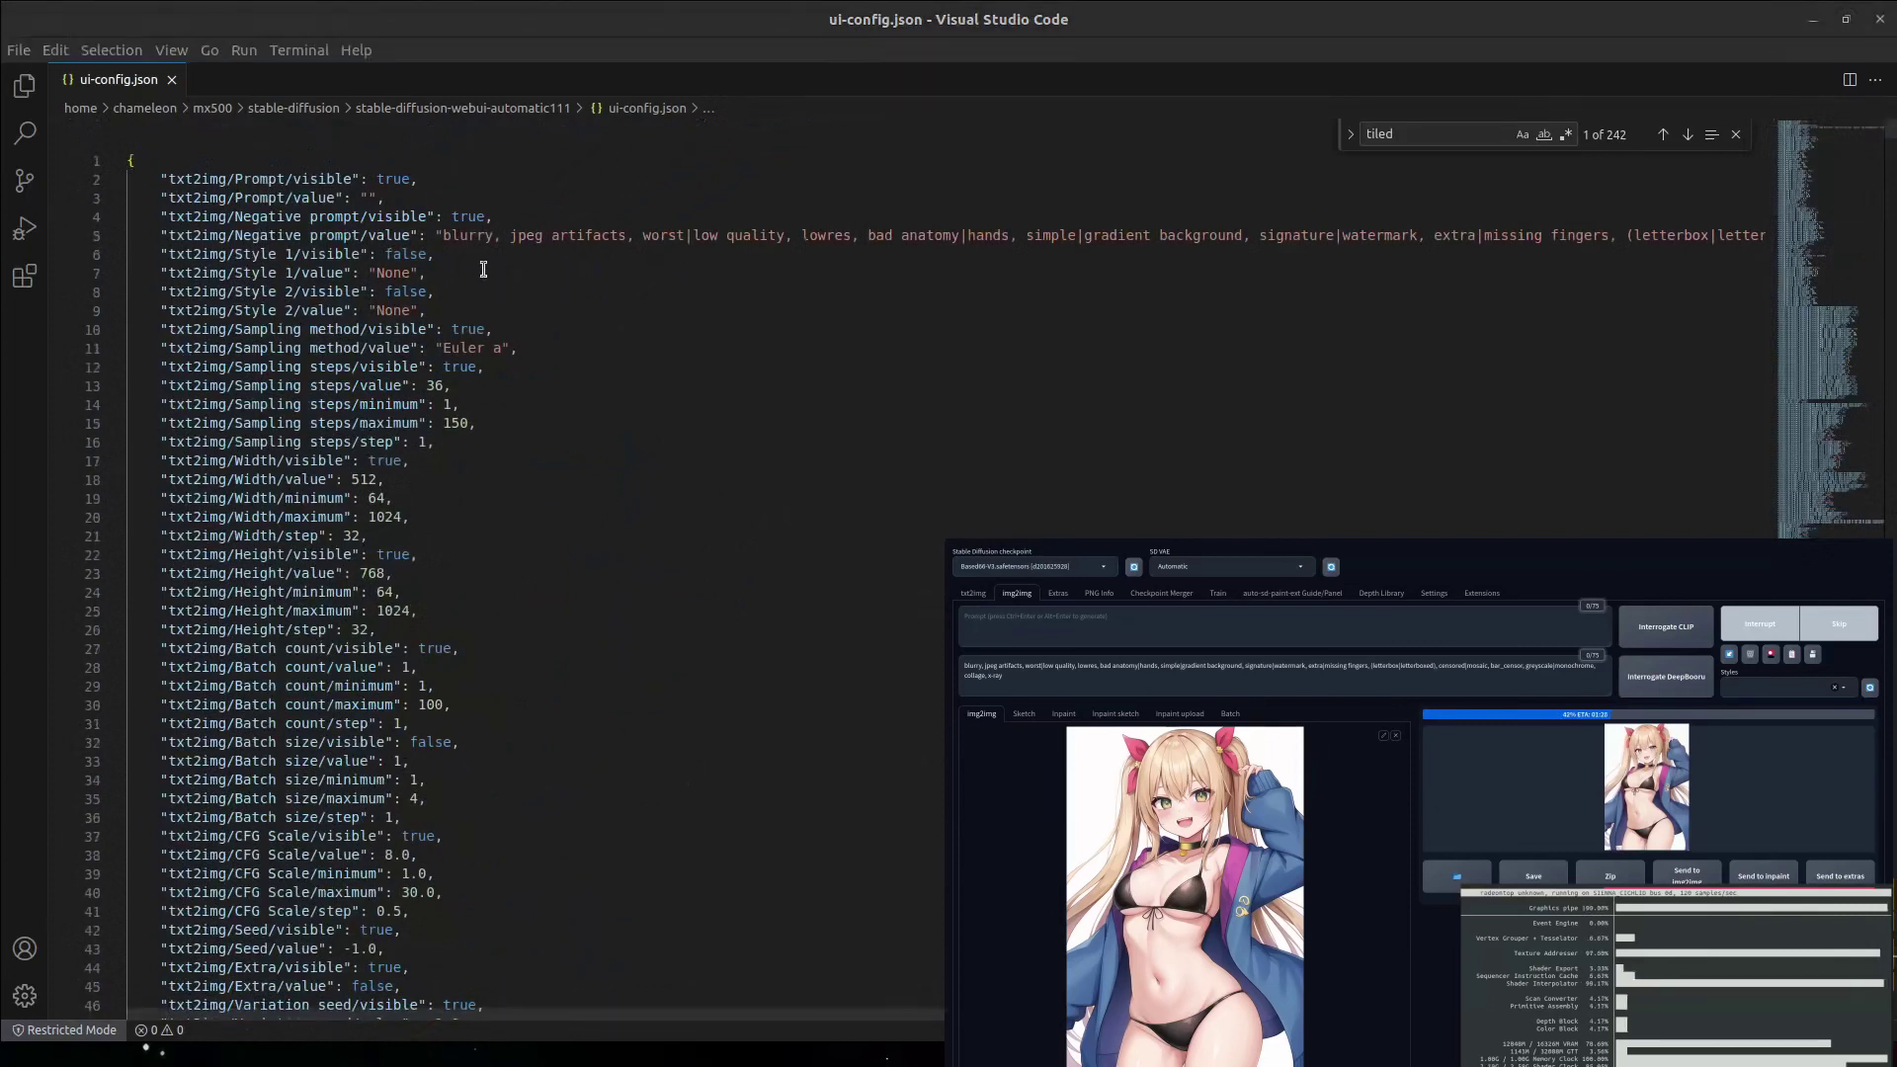
pyautogui.click(162, 237)
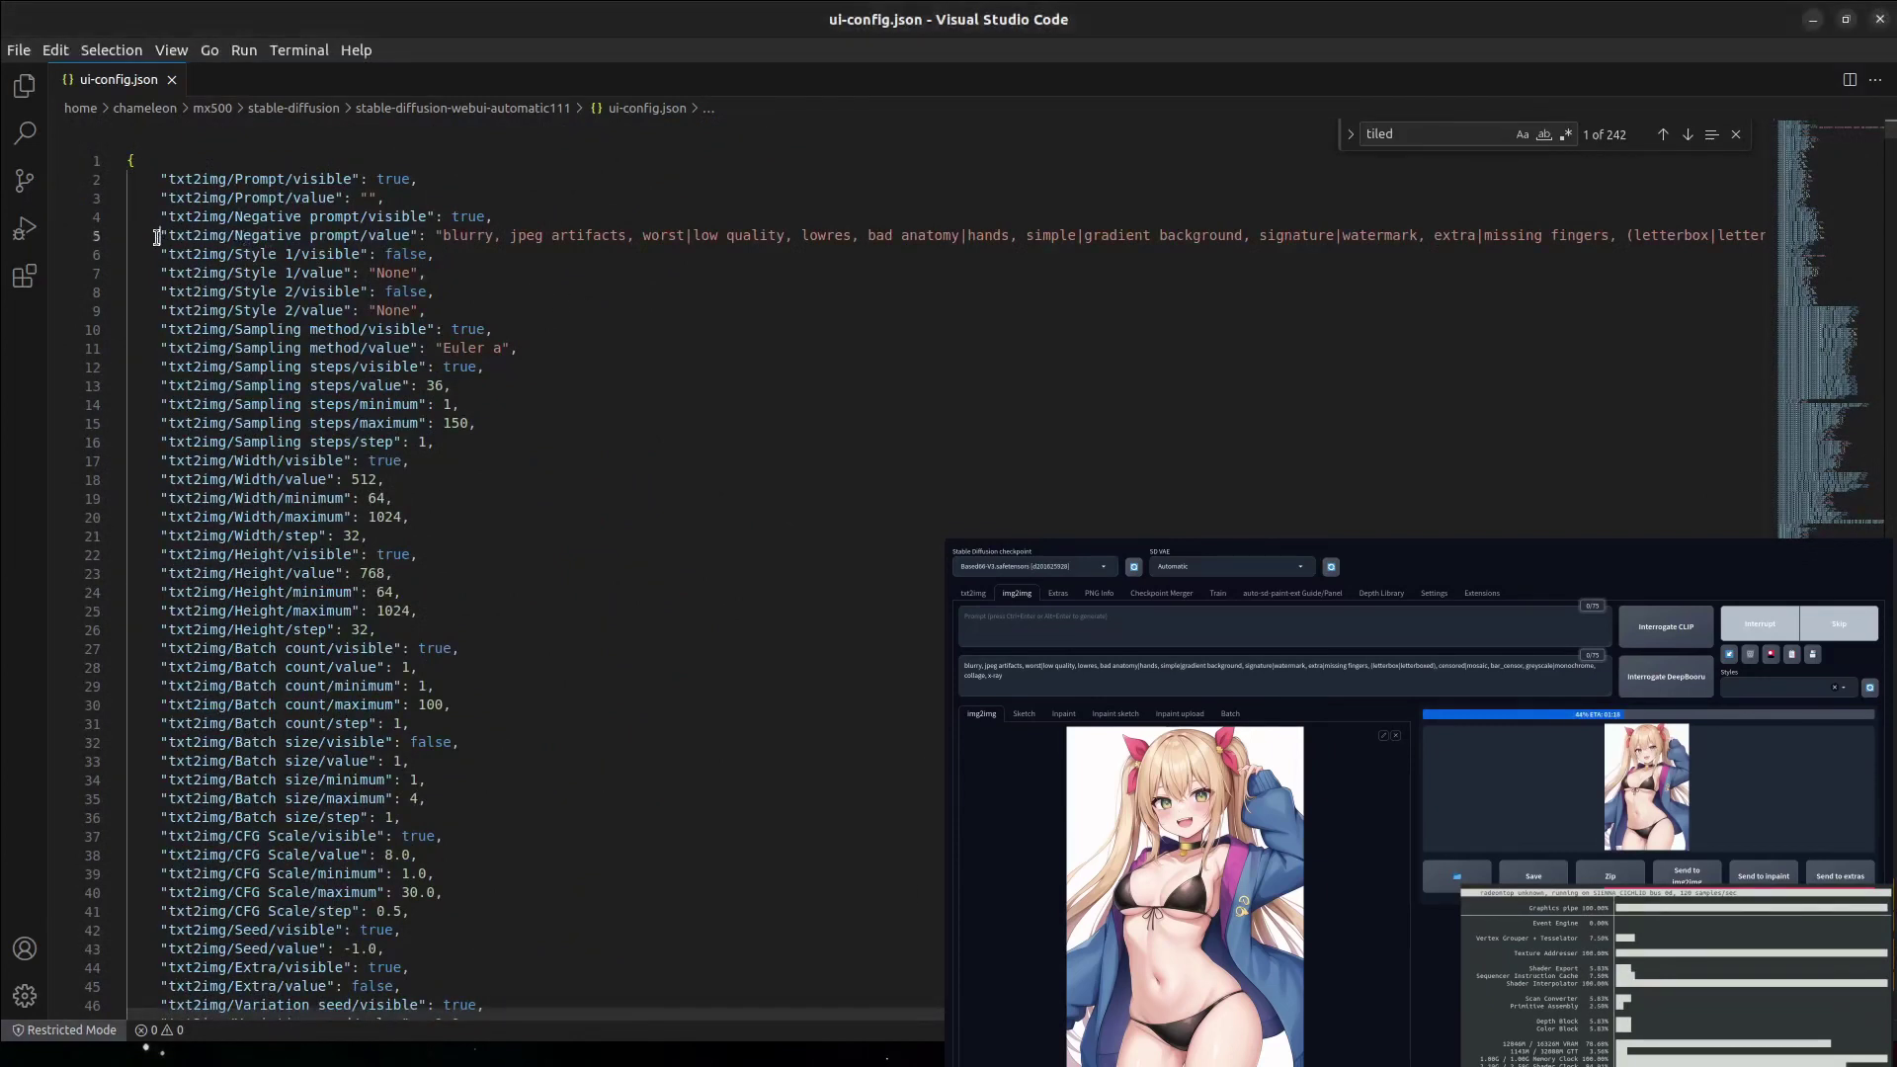
pyautogui.moveTo(162, 237); pyautogui.dragTo(423, 237)
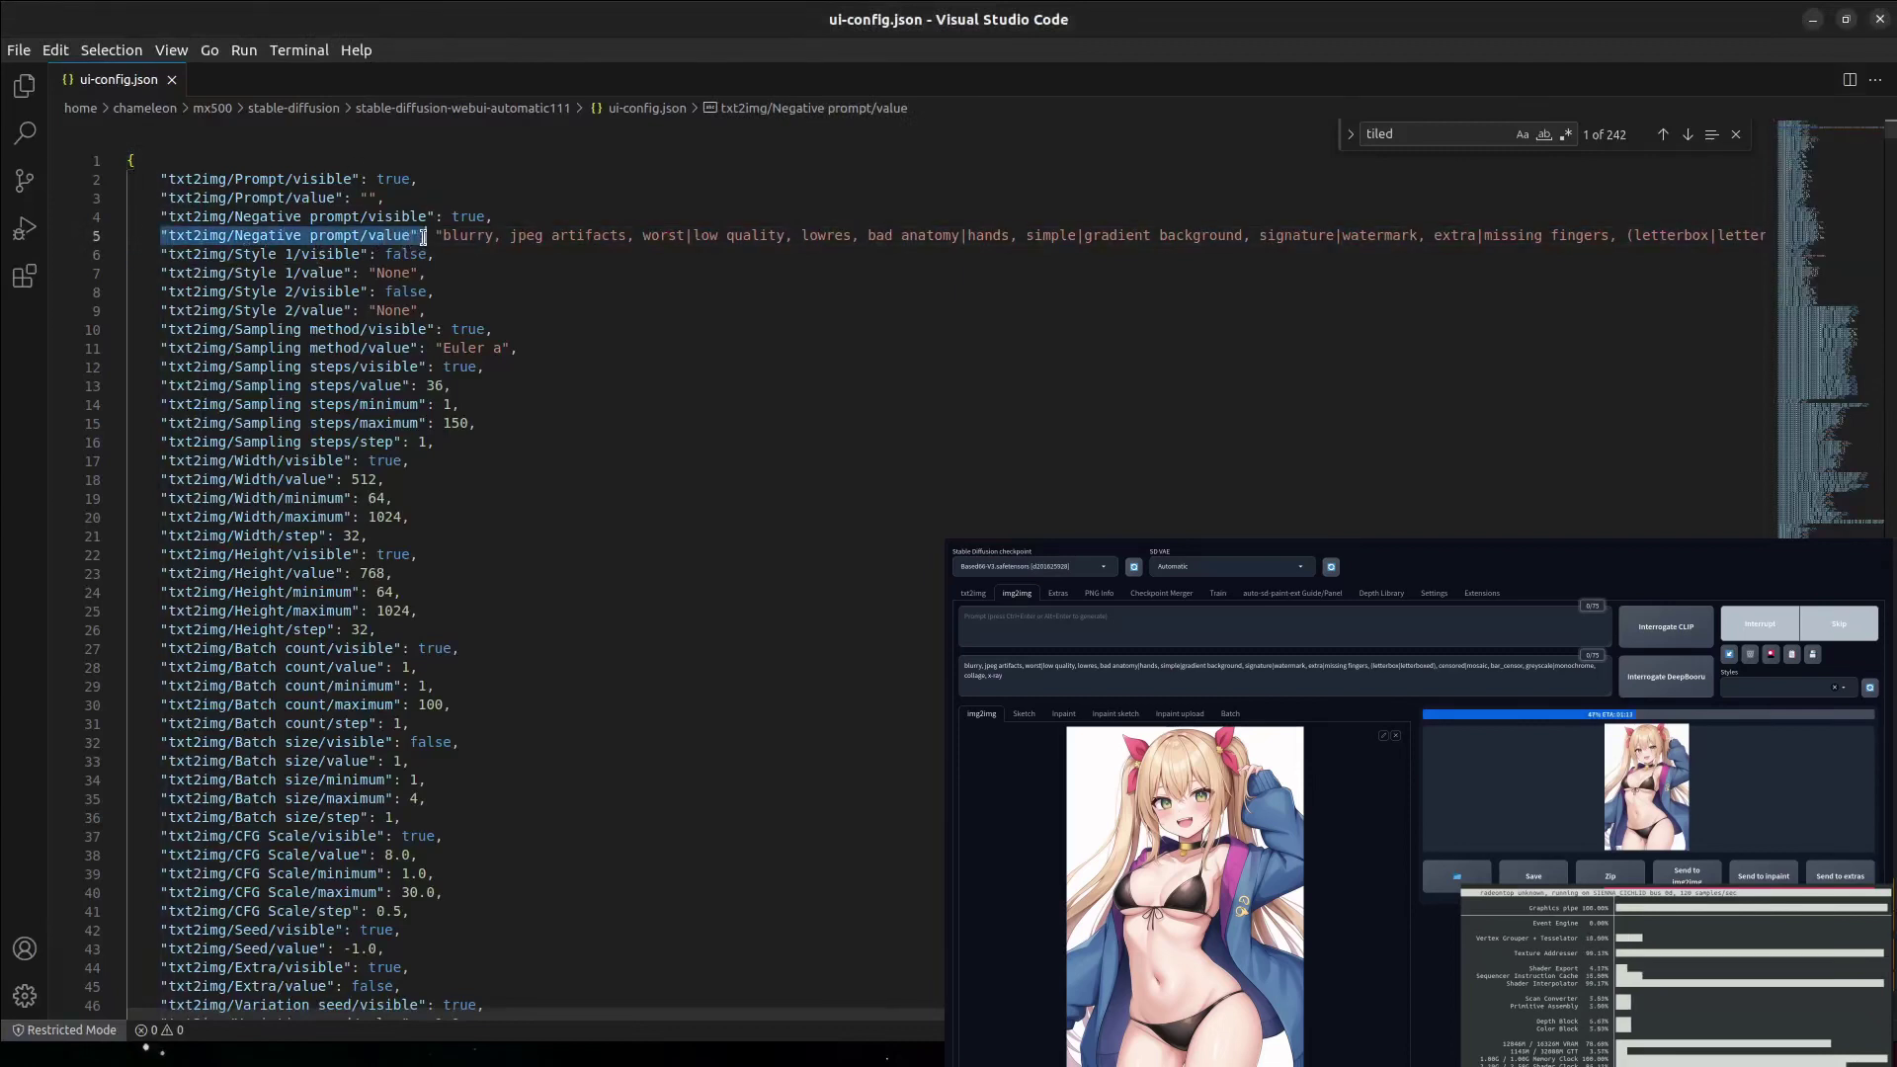
pyautogui.moveTo(162, 198); pyautogui.dragTo(387, 200)
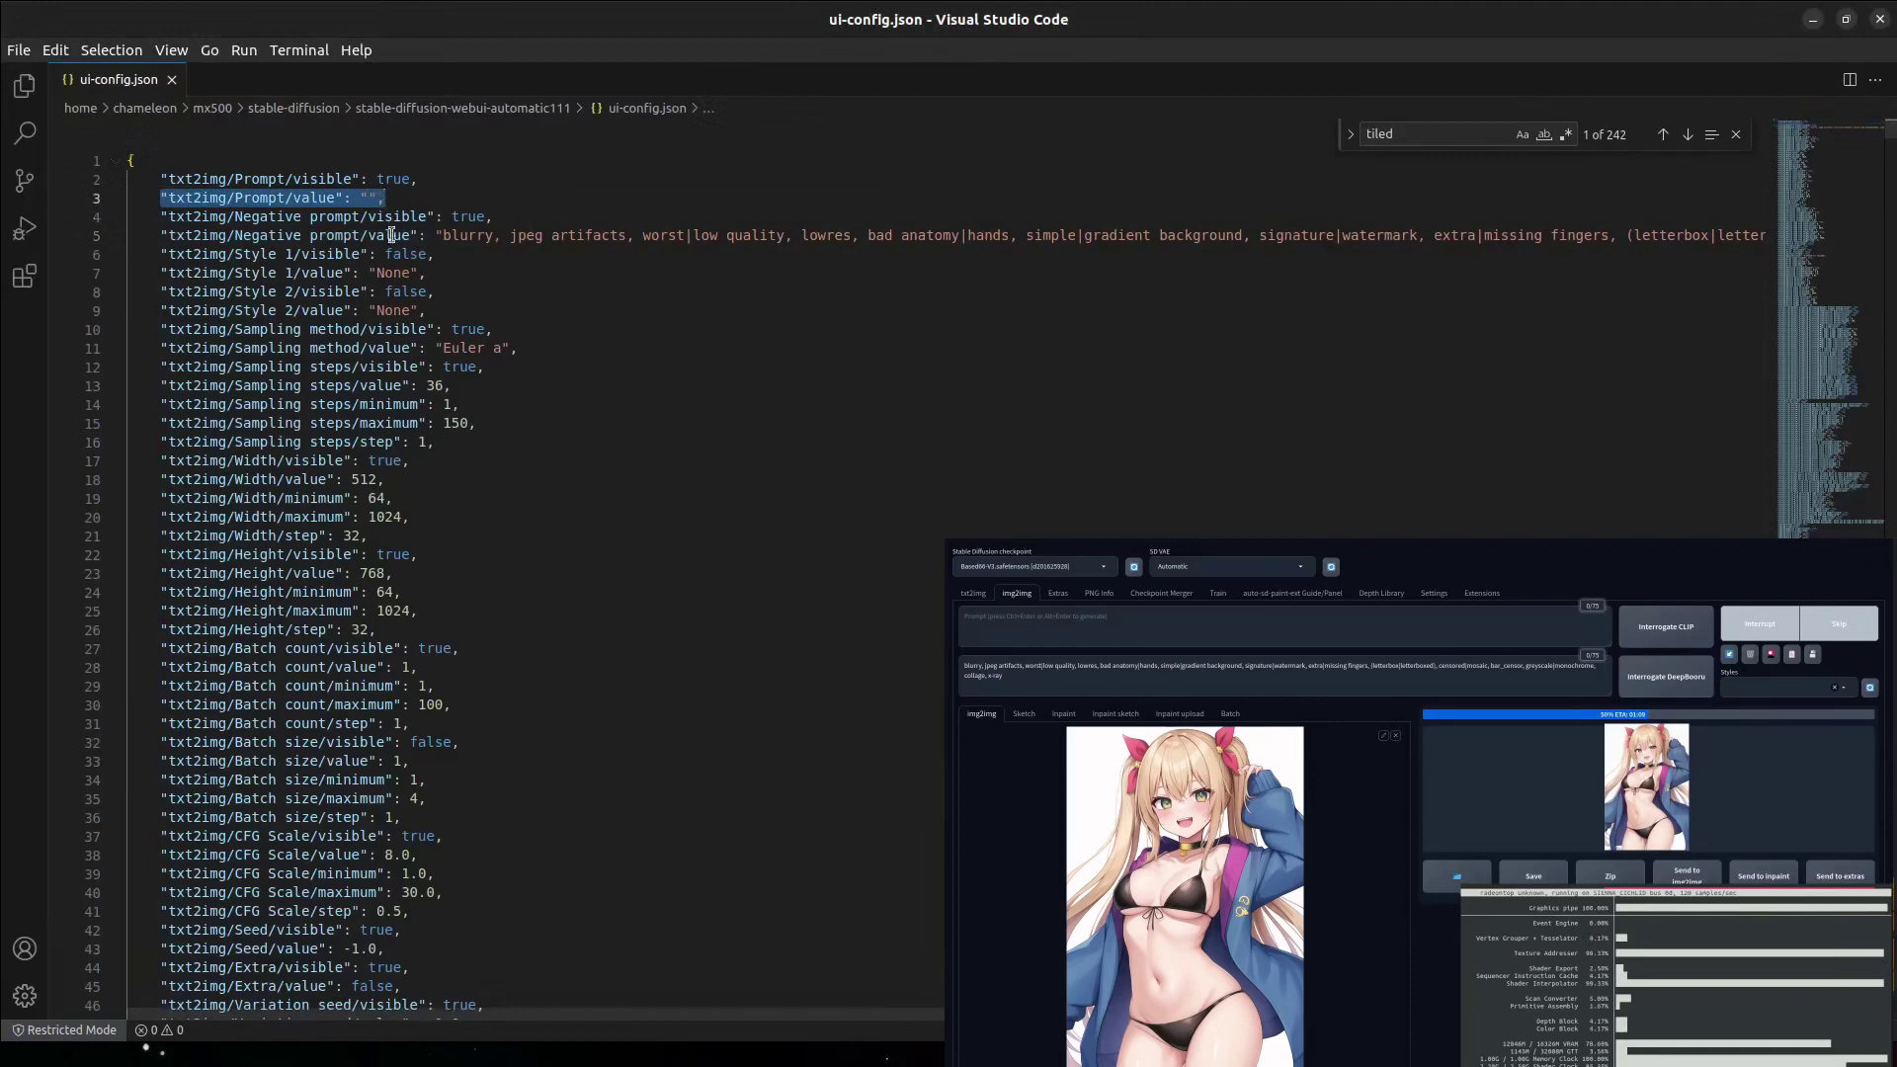
pyautogui.moveTo(386, 479); pyautogui.dragTo(344, 480)
pyautogui.moveTo(399, 573); pyautogui.dragTo(360, 568)
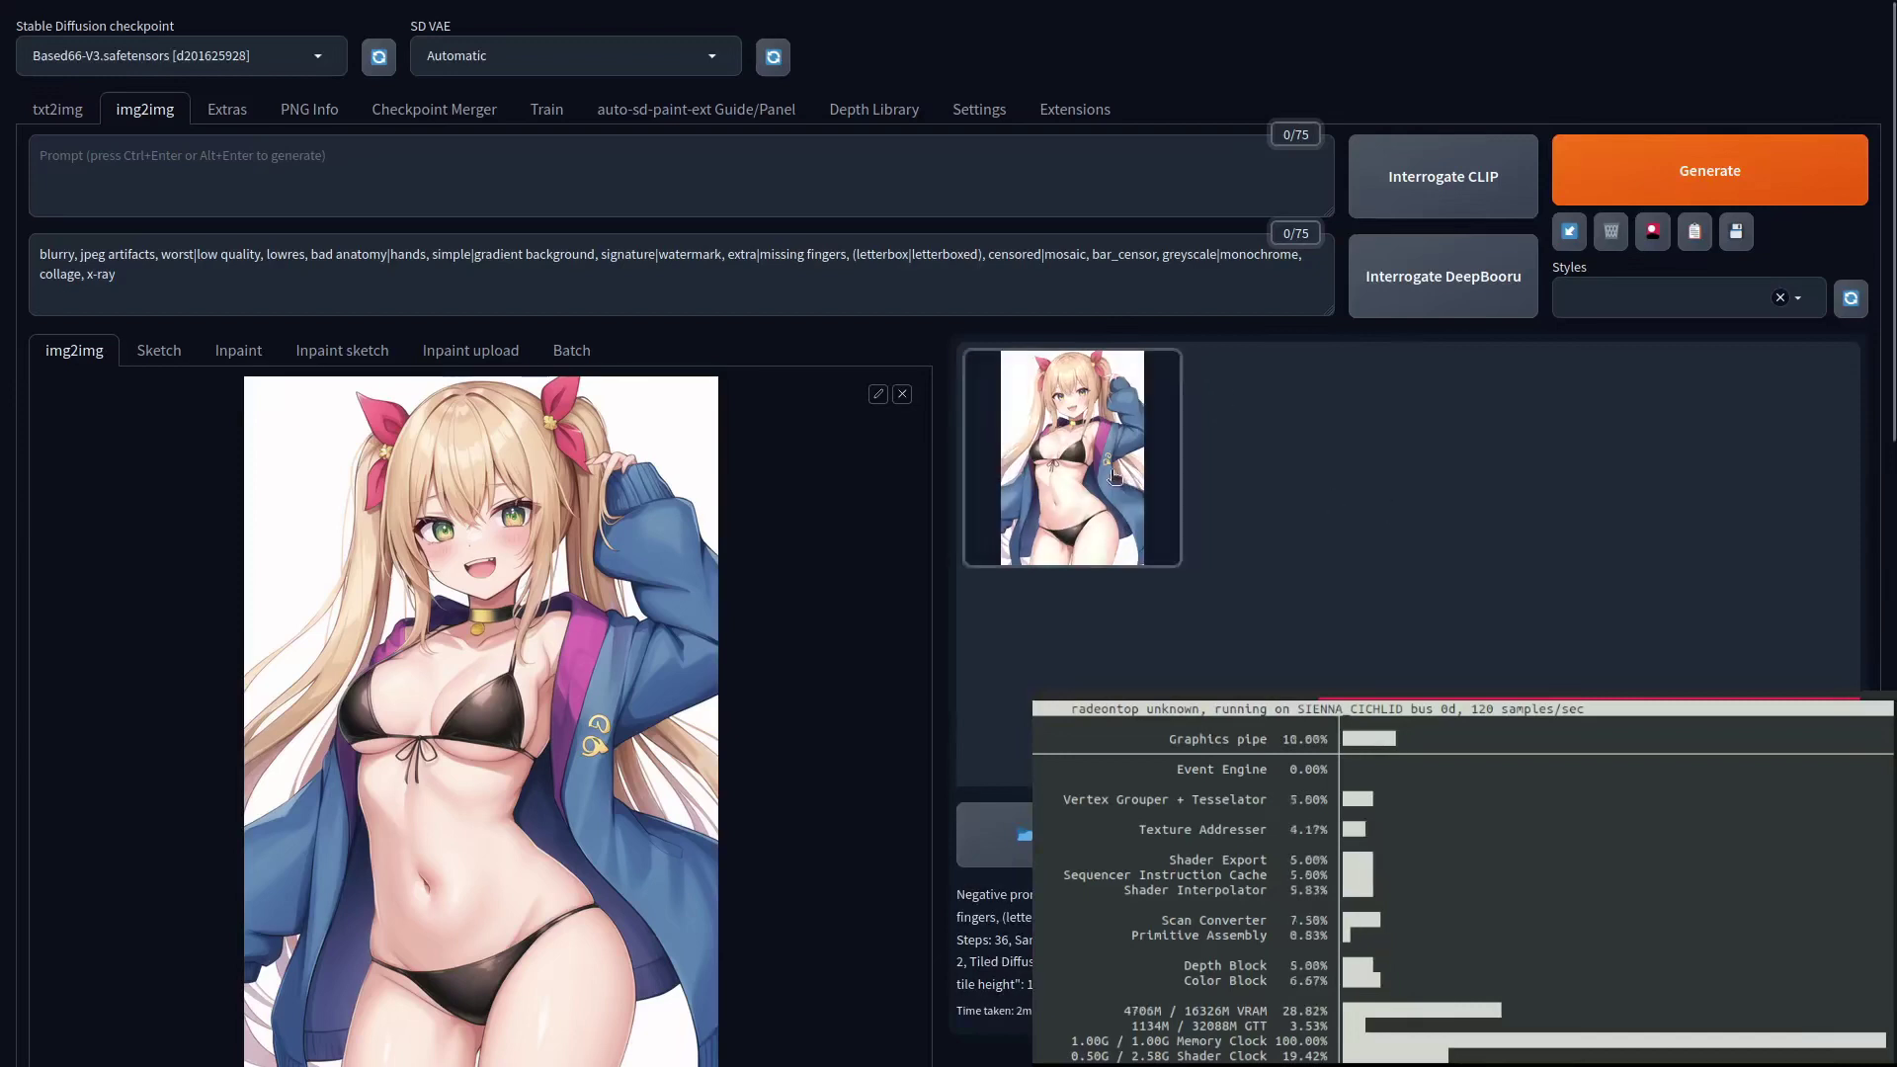
# - Switch back to the Stable Diffusion web UI and open the upscaled img2img result in the gallery preview
pyautogui.click(1114, 474)
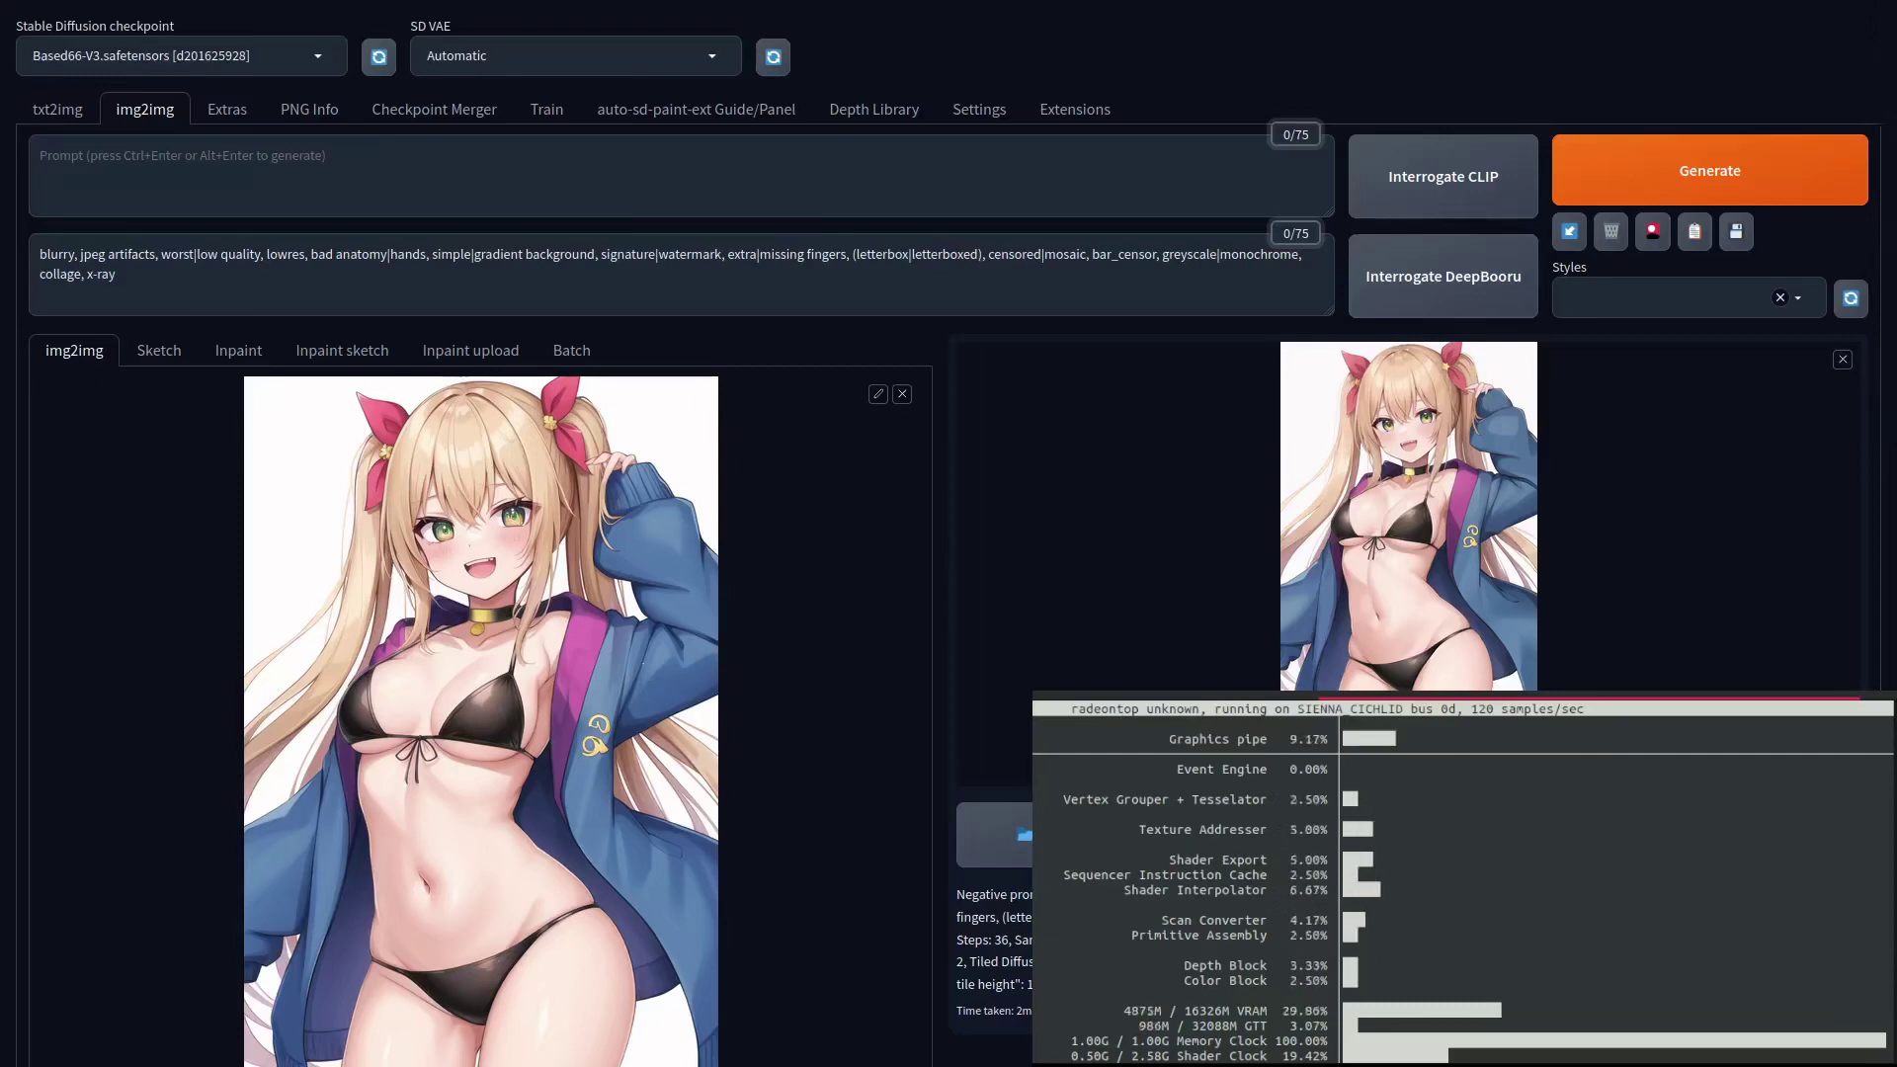
# - In txt2img, turn off Hires. fix and enter the prompt "nagato yuki, sweater, smile" using tag autocompletion
pyautogui.click(81, 115)
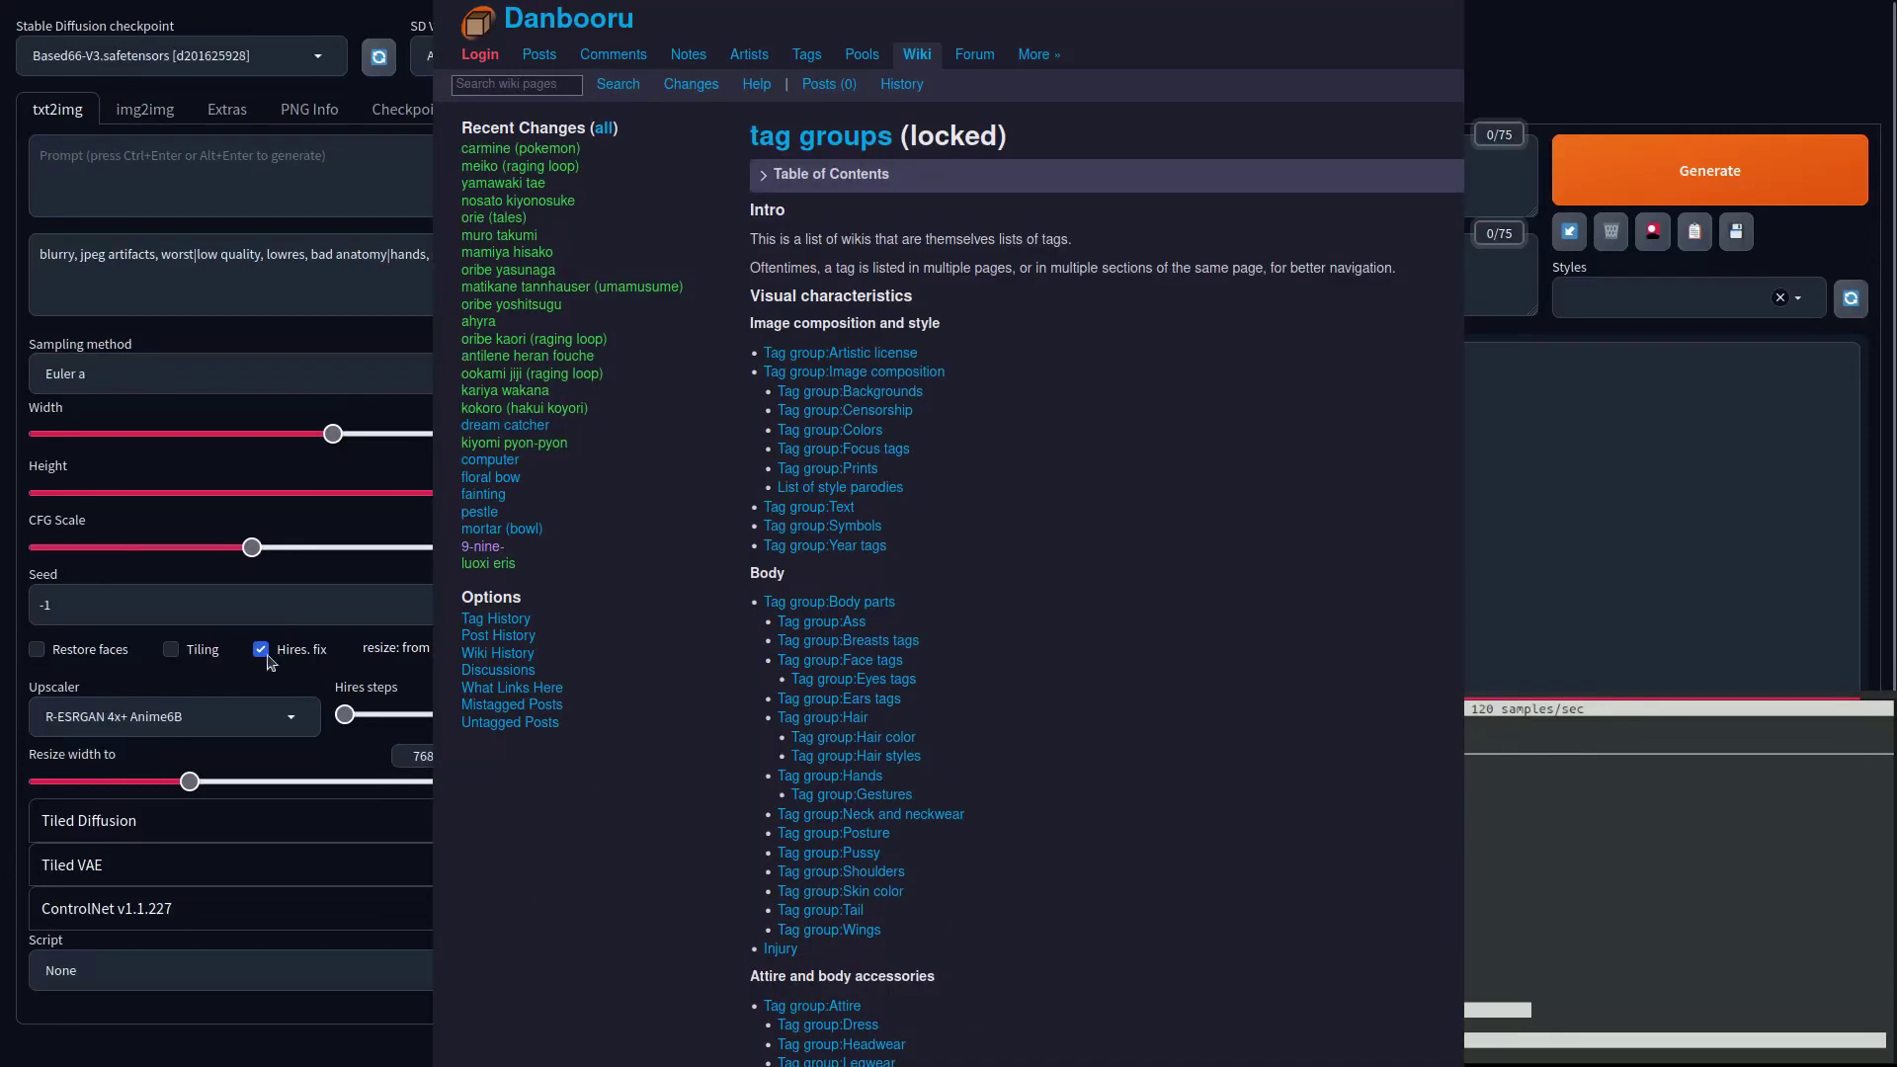
pyautogui.click(260, 649)
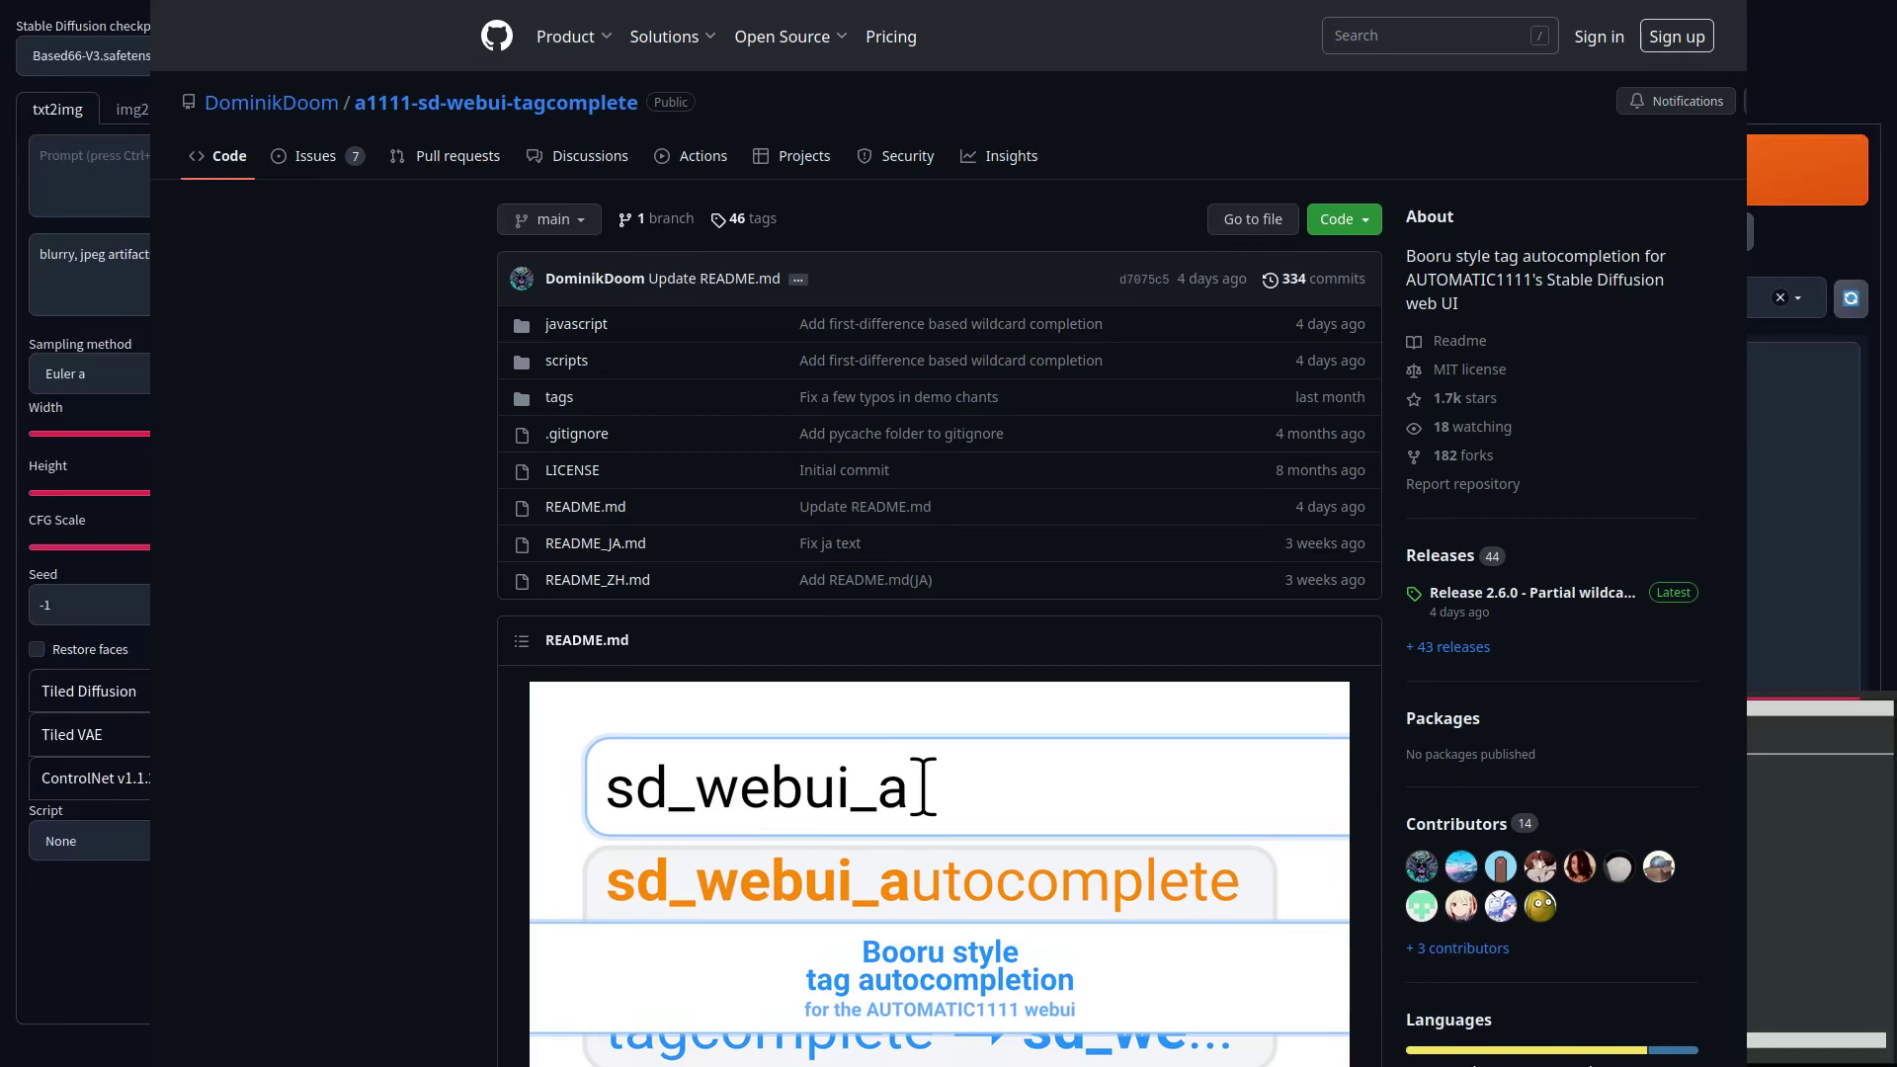
pyautogui.write('nagato yuki, ')
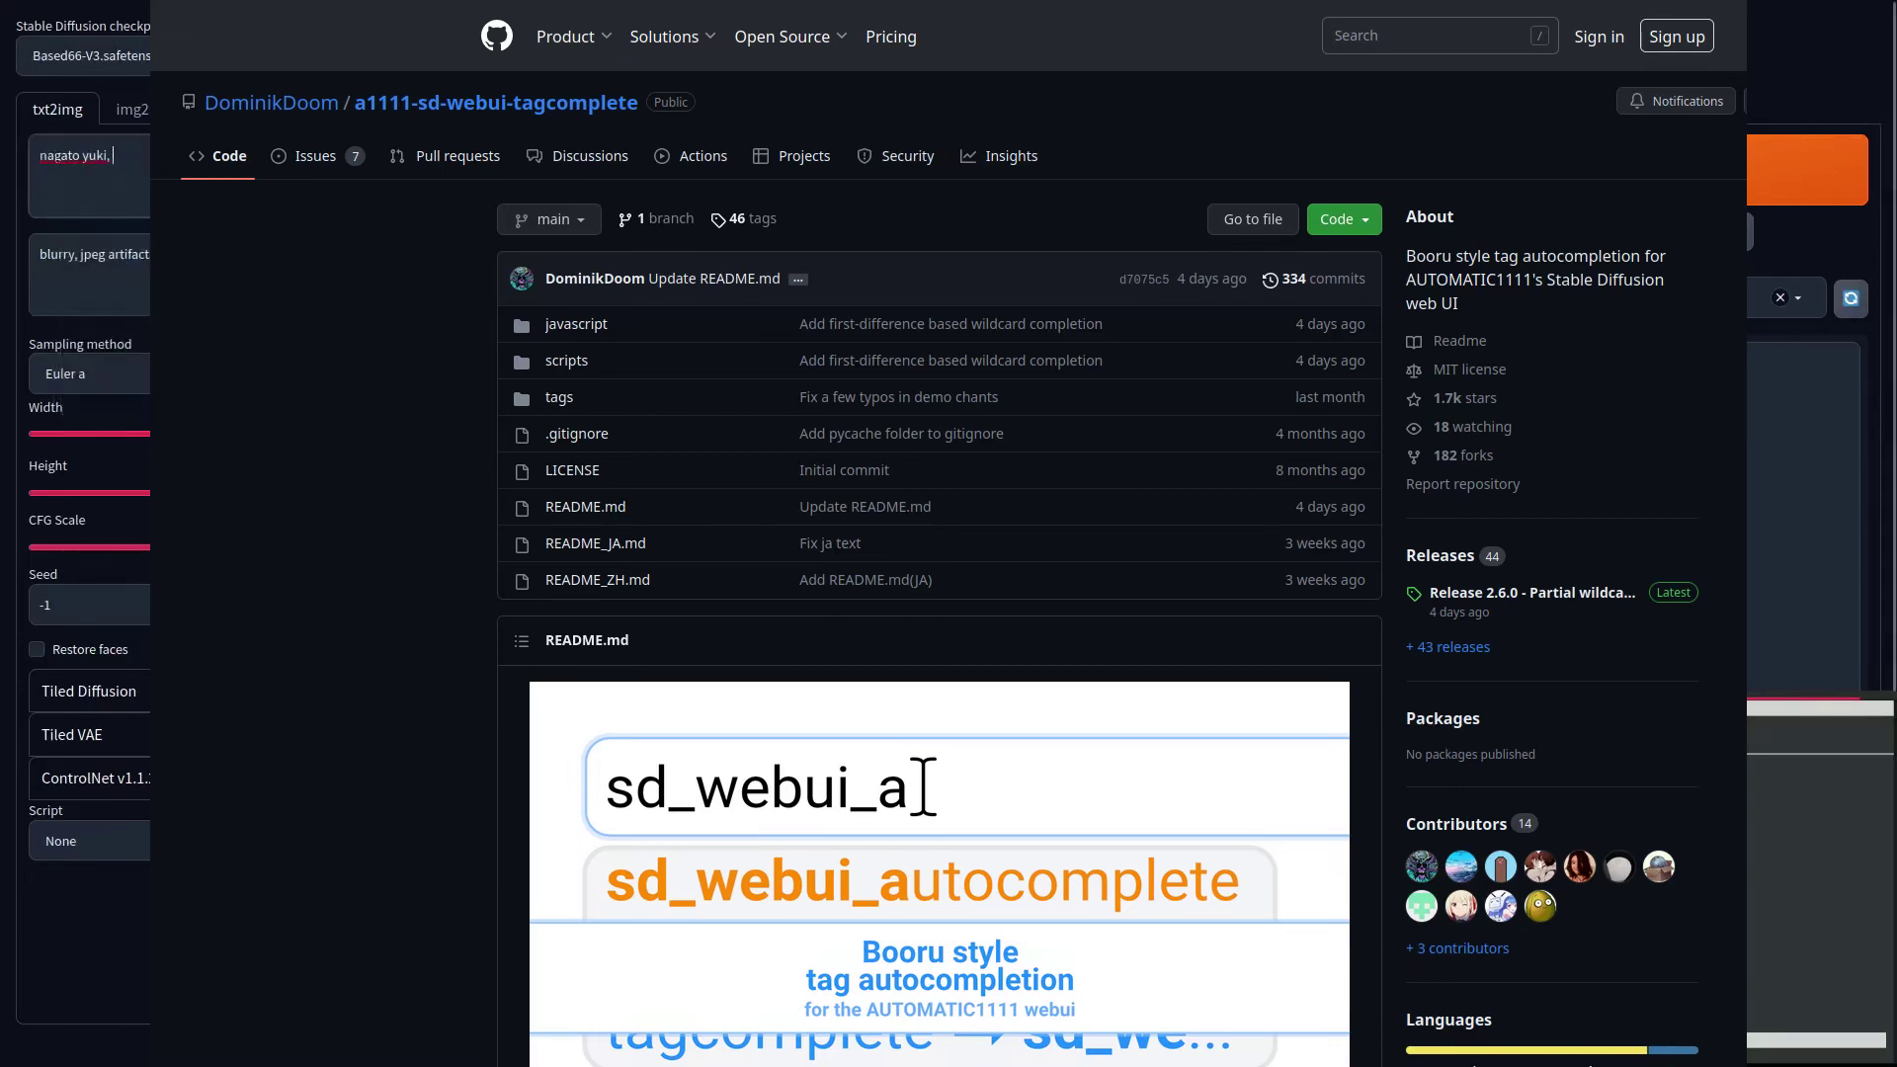
pyautogui.write('sweat')
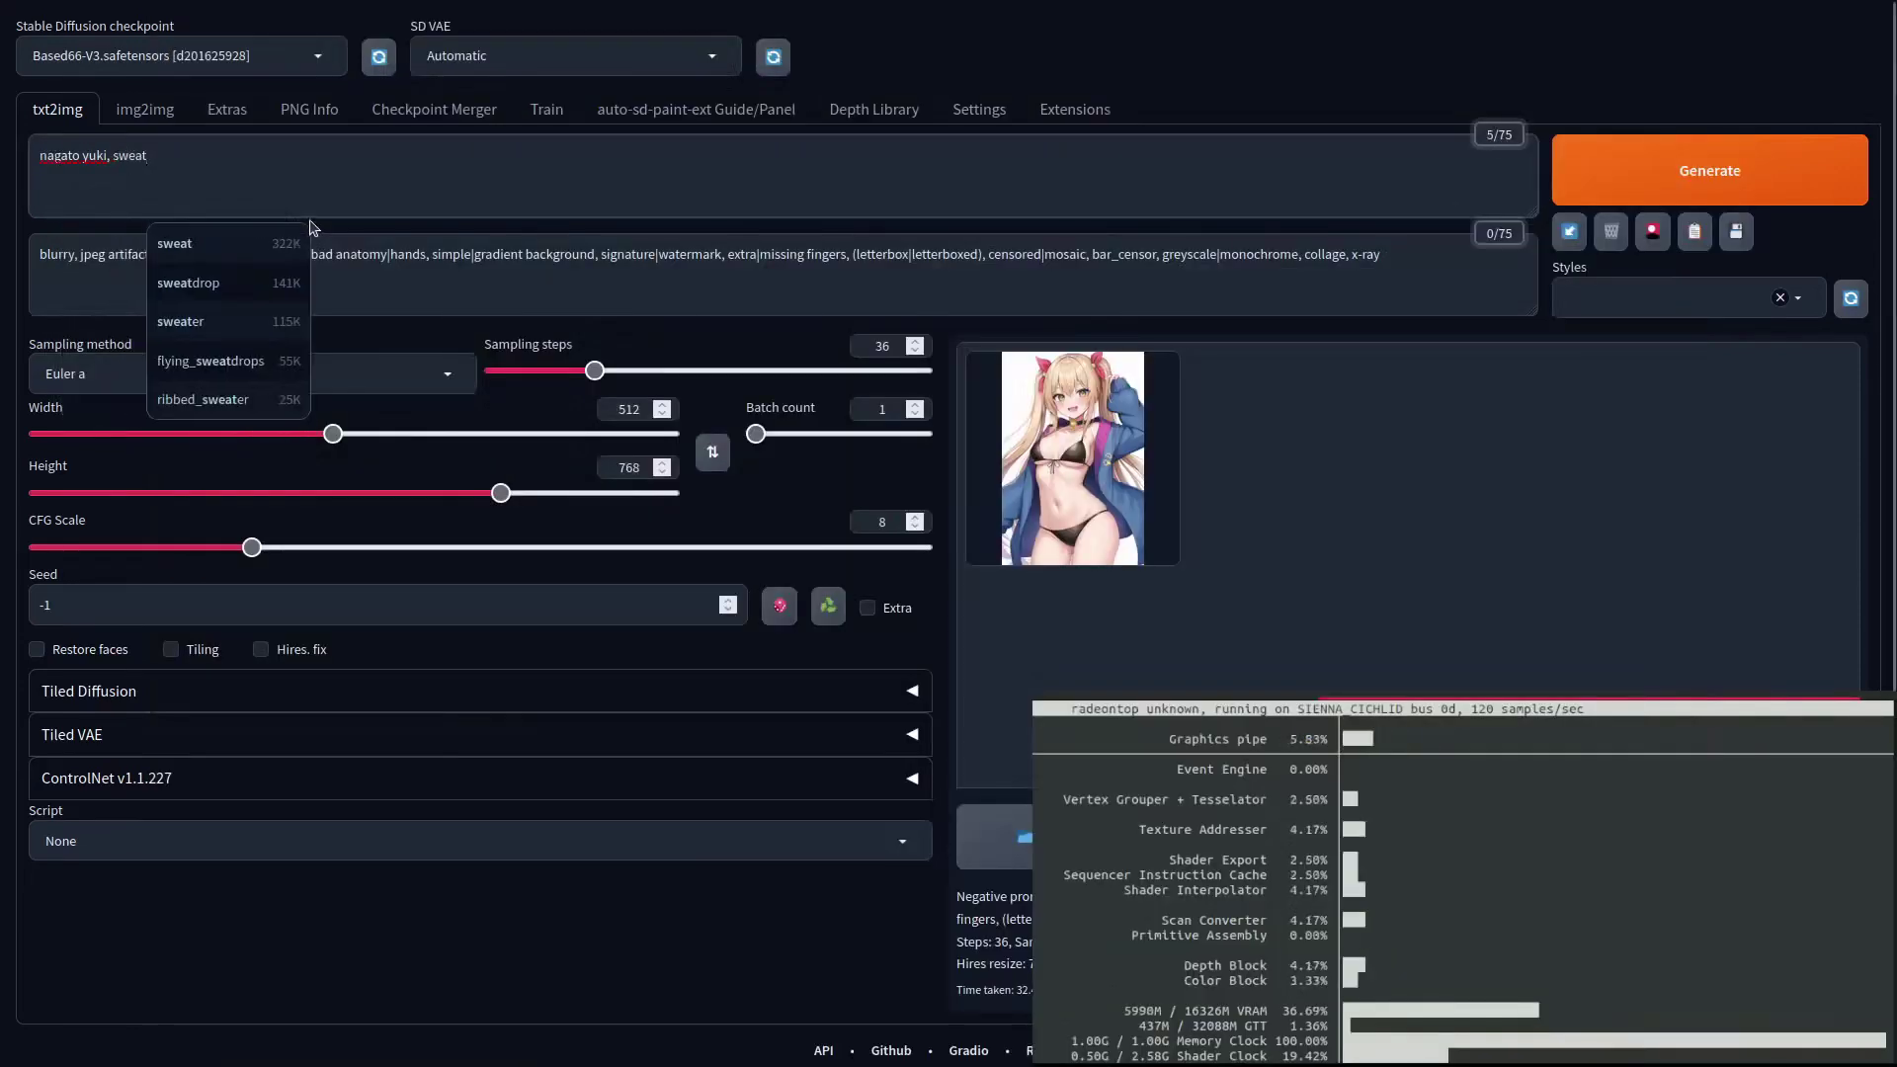
pyautogui.write('er')
pyautogui.press('Return')
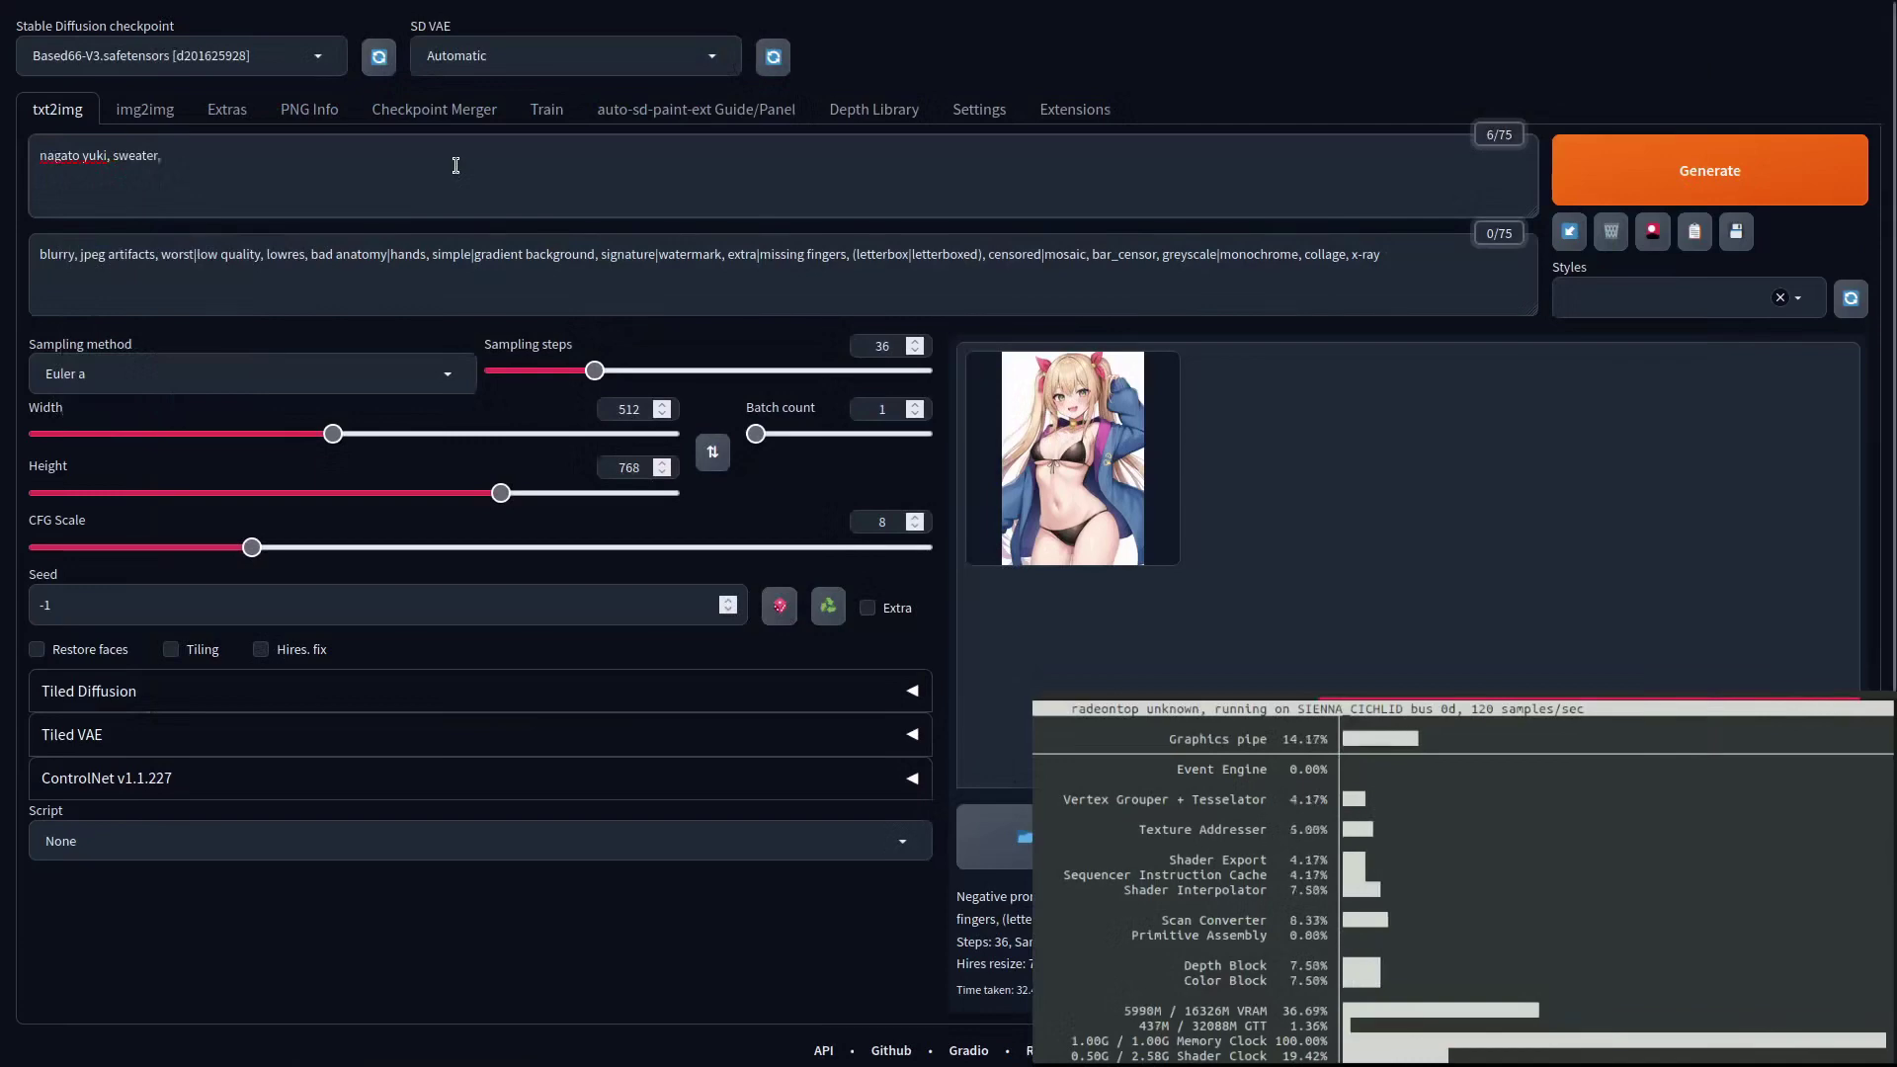
pyautogui.write('smile')
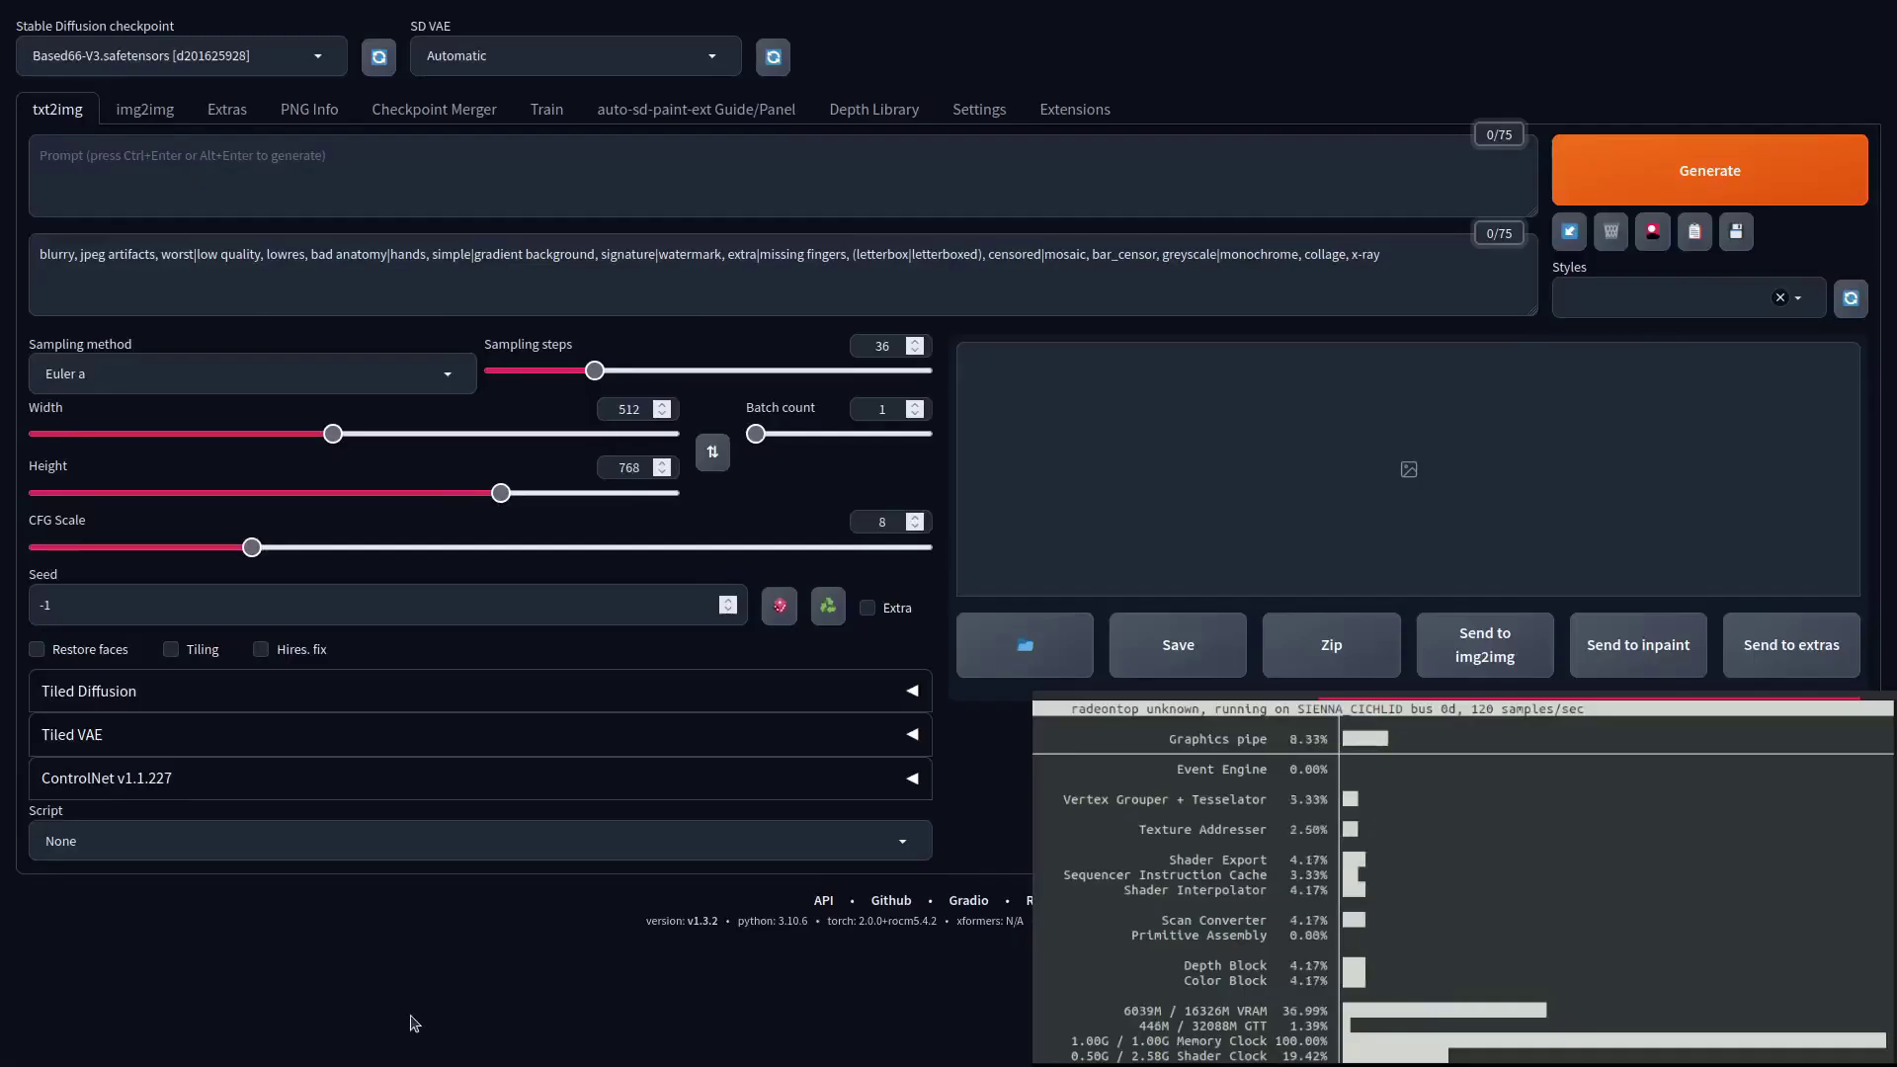
# - Choose the X/Y/Z plot script and set its X axis to Steps with the values 20, 30, 40
pyautogui.click(154, 837)
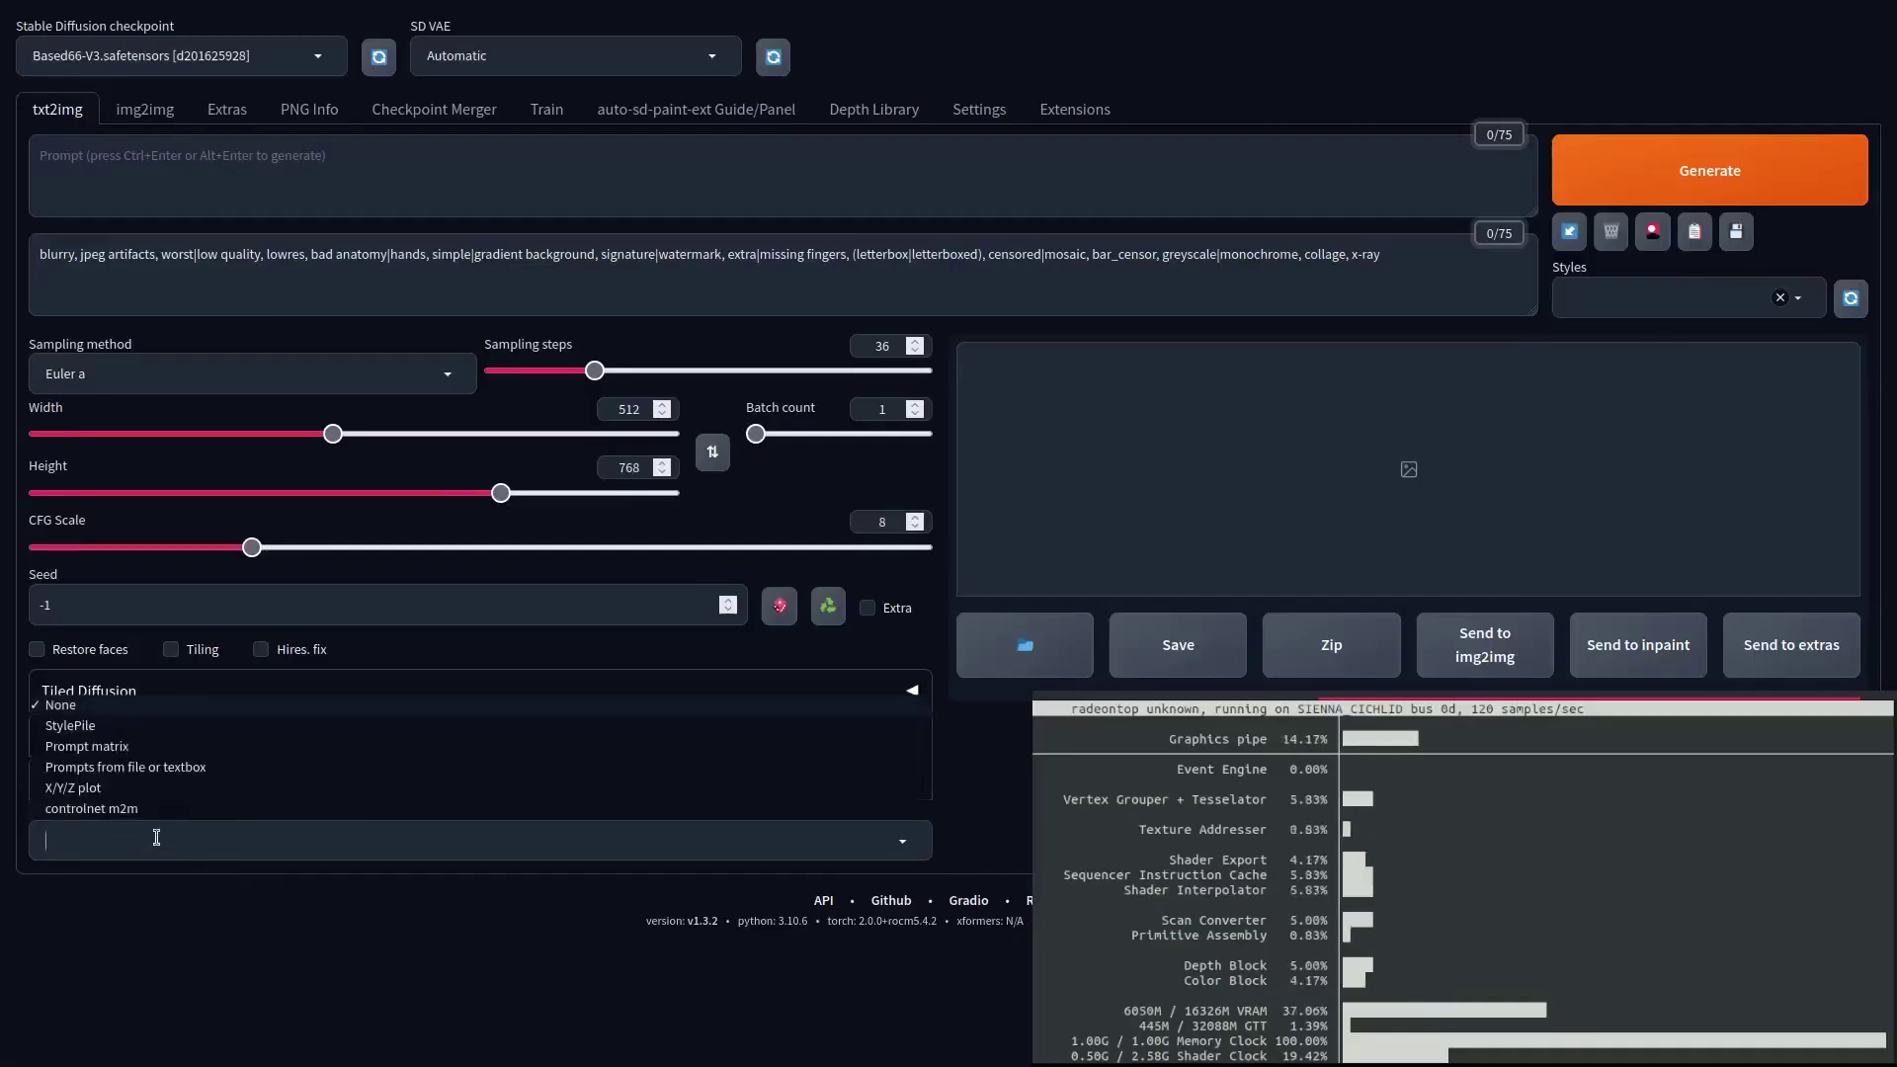
pyautogui.click(94, 789)
pyautogui.scroll(-2, 259, 677)
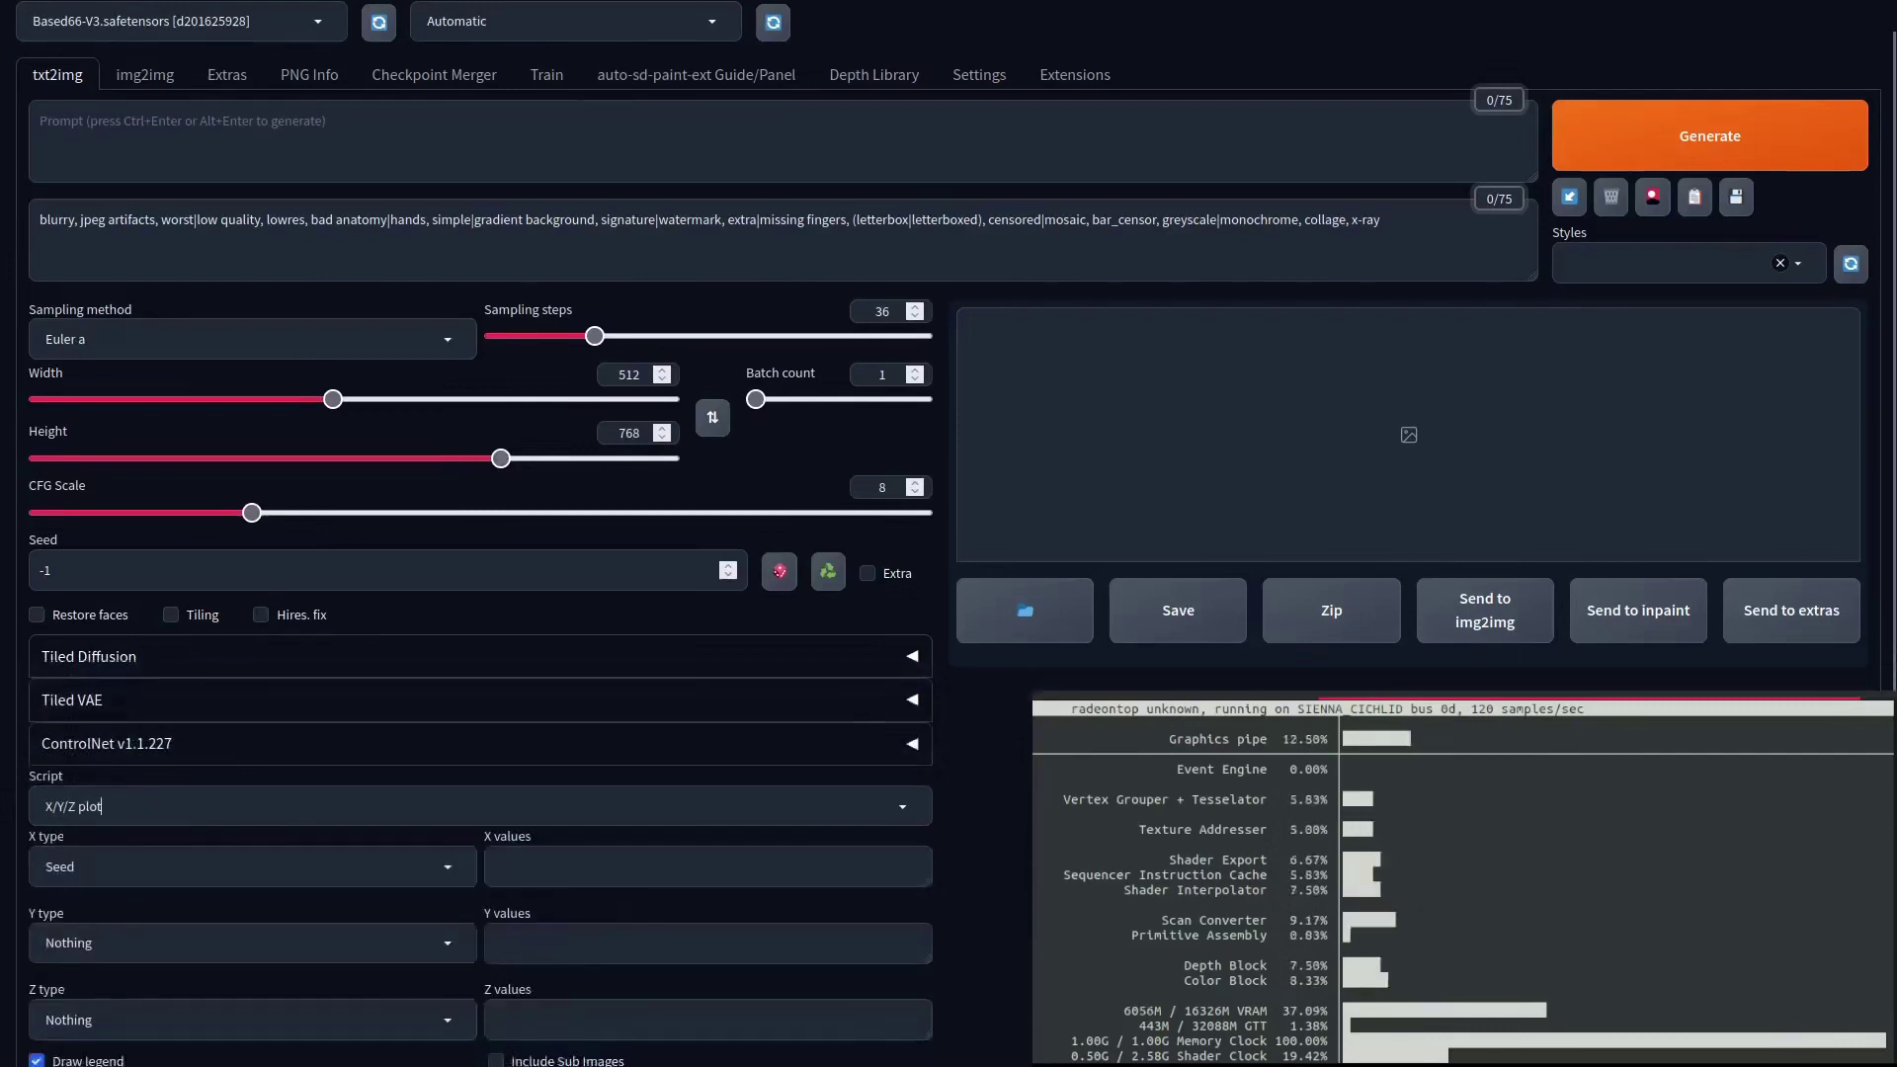
pyautogui.click(256, 678)
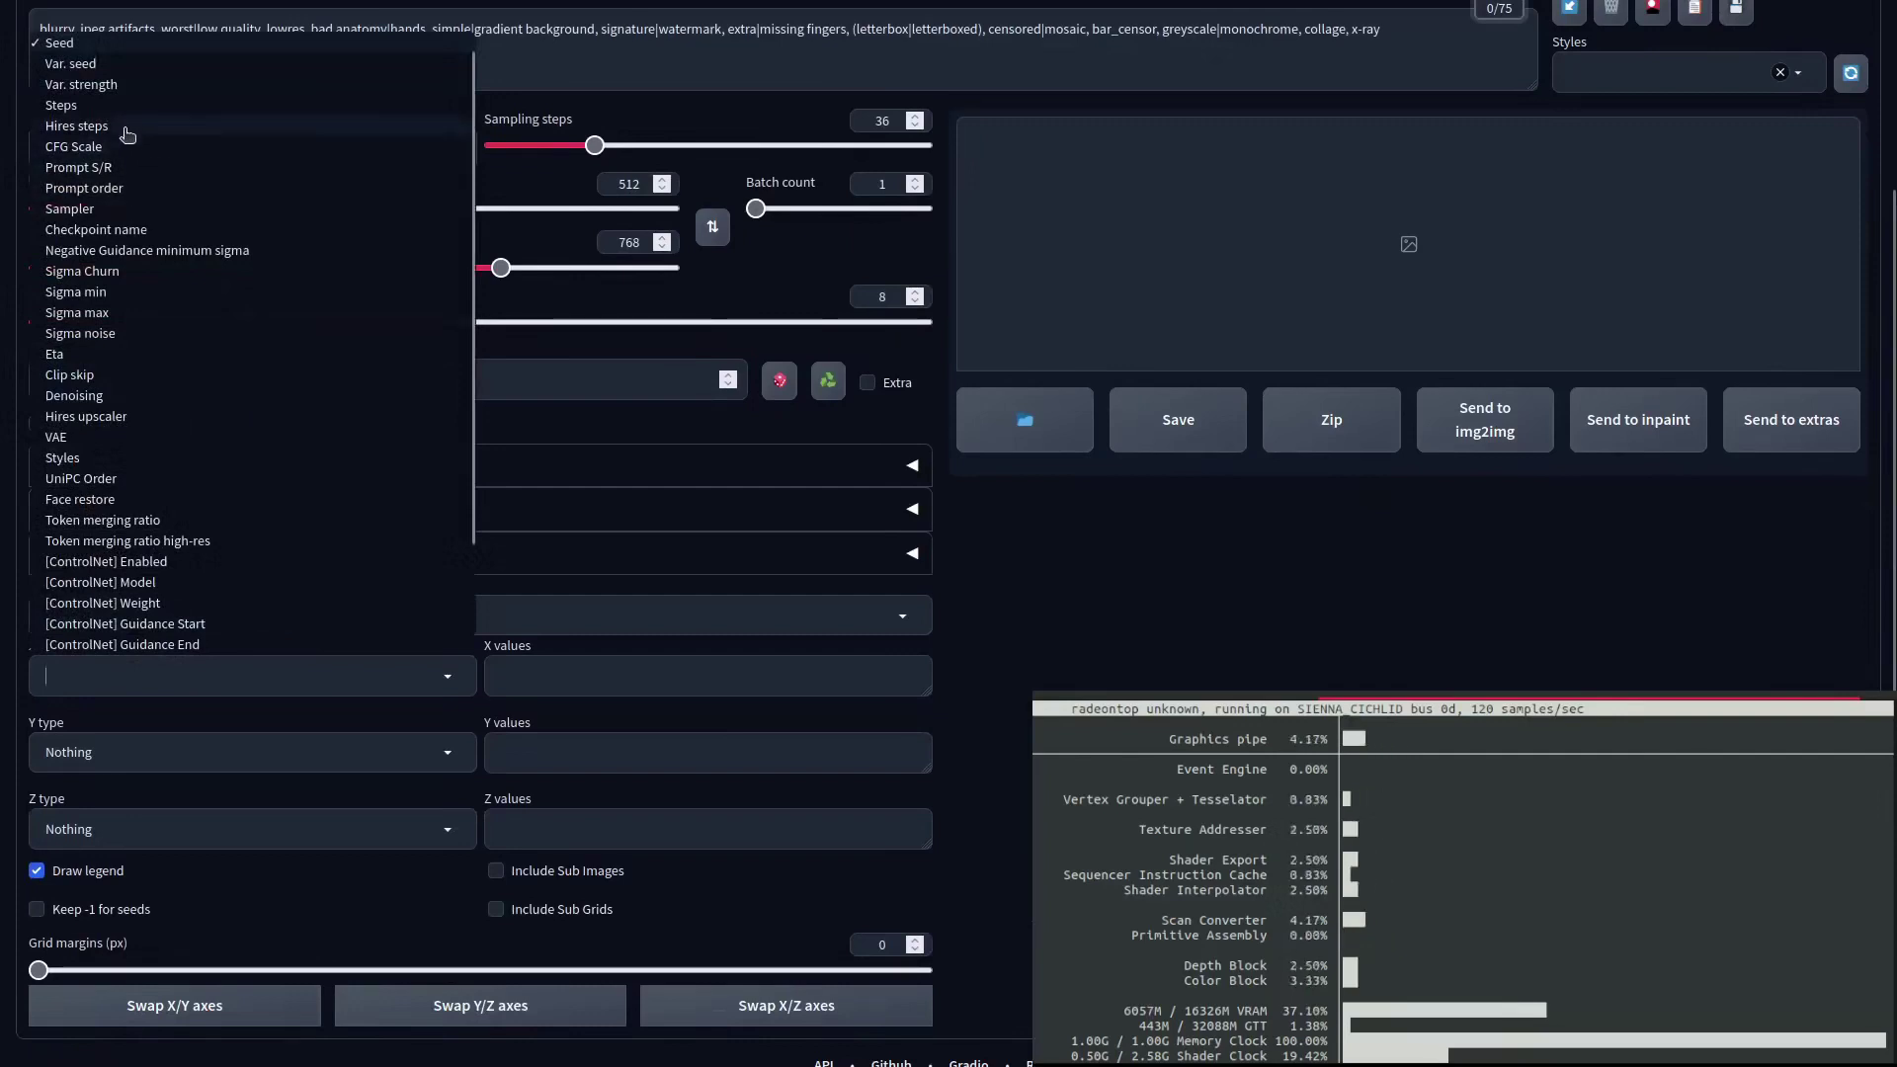
pyautogui.click(99, 104)
pyautogui.click(541, 682)
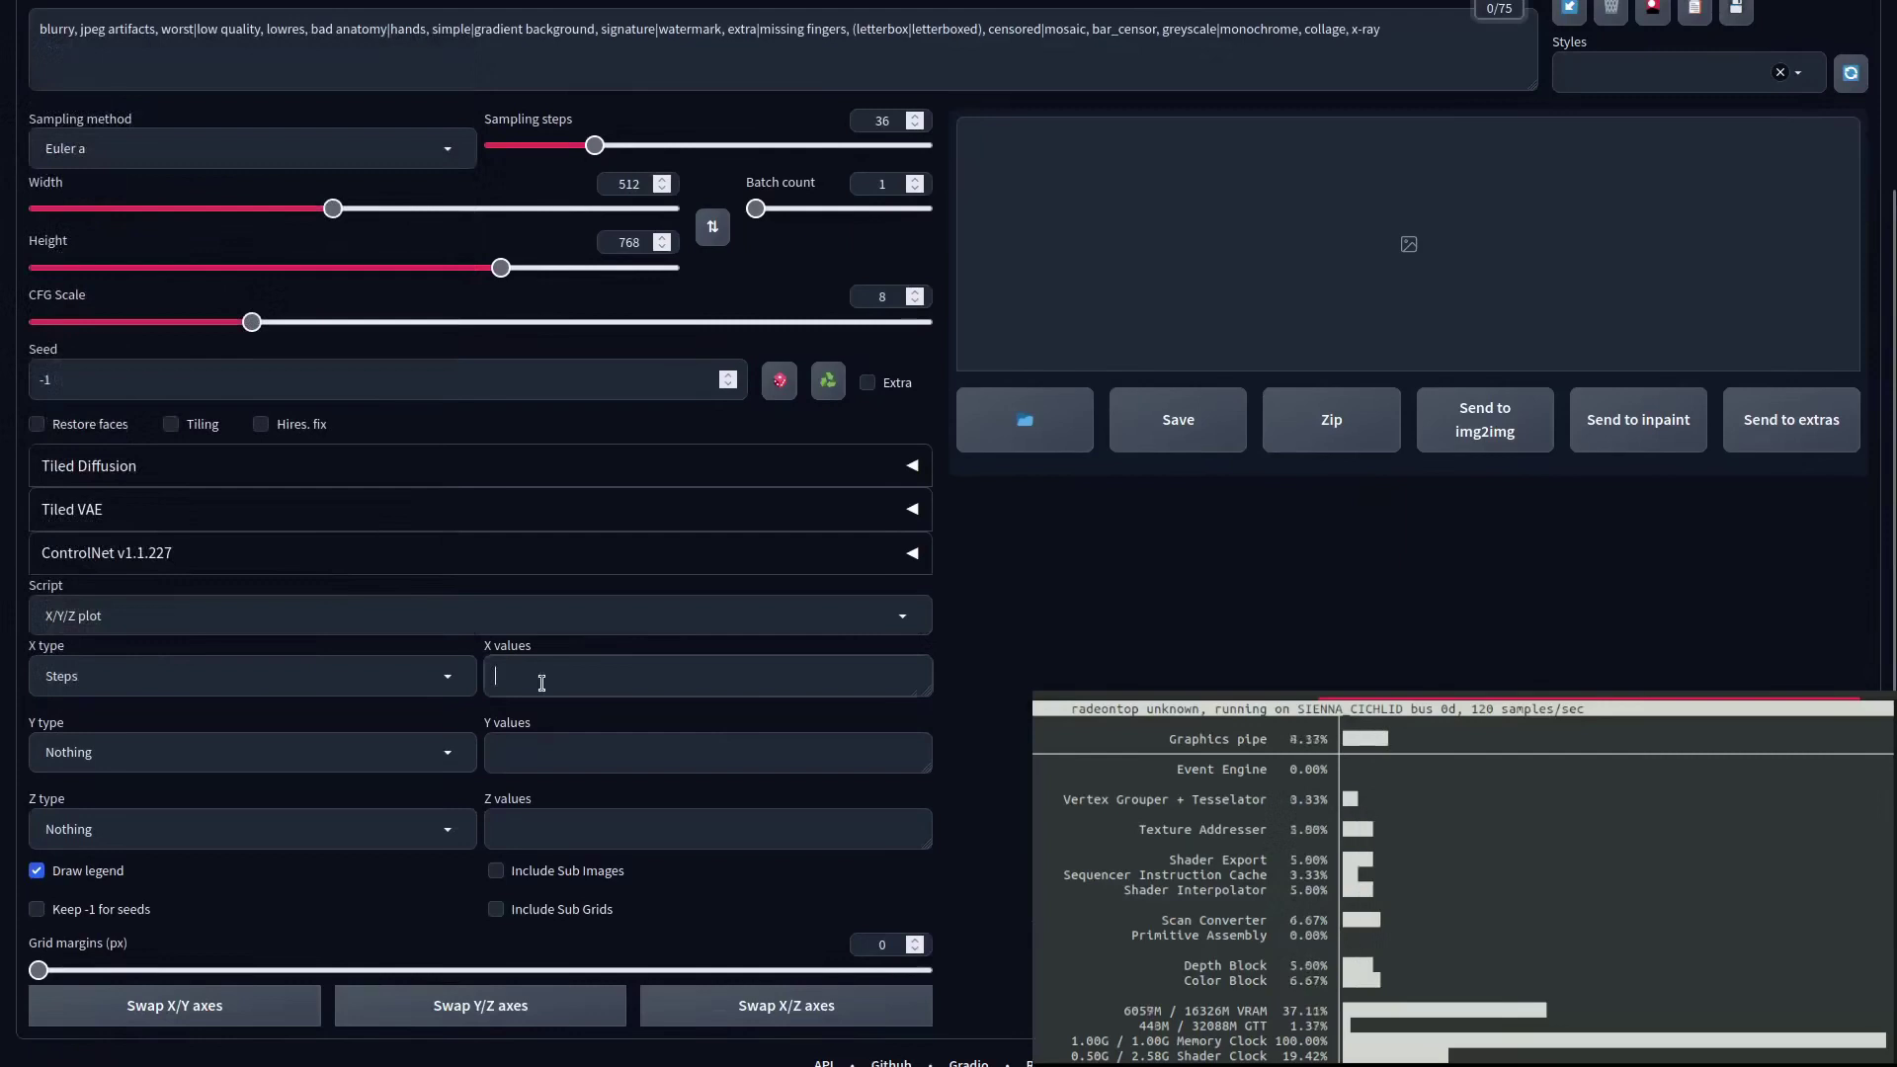
pyautogui.write('20, 30, 40')
# - Set the plot's Y axis to CFG Scale with the values 6, 8, 10
pyautogui.click(247, 752)
pyautogui.click(73, 167)
pyautogui.click(707, 752)
pyautogui.write('6, 8, 10')
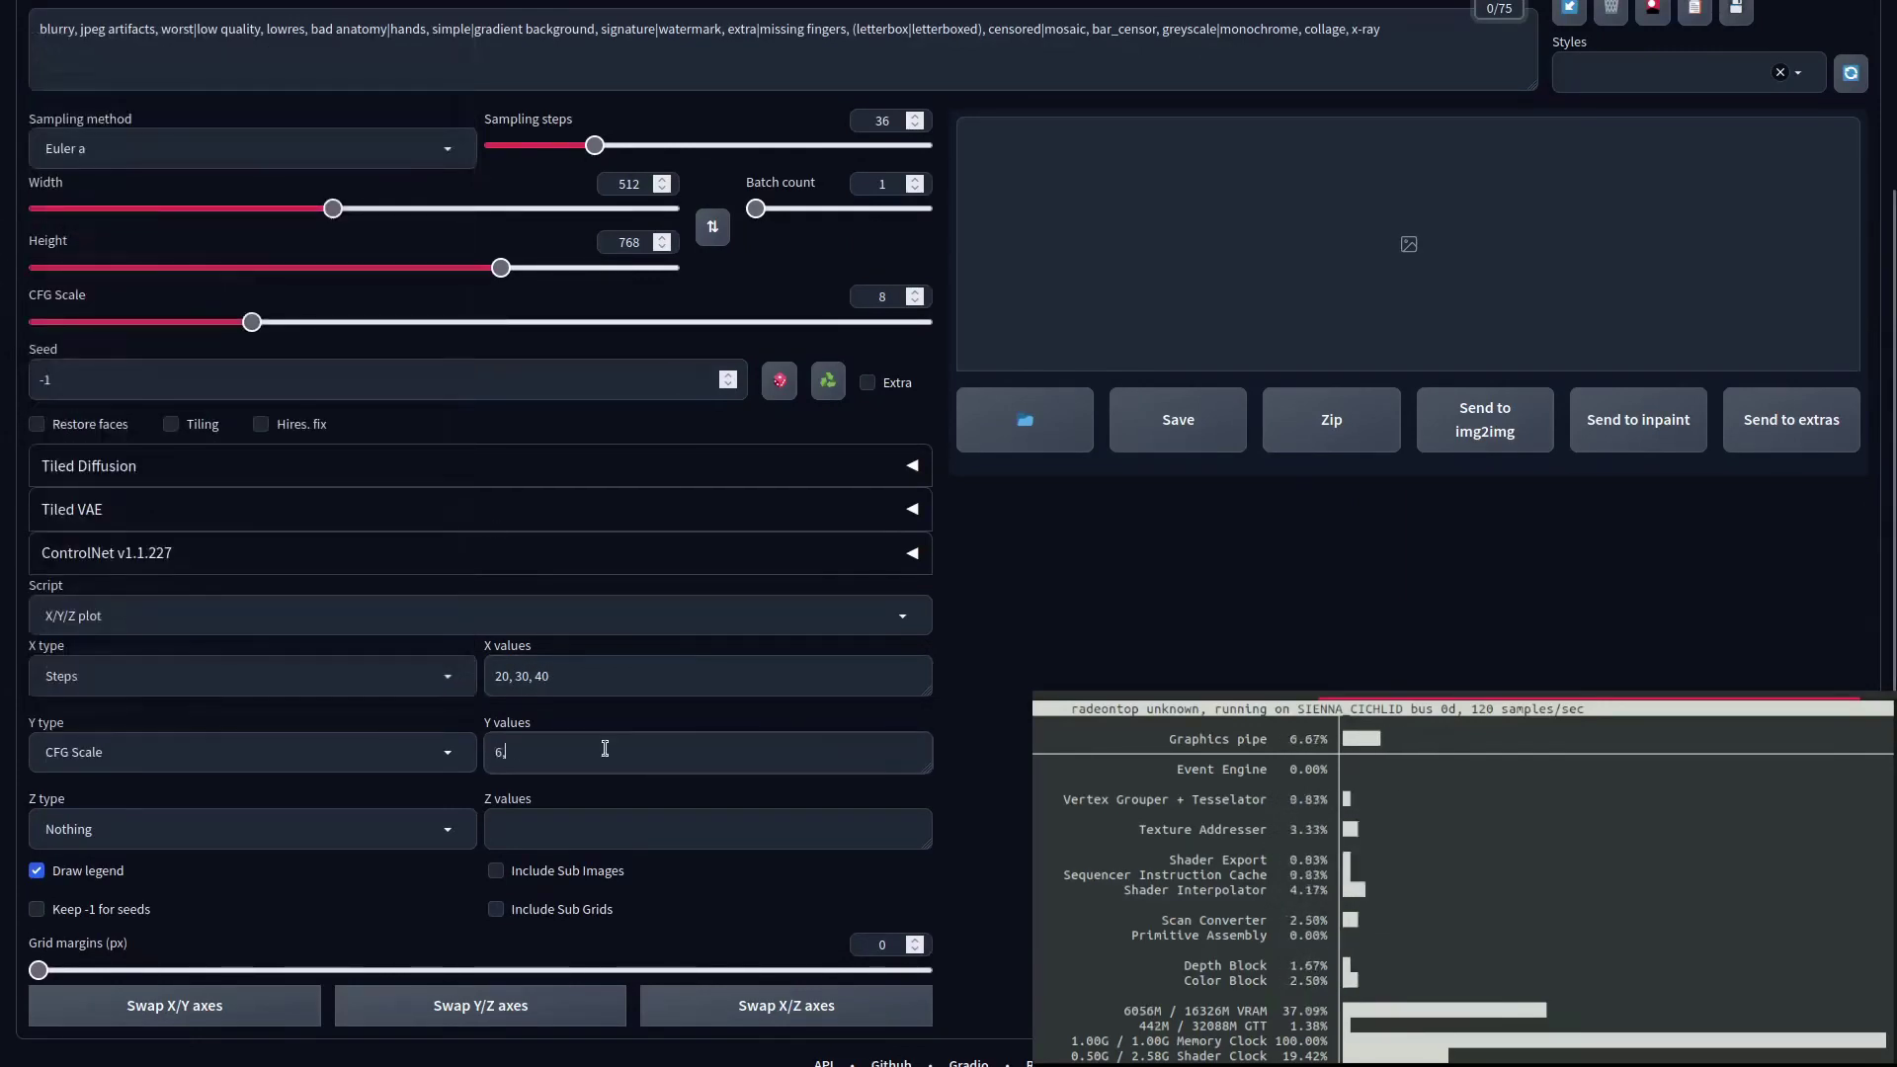
# - Enter the prompt "yuki nagato" and generate the Steps versus CFG Scale comparison grid
pyautogui.scroll(3, 708, 751)
pyautogui.click(326, 178)
pyautogui.write('yuki nagato')
pyautogui.press('Escape')
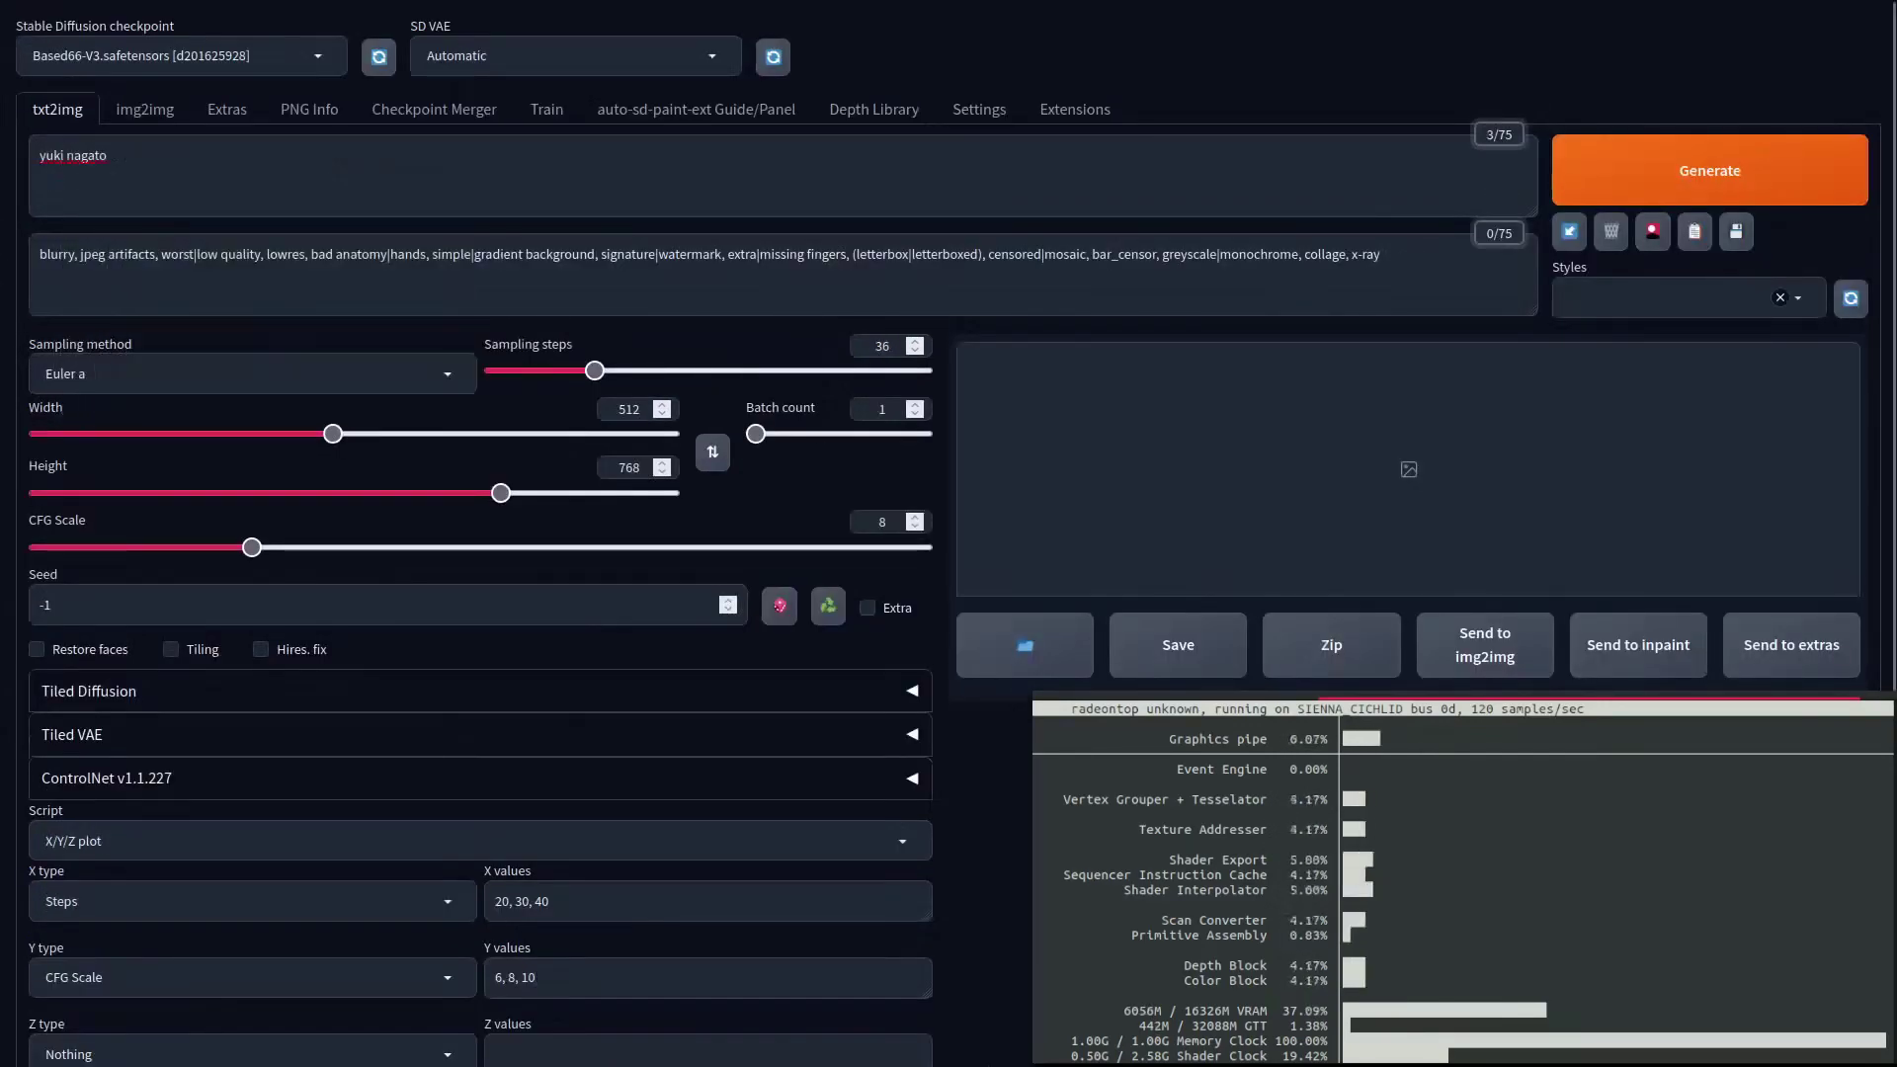
pyautogui.hotkey('ctrl', 'Return')
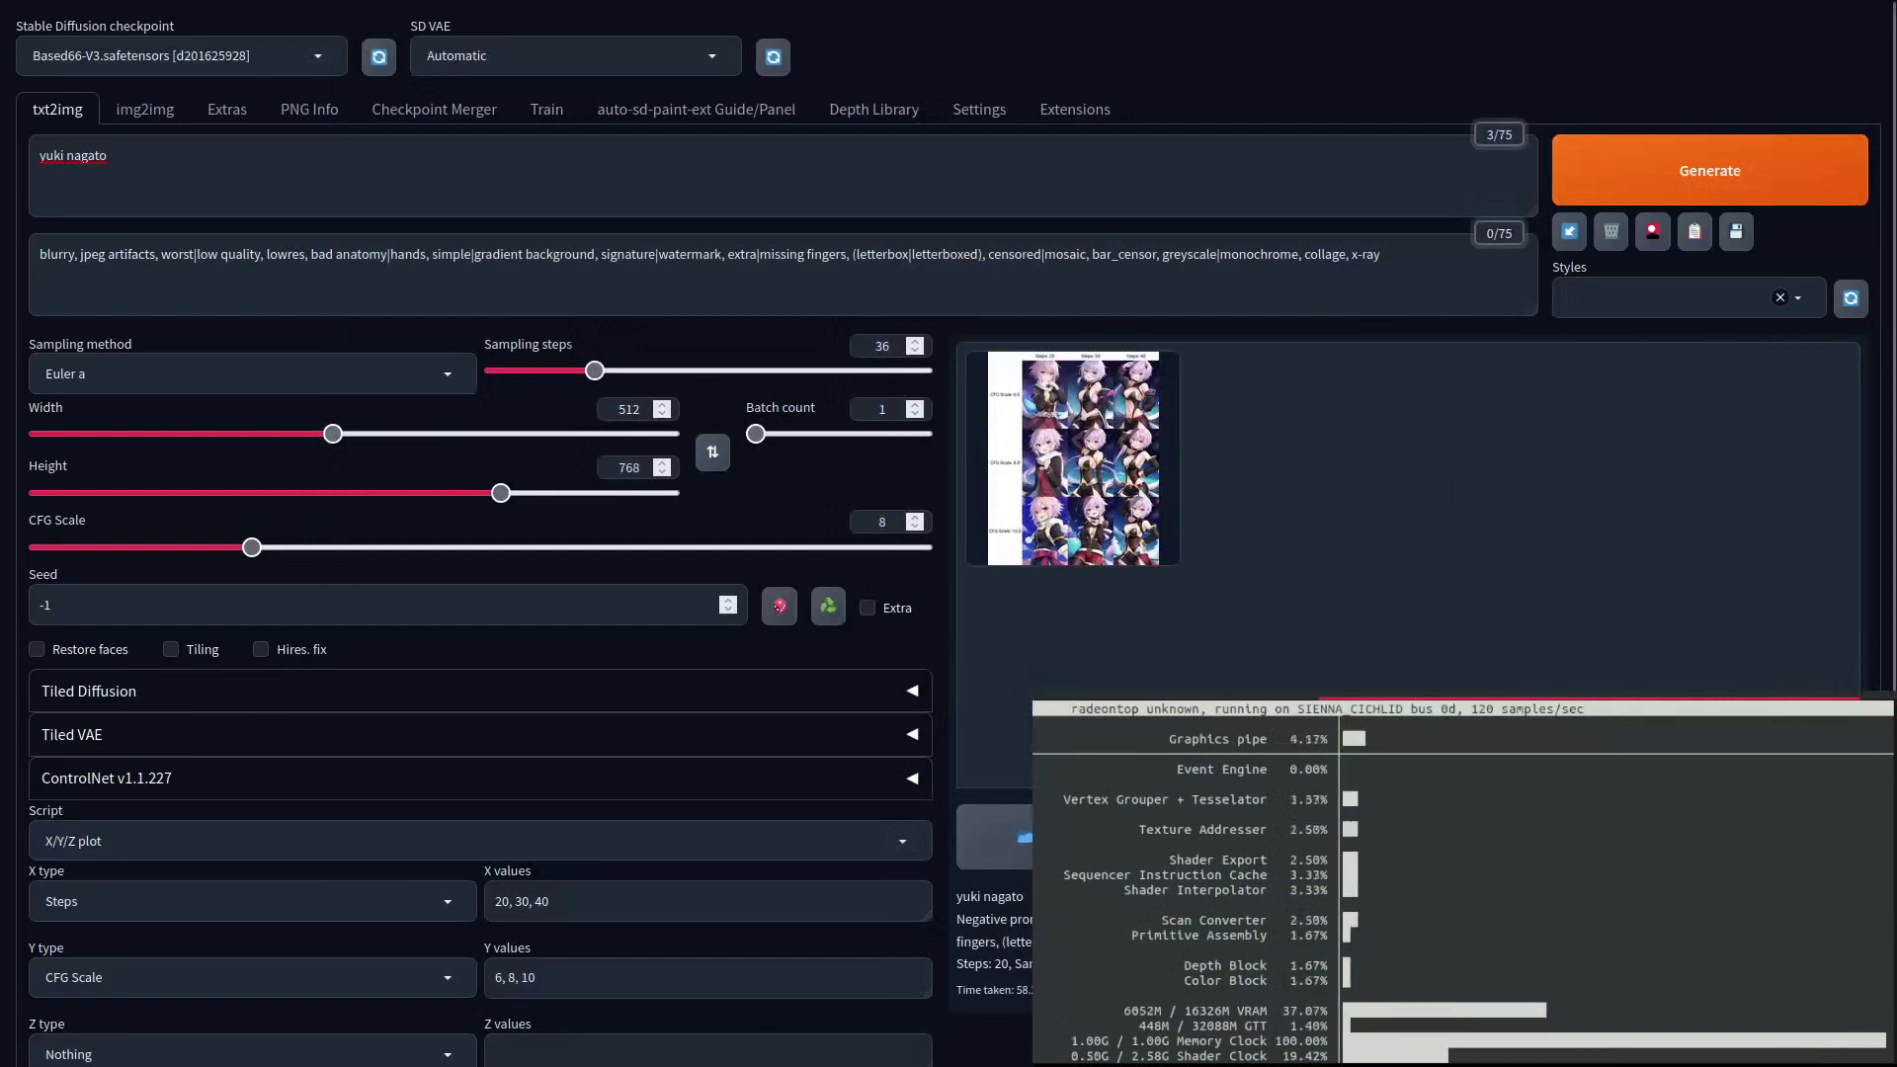
# - Append a descriptive tag to the prompt and generate a Prompt S/R plot comparing it with muscular, including prompt-editing variants switching at 0.5
pyautogui.click(1028, 155)
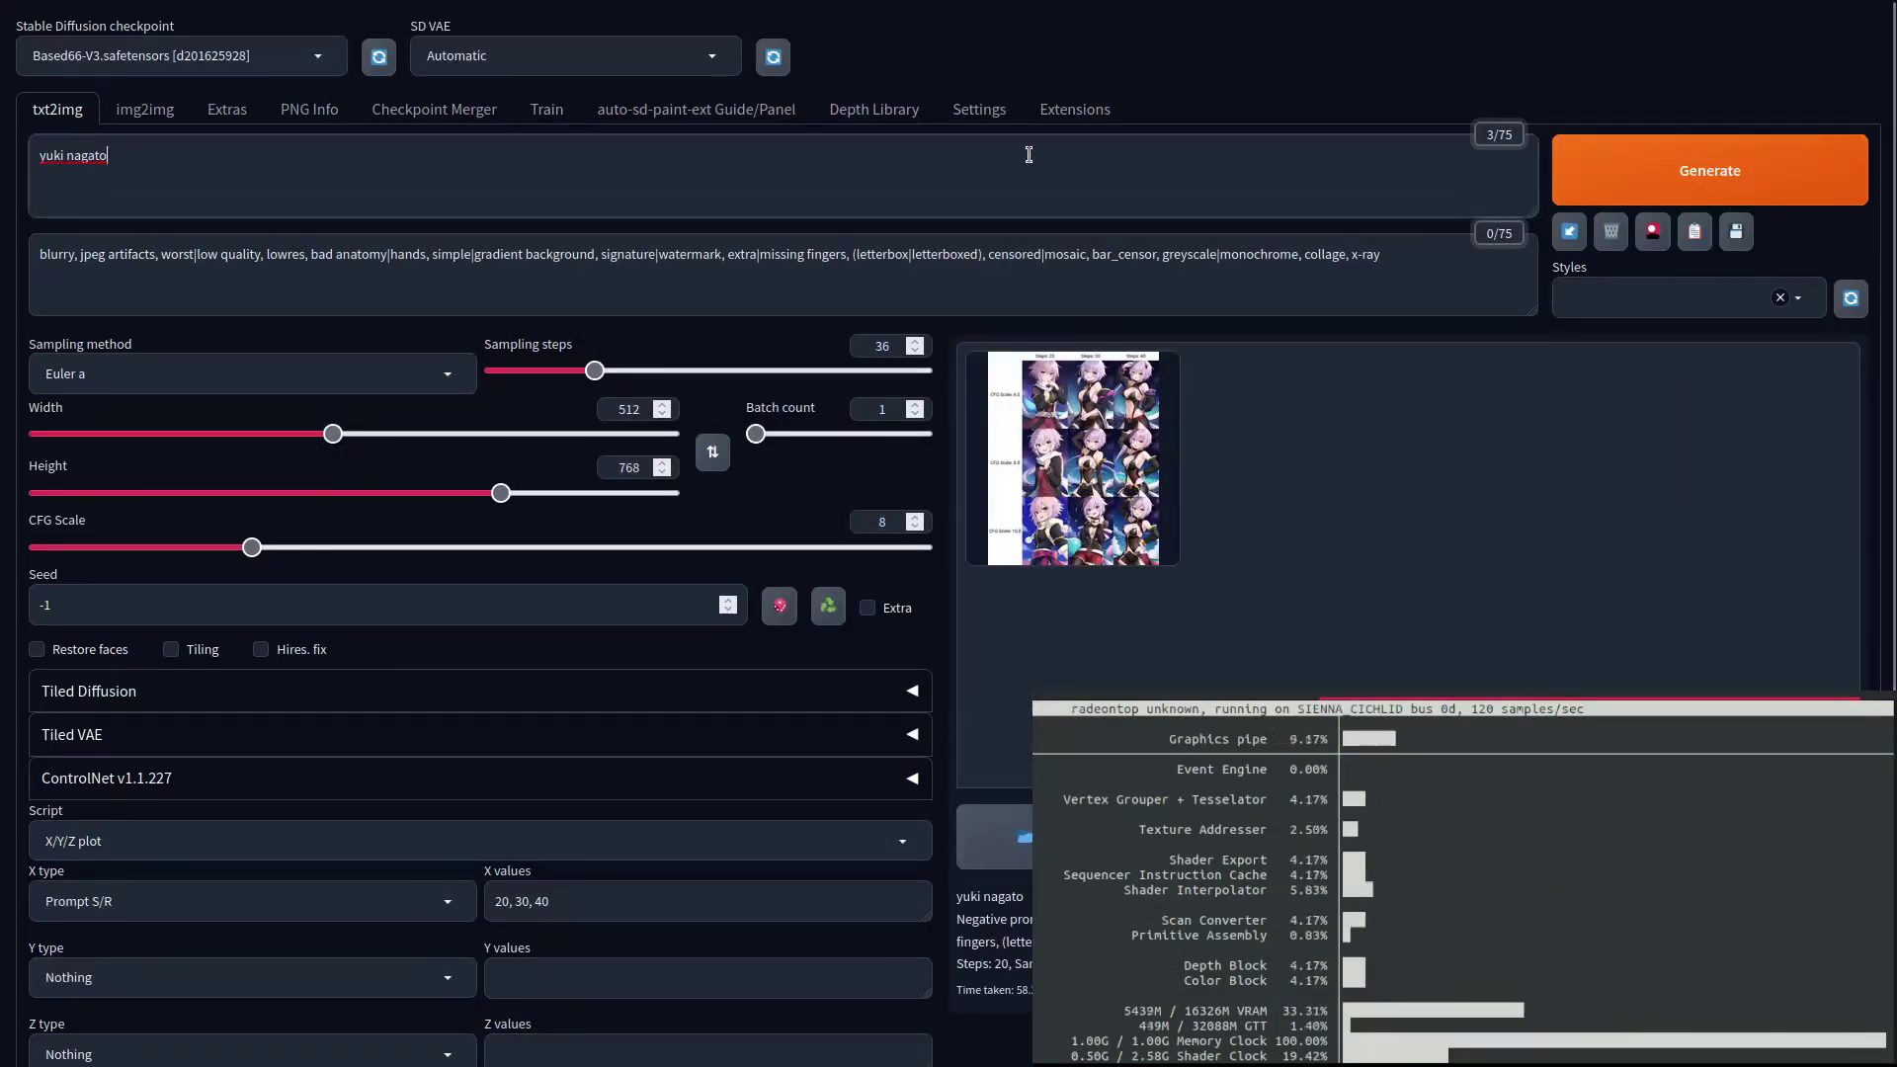
pyautogui.write(',')
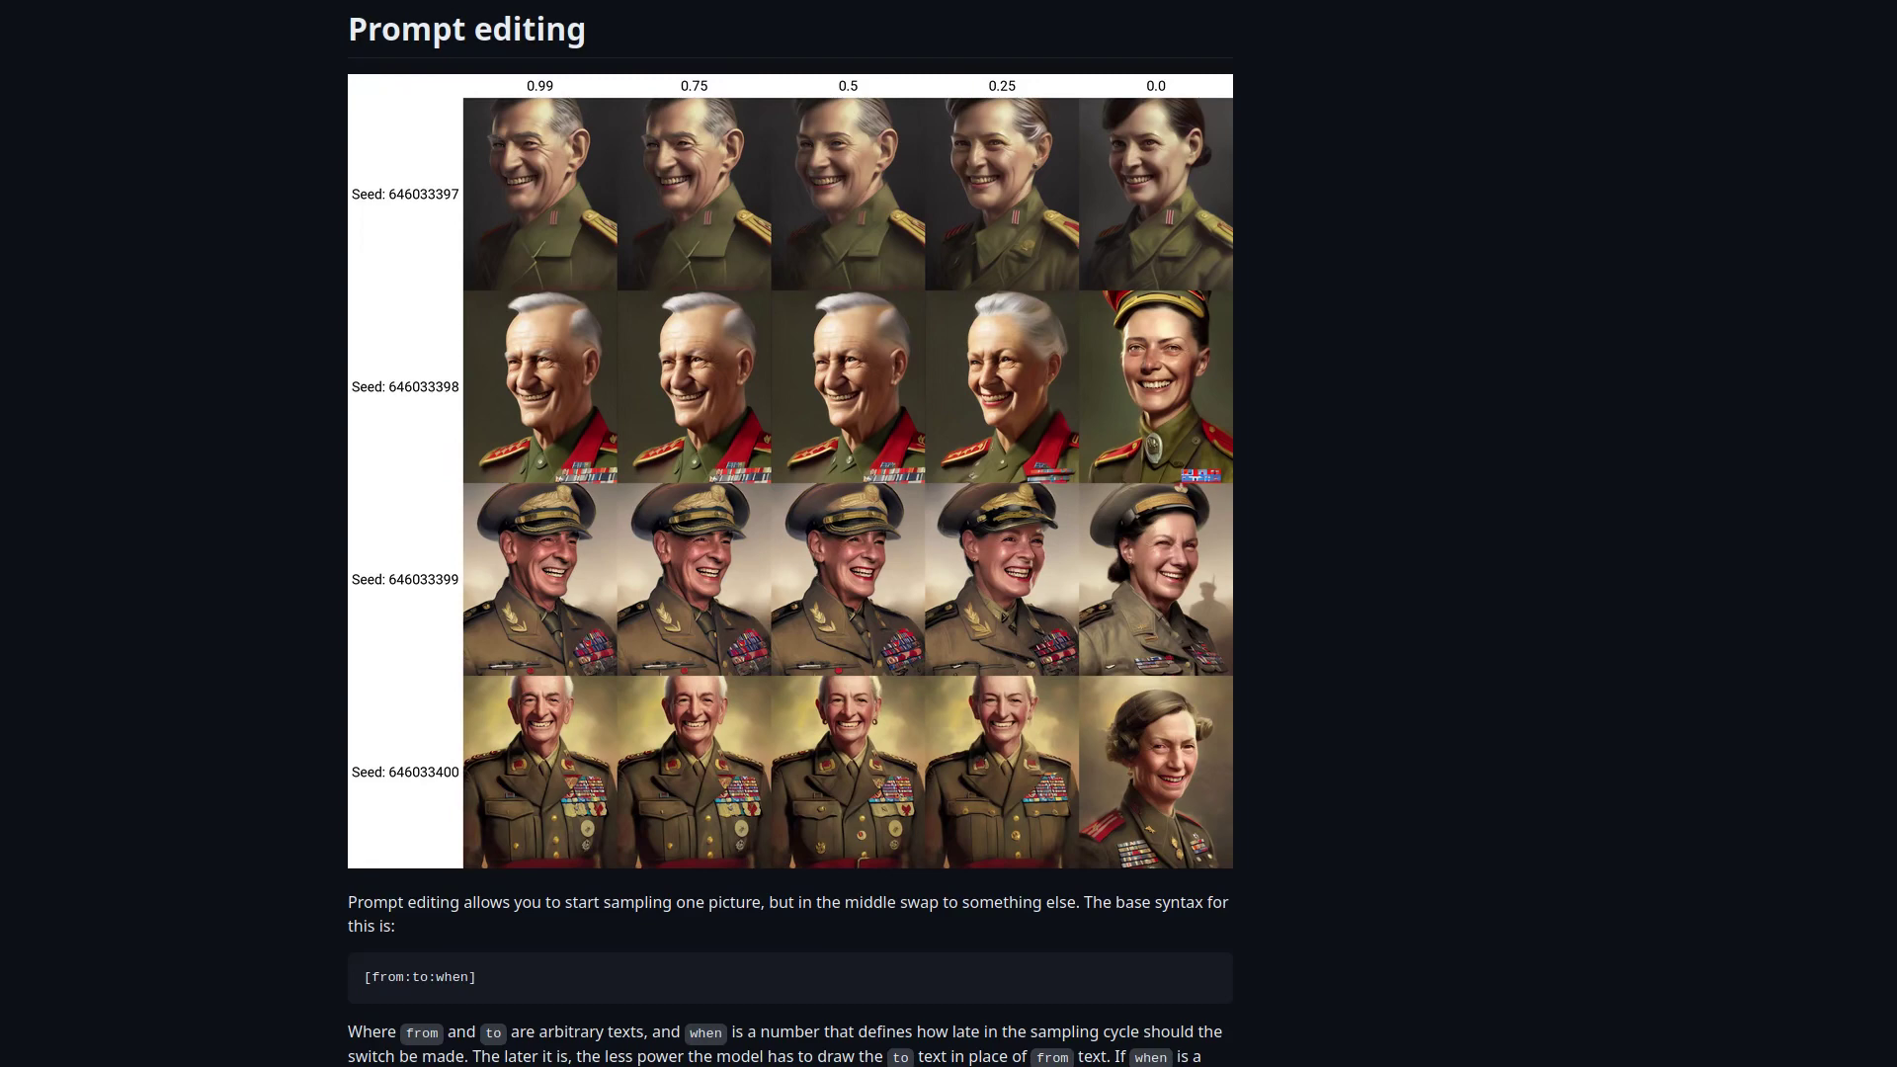
pyautogui.scroll(15, 791, 533)
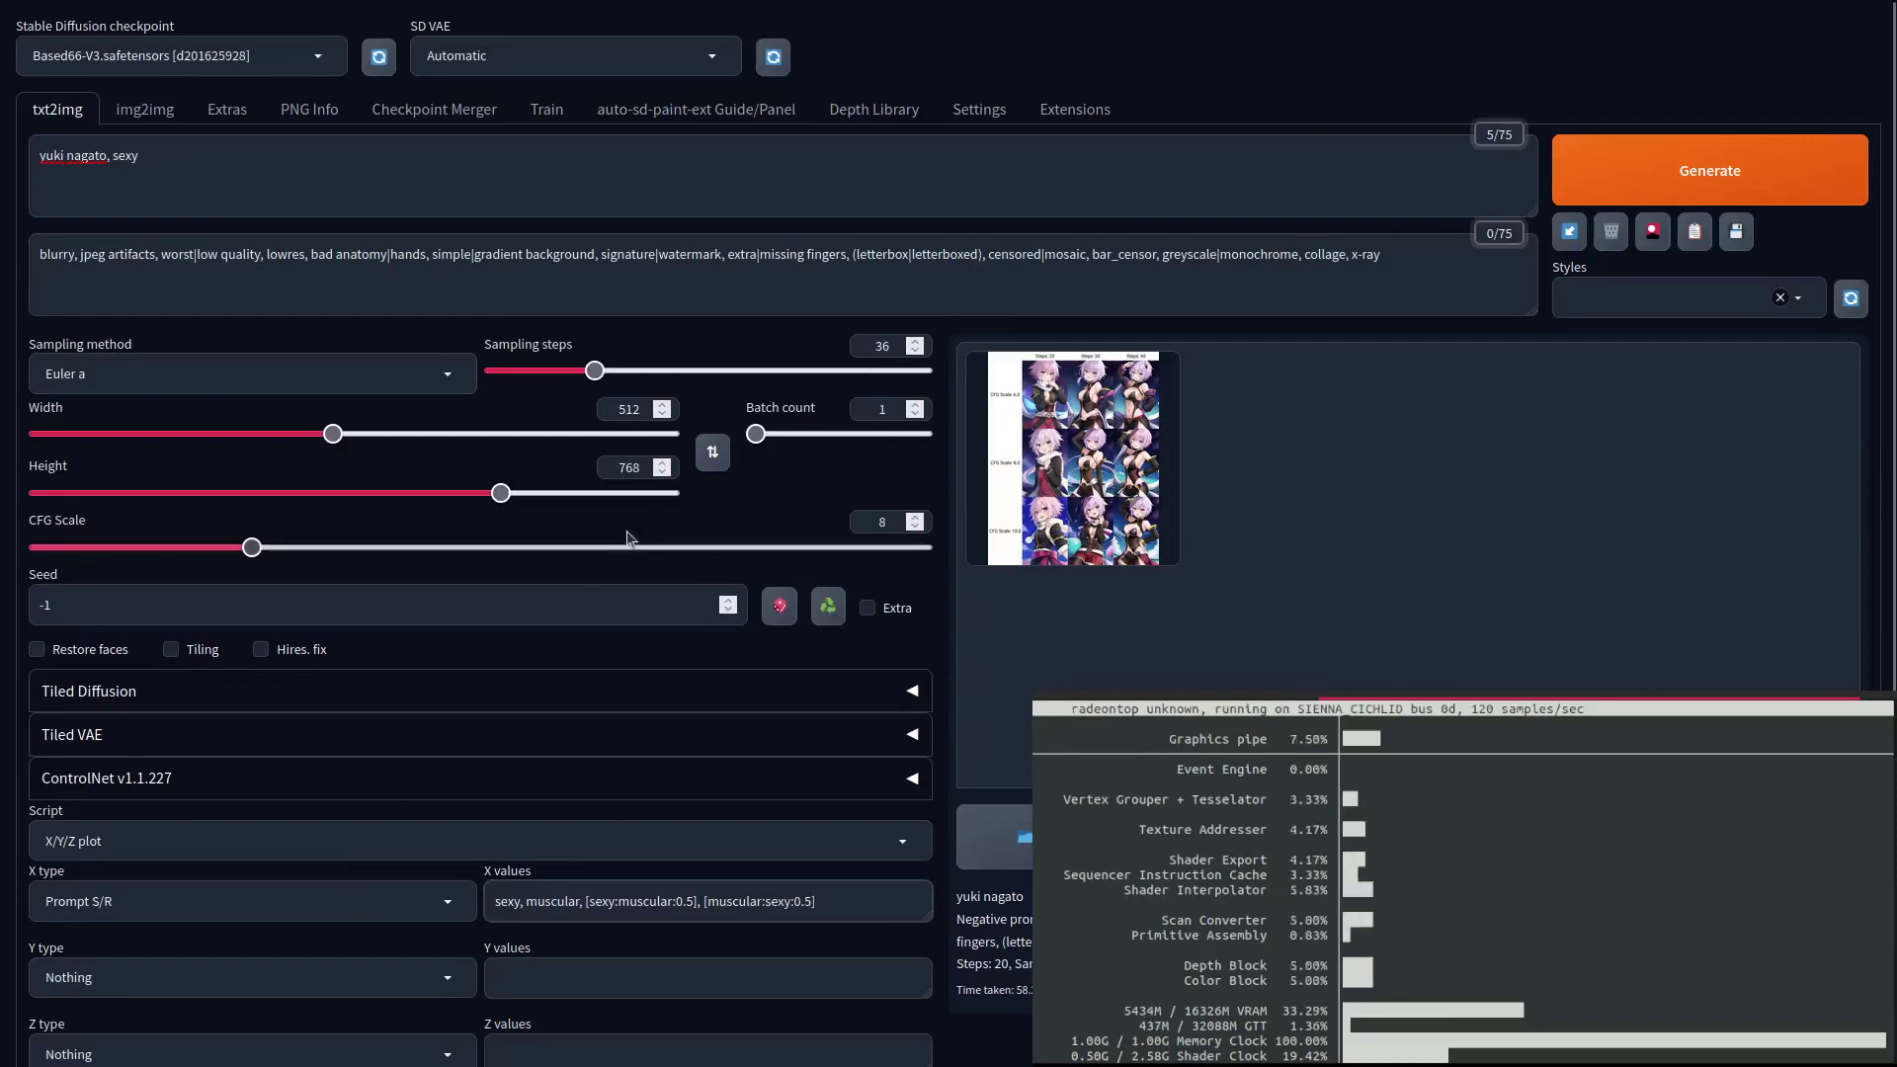
pyautogui.click(1593, 181)
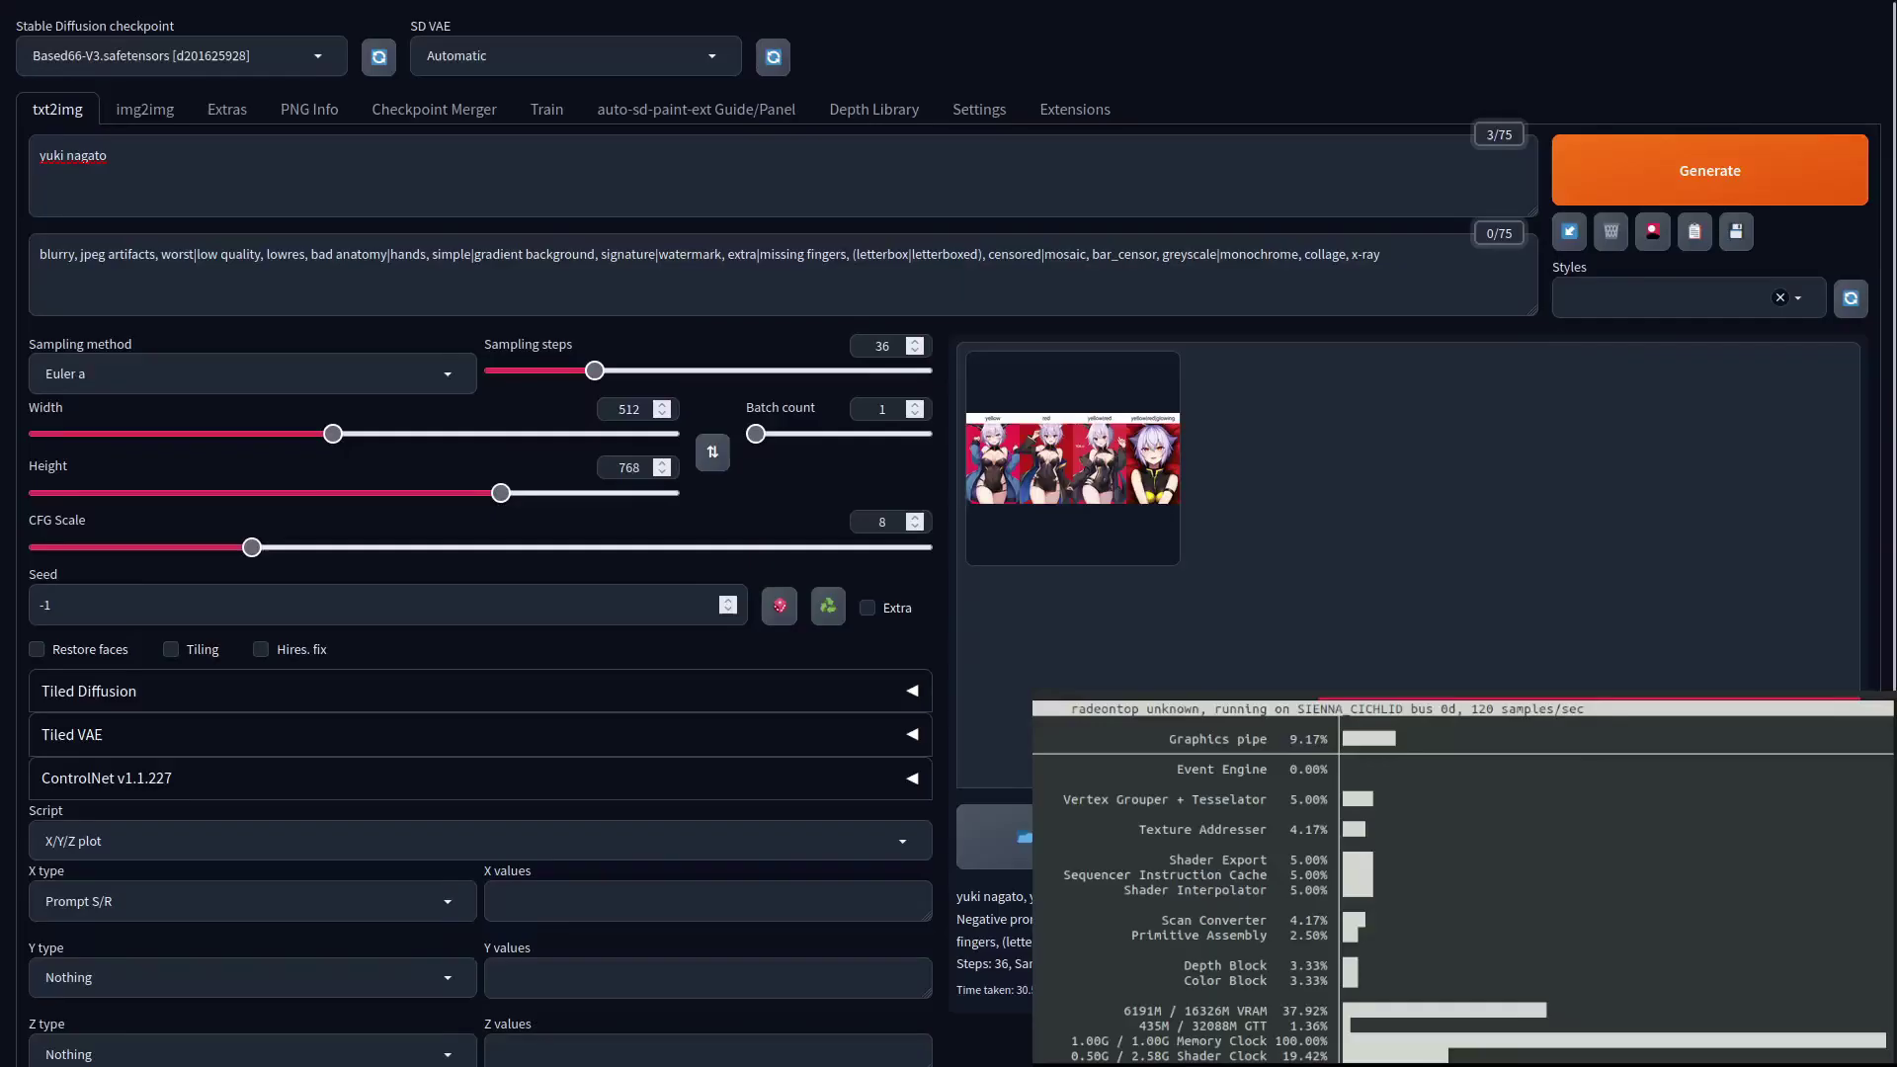
# - Append ", closeup, yellow eyes" to the prompt and generate a Prompt S/R plot with X values "yellow, red, yellow|red, yellow|red|glowing"
pyautogui.click(126, 161)
pyautogui.write(', closeup, yellow eyes')
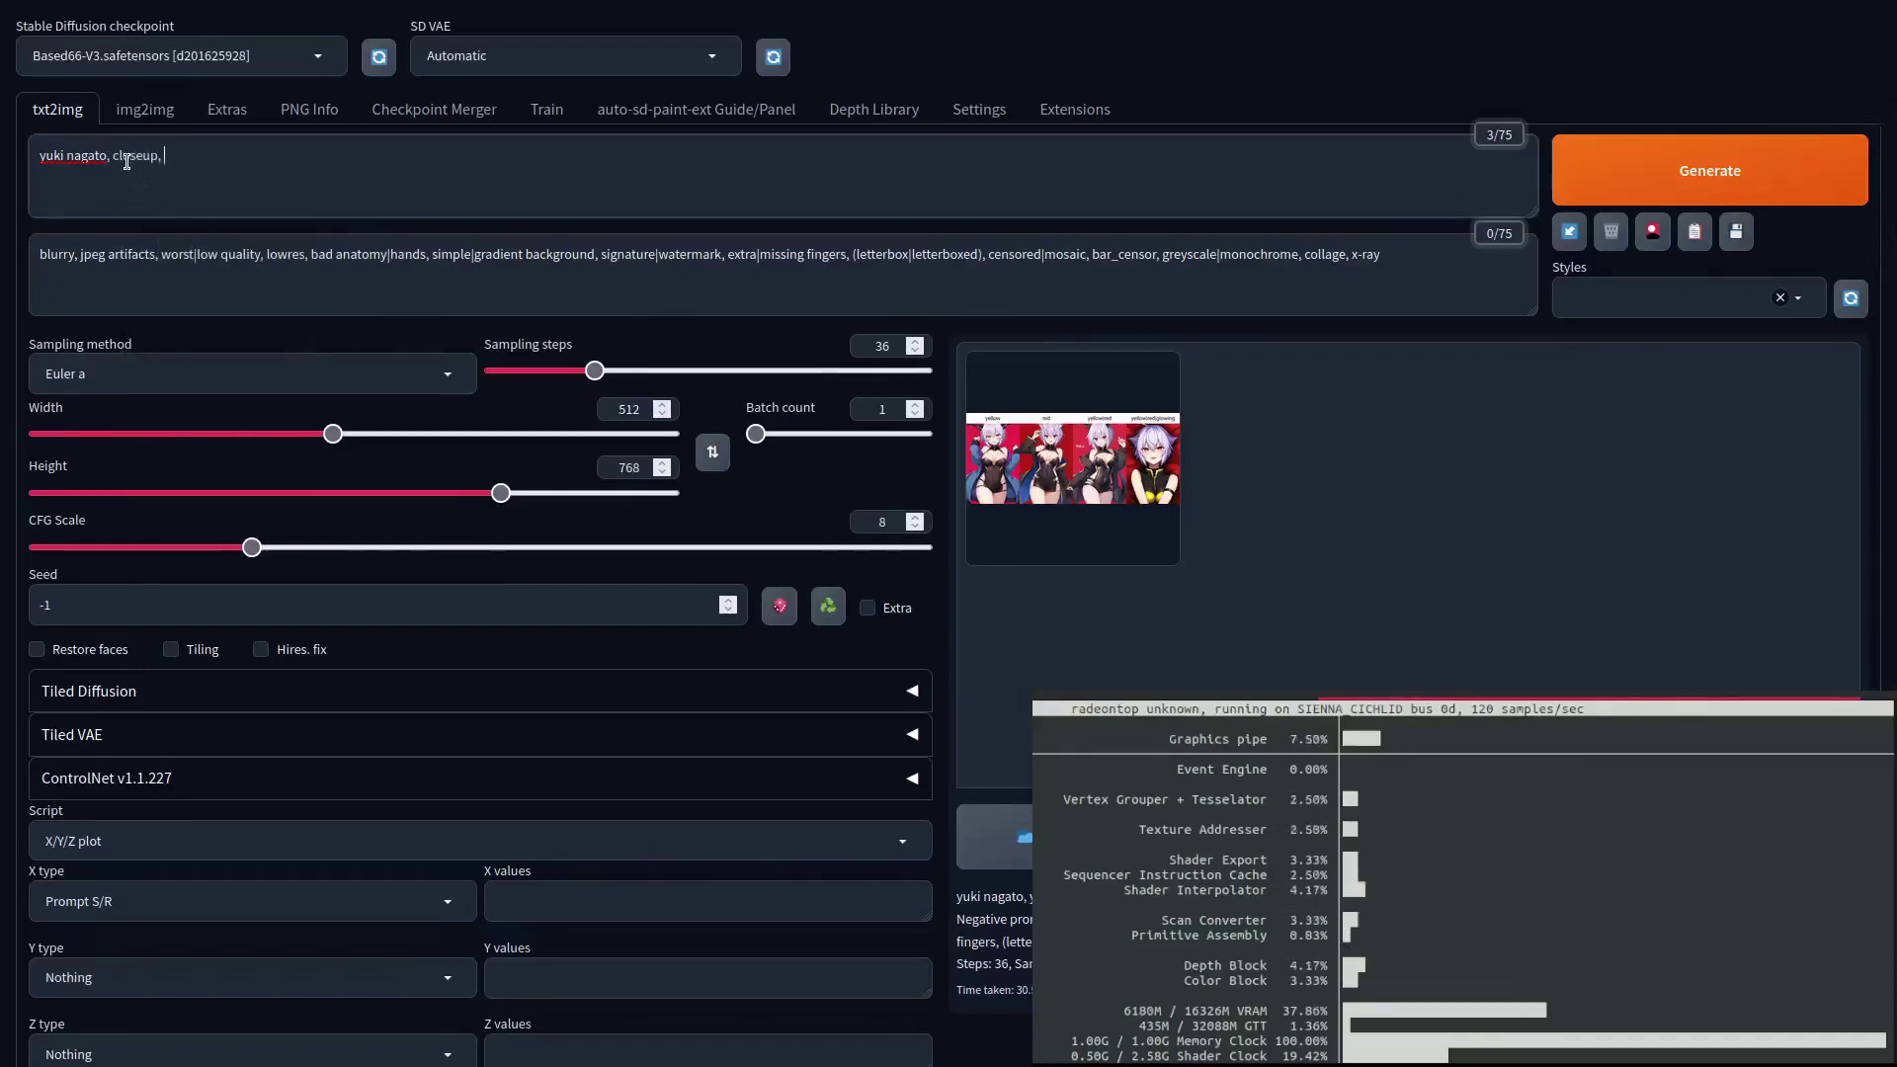
pyautogui.click(558, 902)
pyautogui.write('yellow, red, yellow|red, yellow|red|glowing')
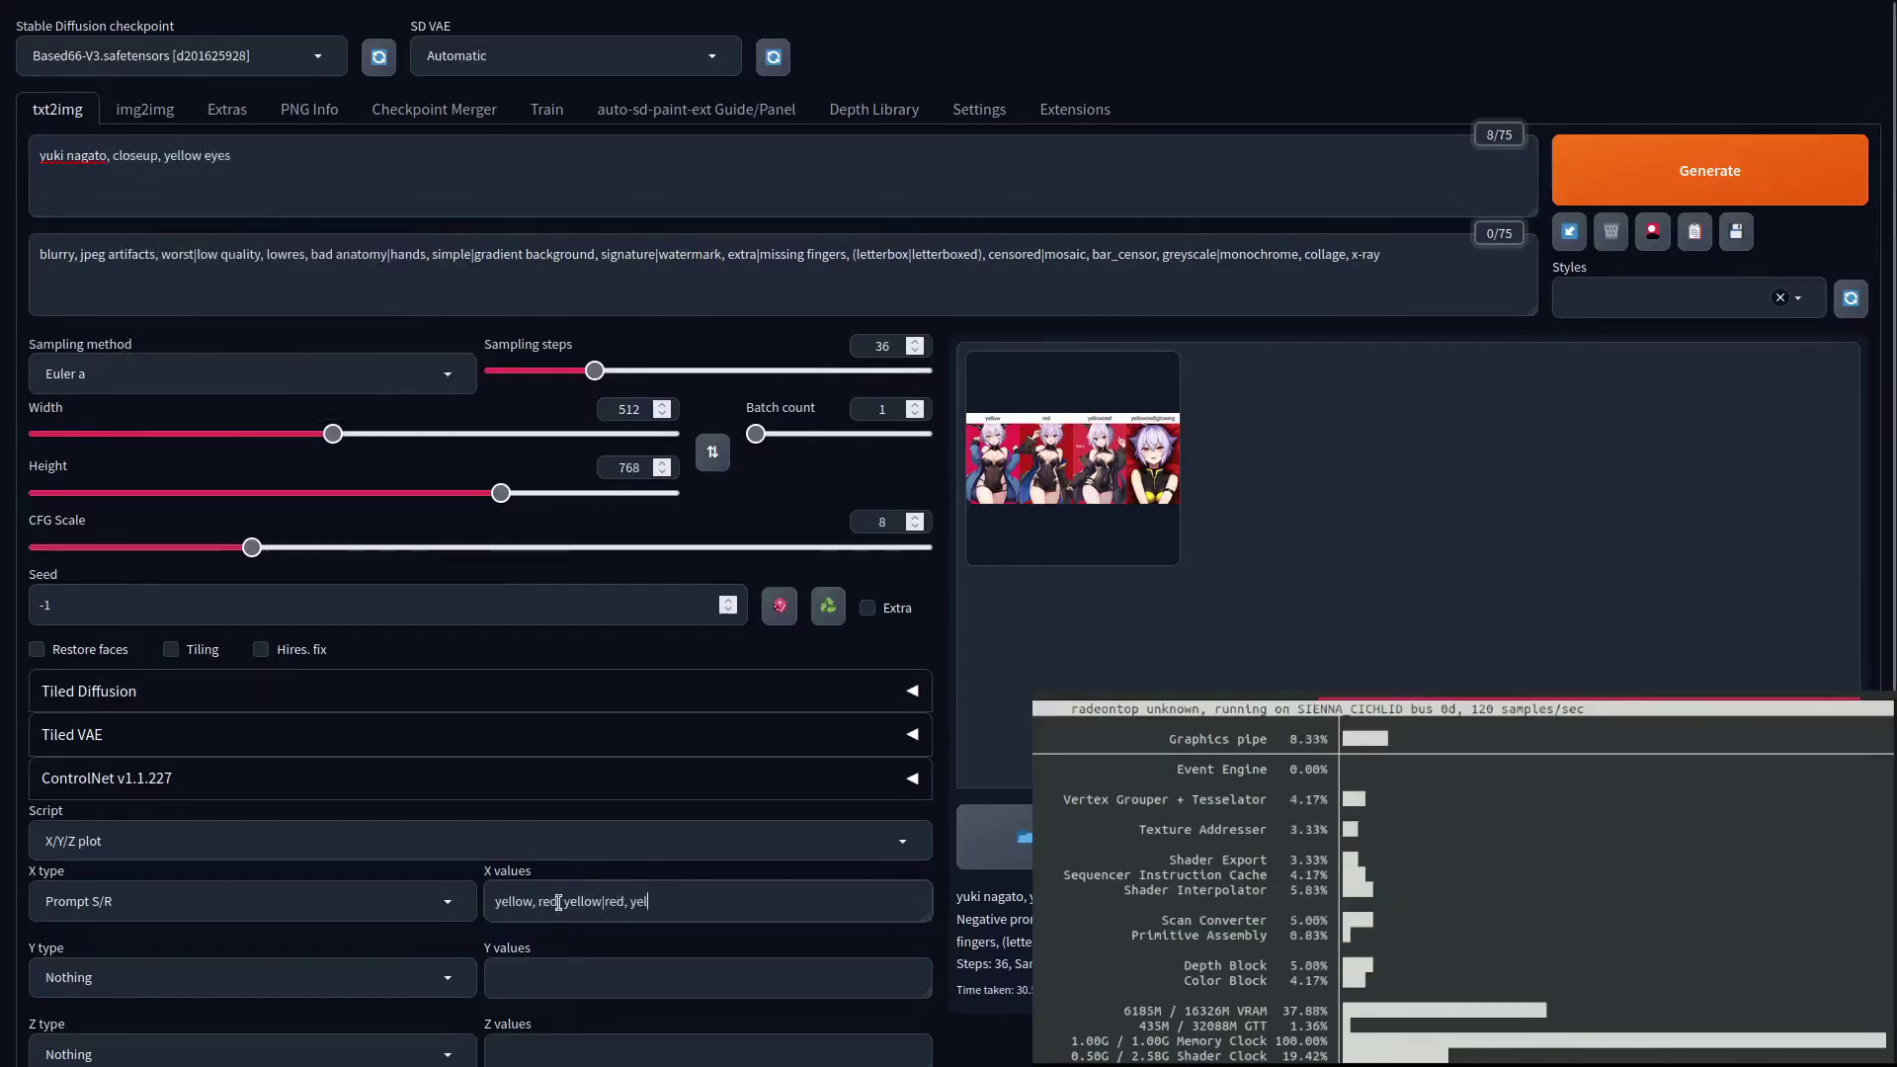
pyautogui.hotkey('ctrl', 'Return')
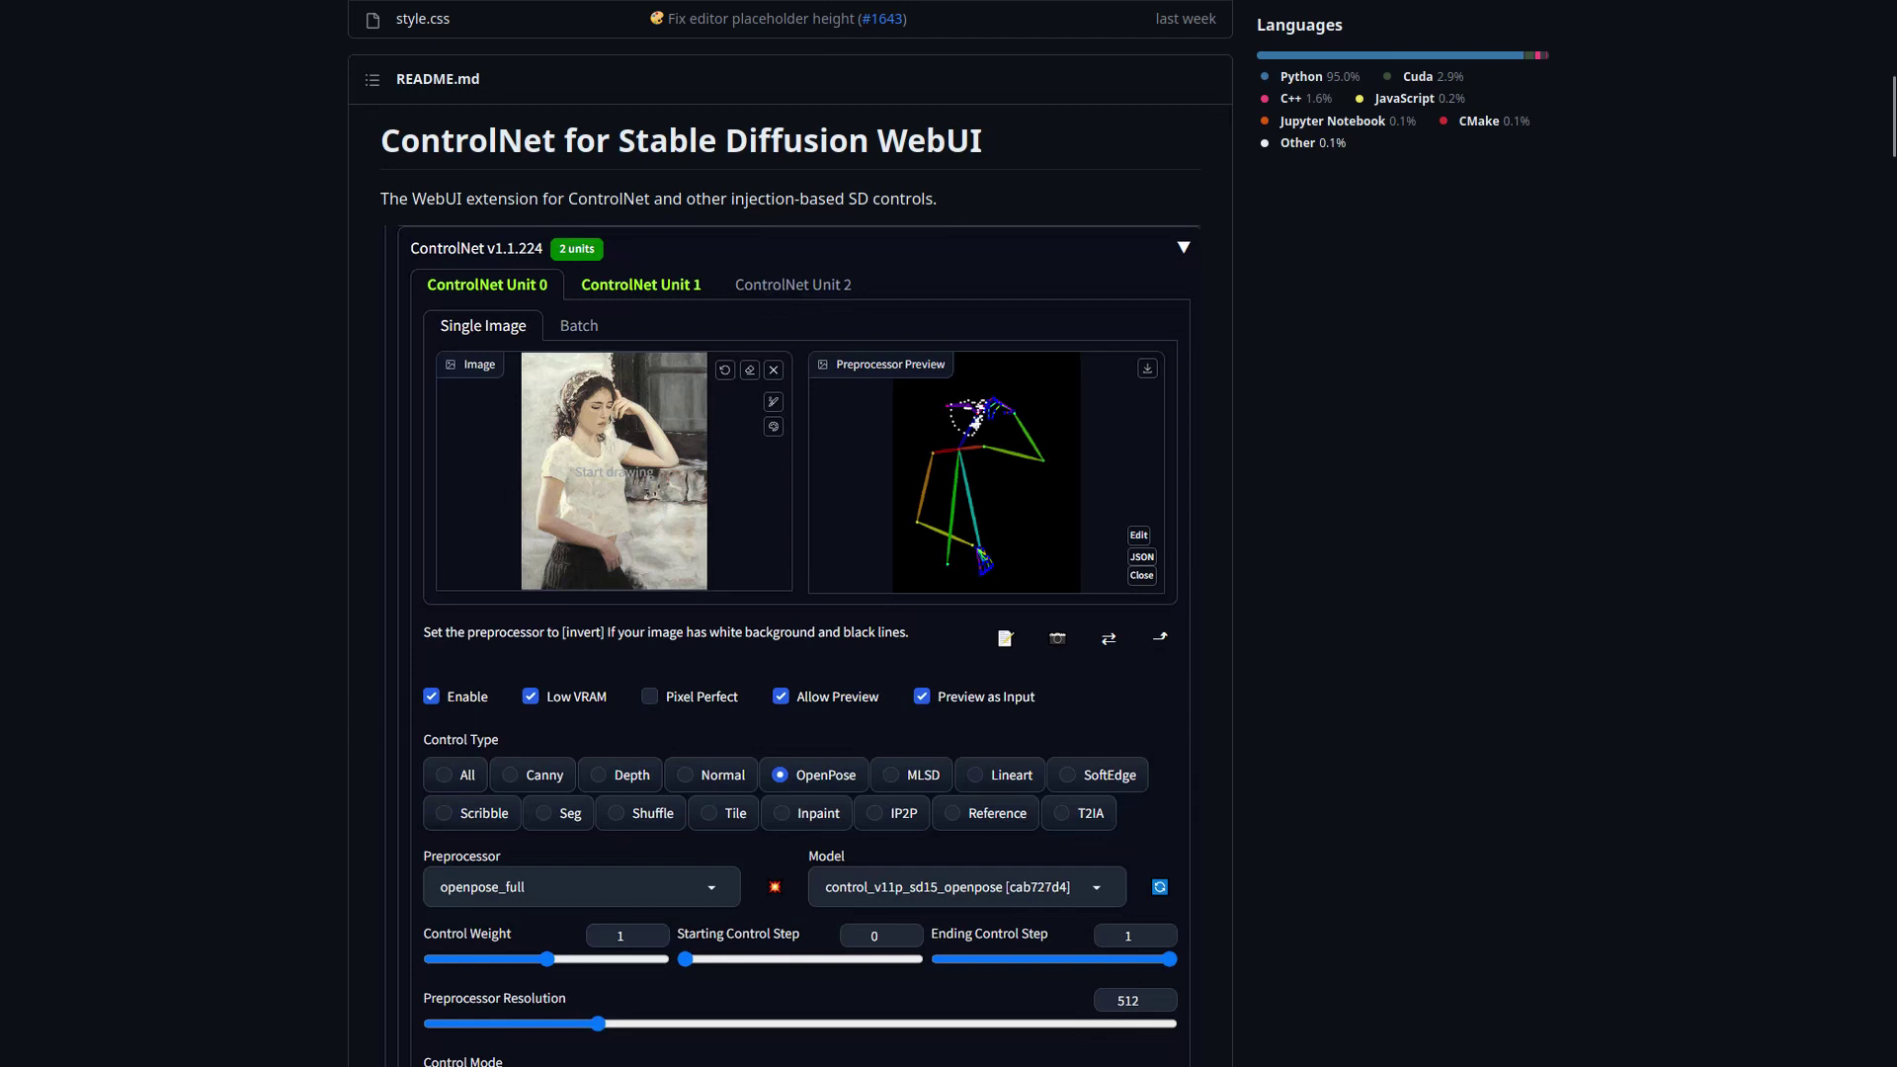
# - Expand the ControlNet settings holding the manga drawing, enable Unit 0 and set its control type to Lineart
pyautogui.scroll(-10, 790, 534)
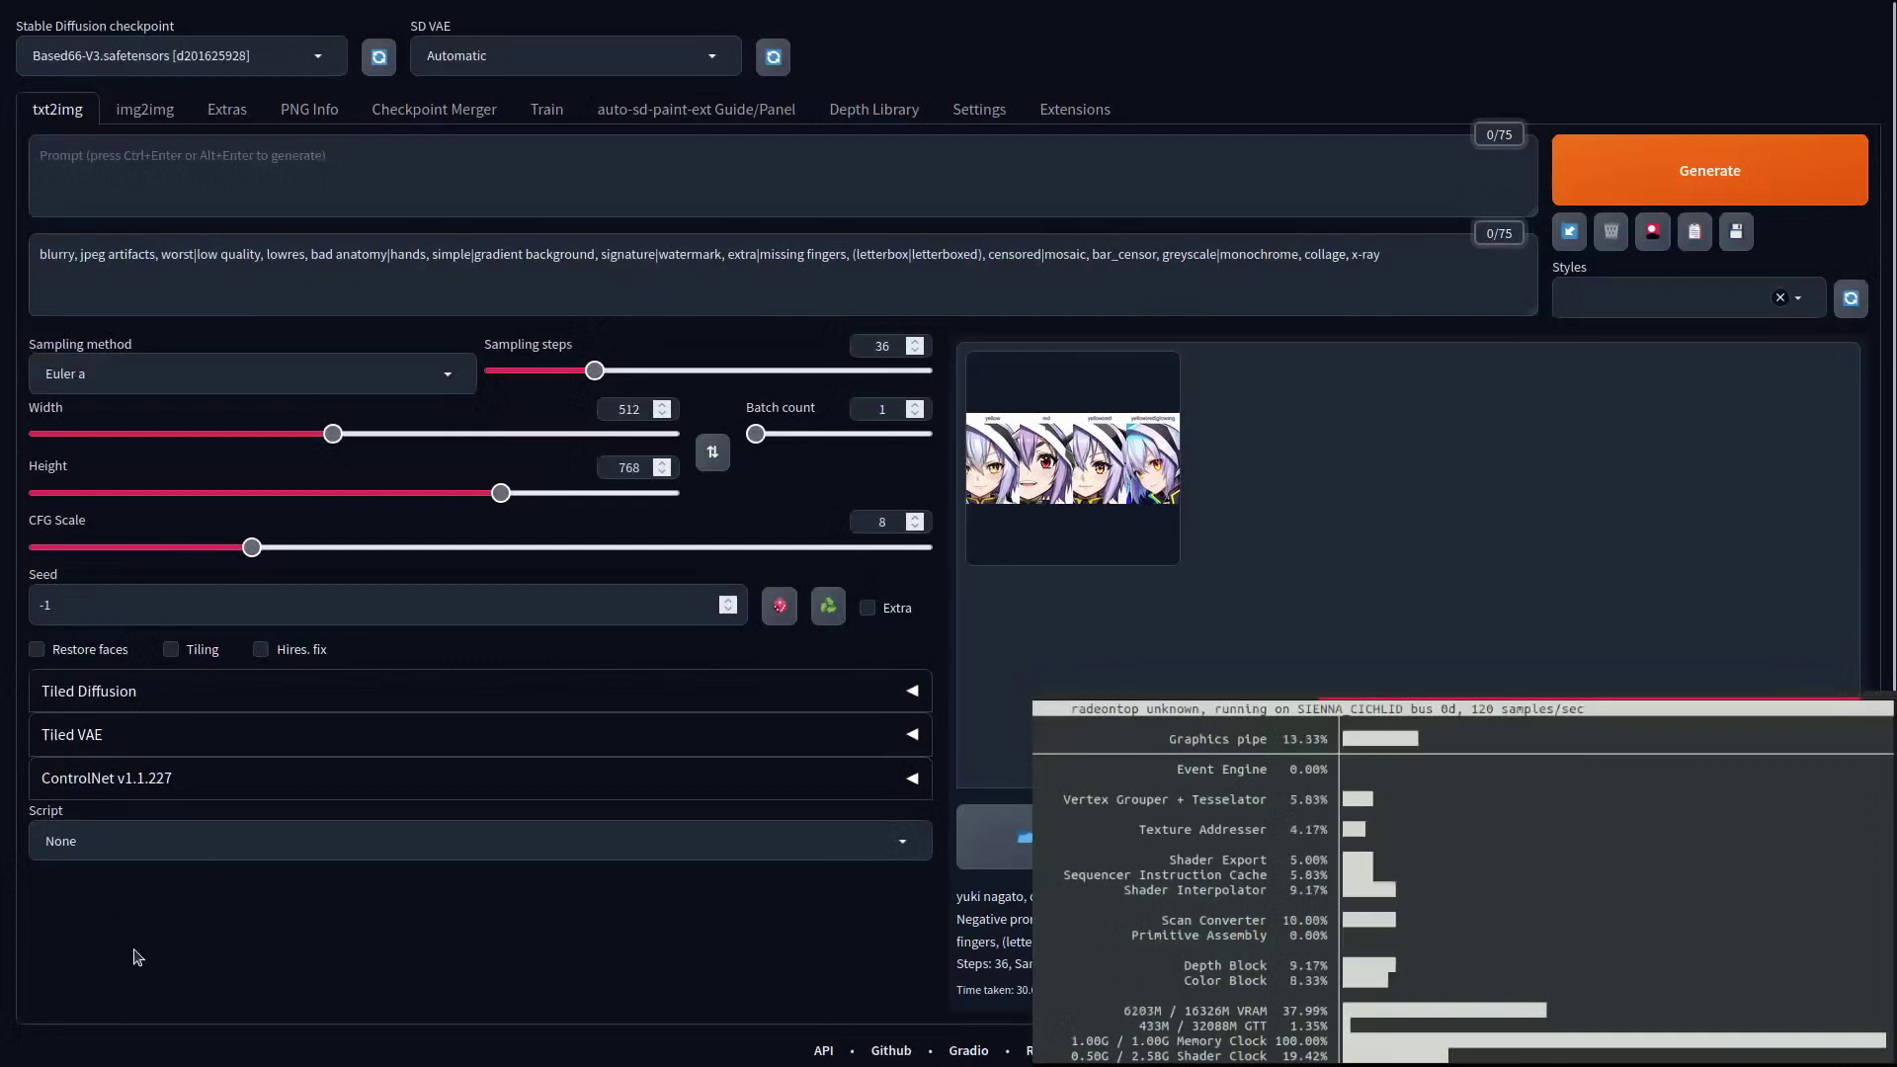
pyautogui.click(165, 783)
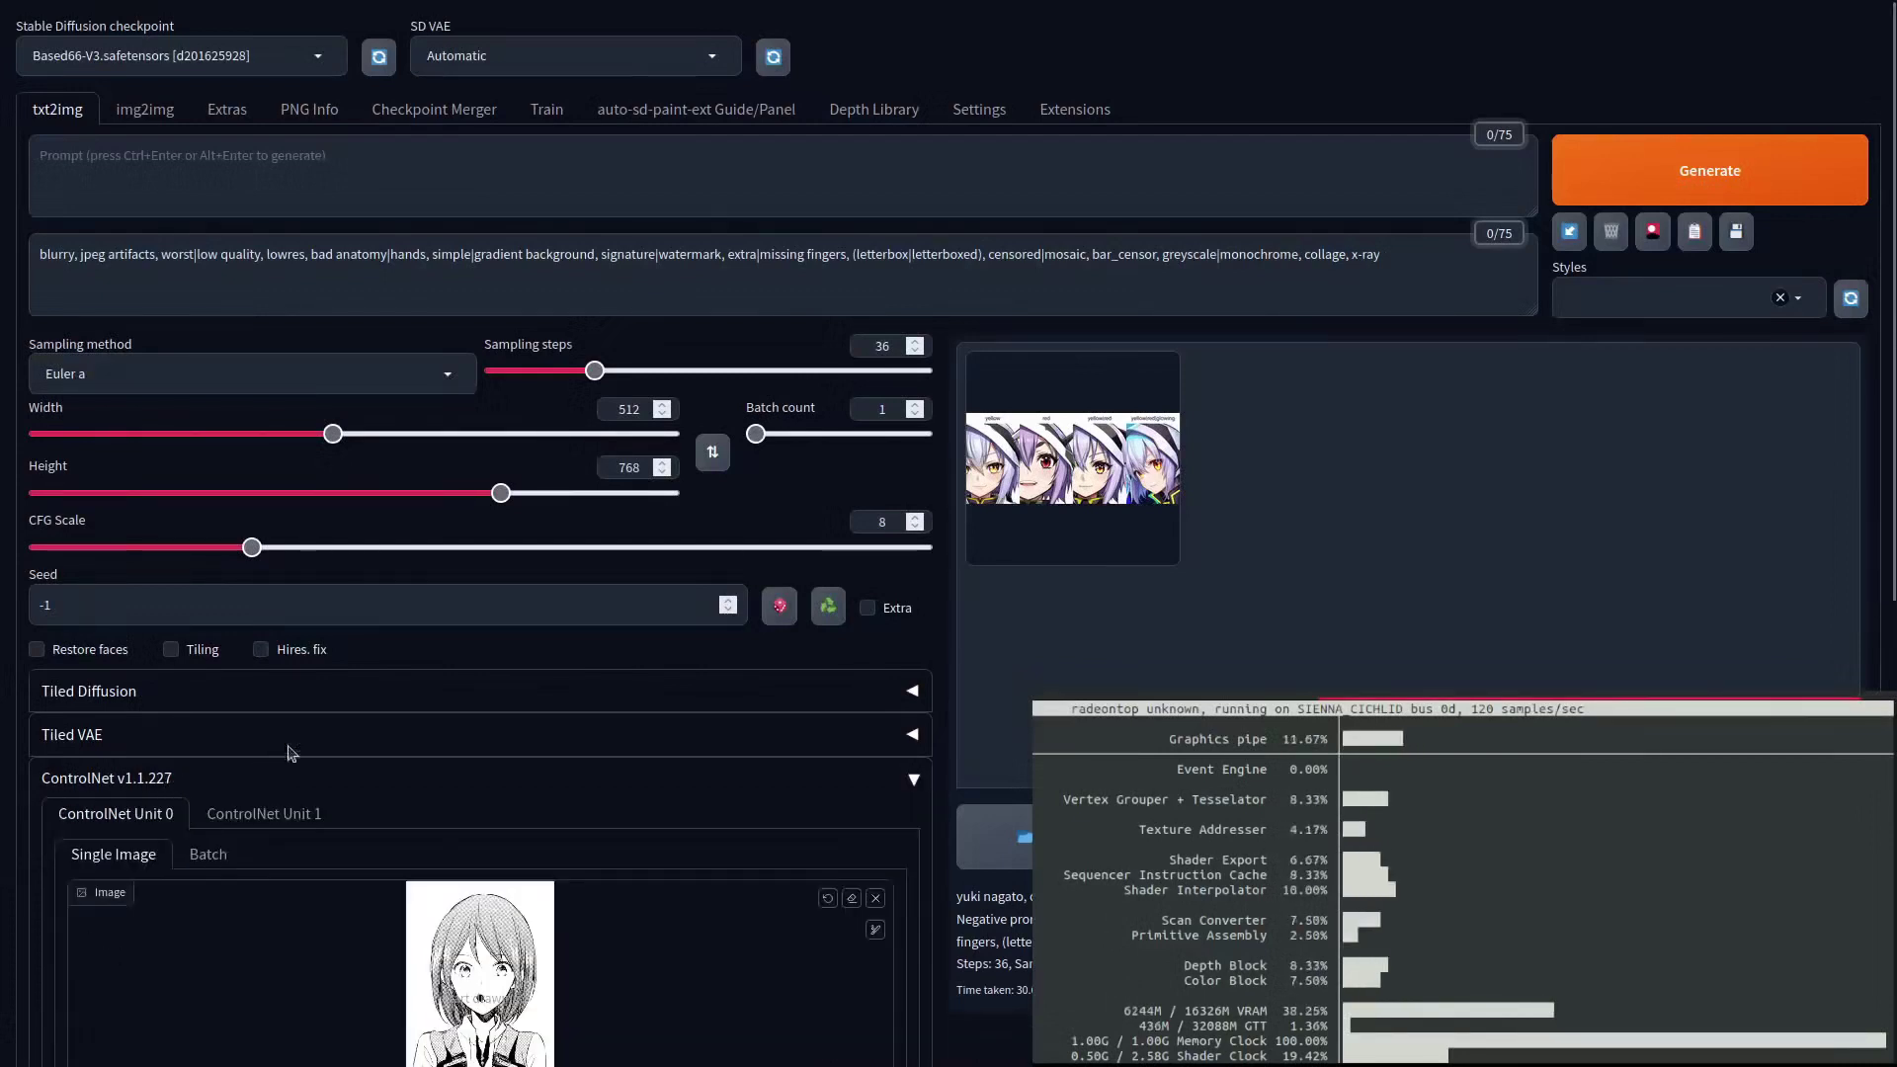
pyautogui.scroll(-2, 257, 771)
pyautogui.scroll(-3, 262, 761)
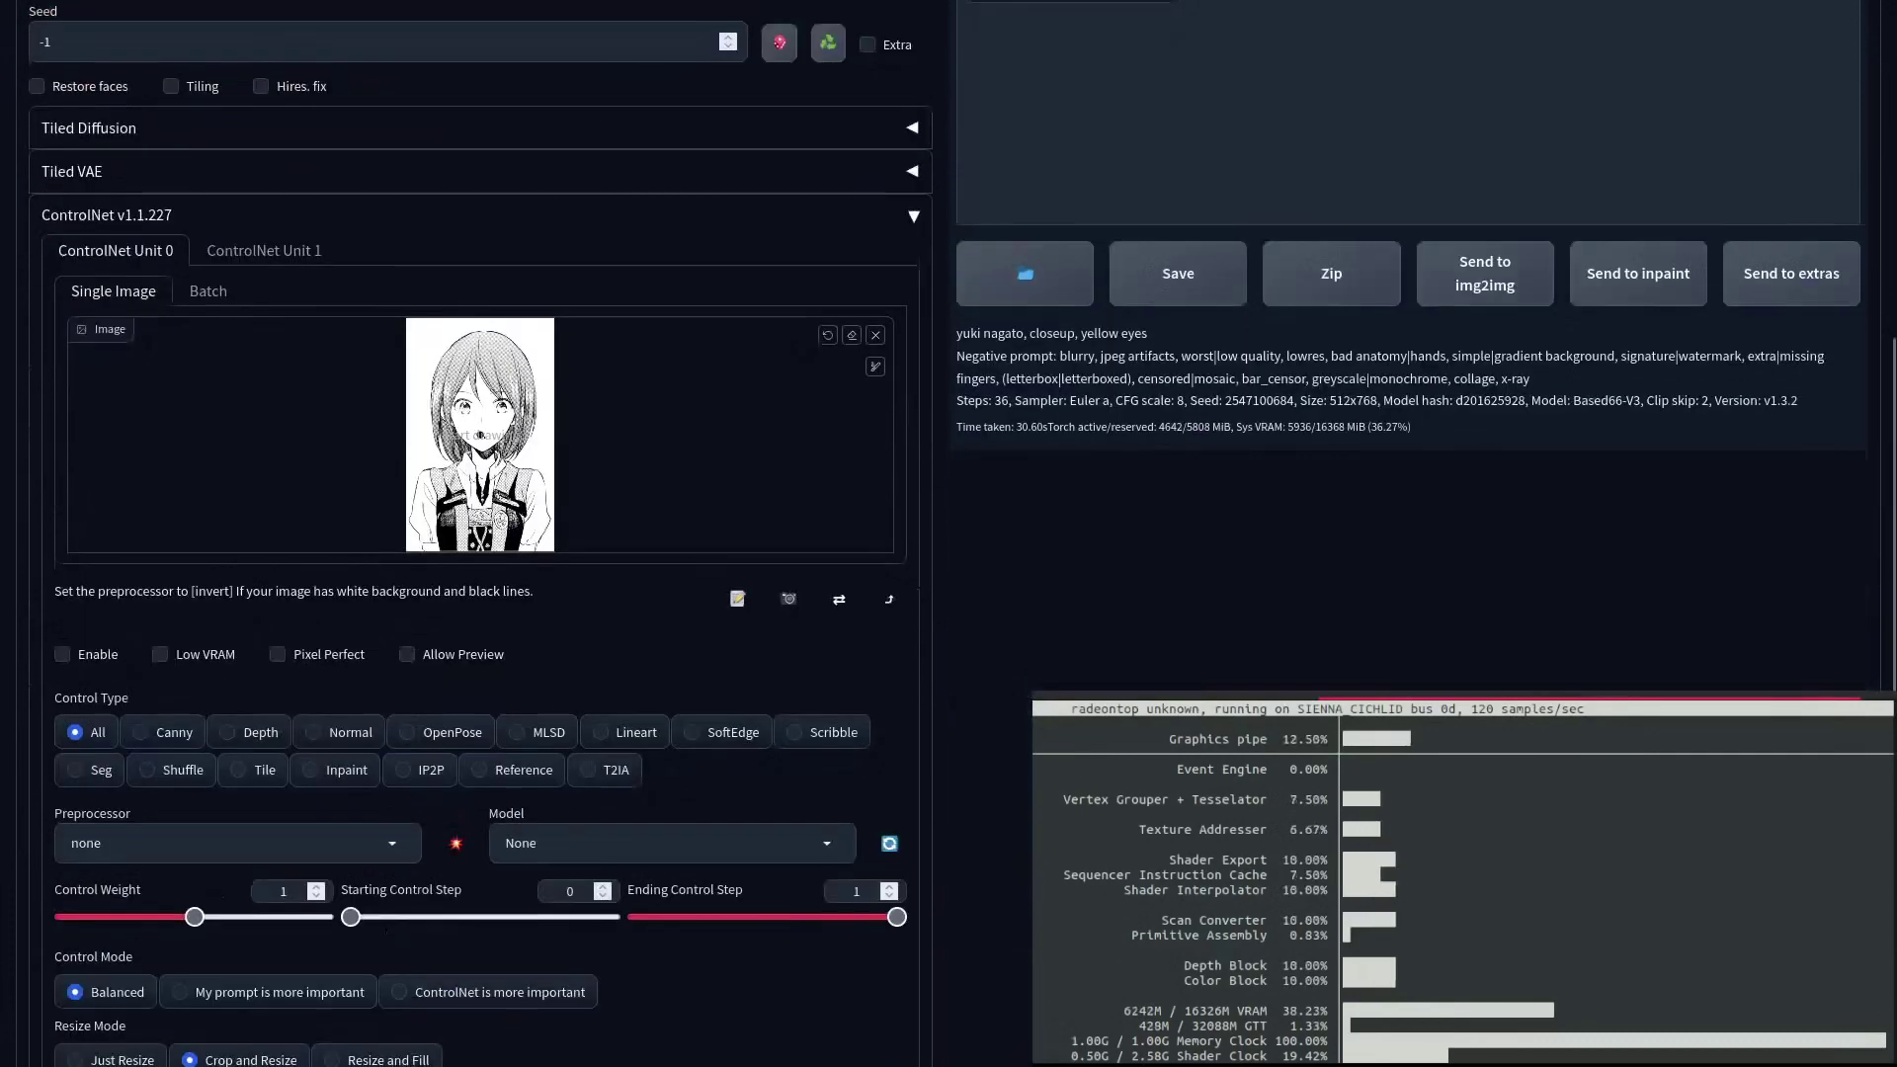
pyautogui.click(62, 655)
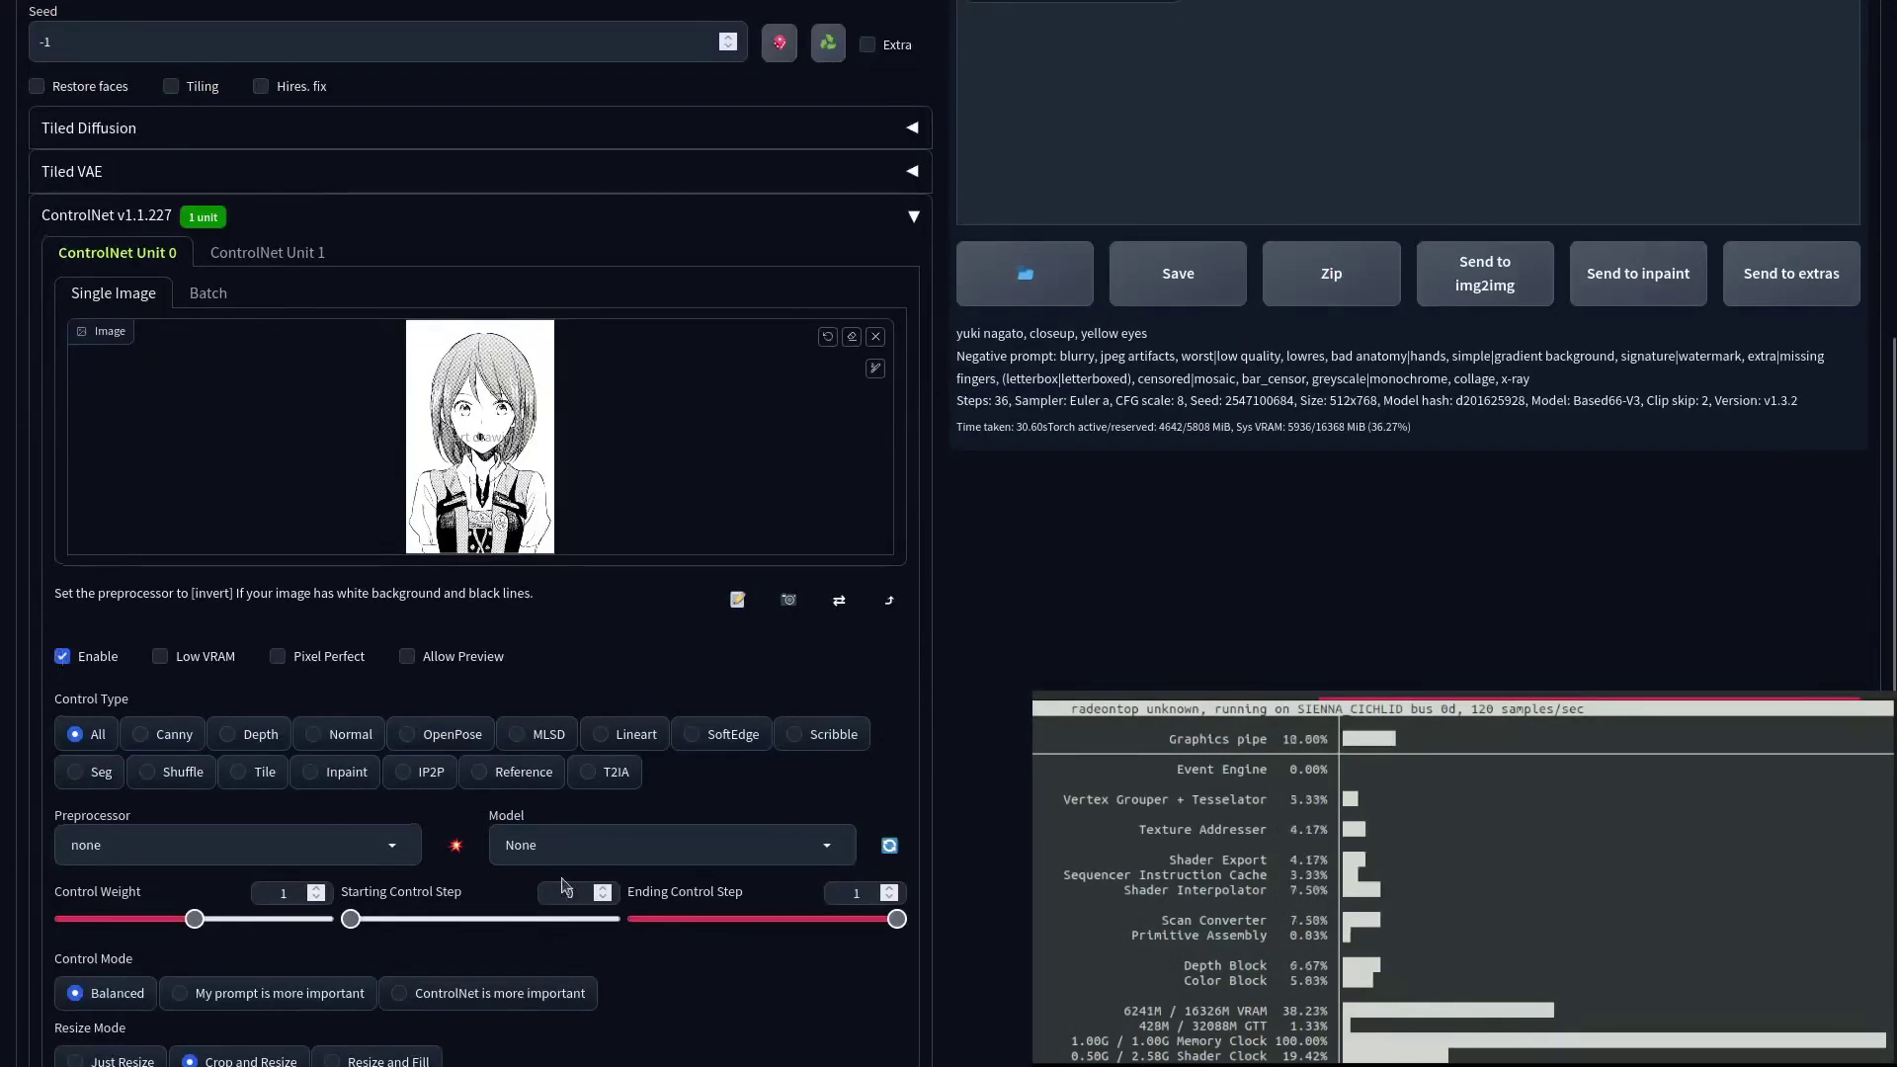
pyautogui.click(615, 741)
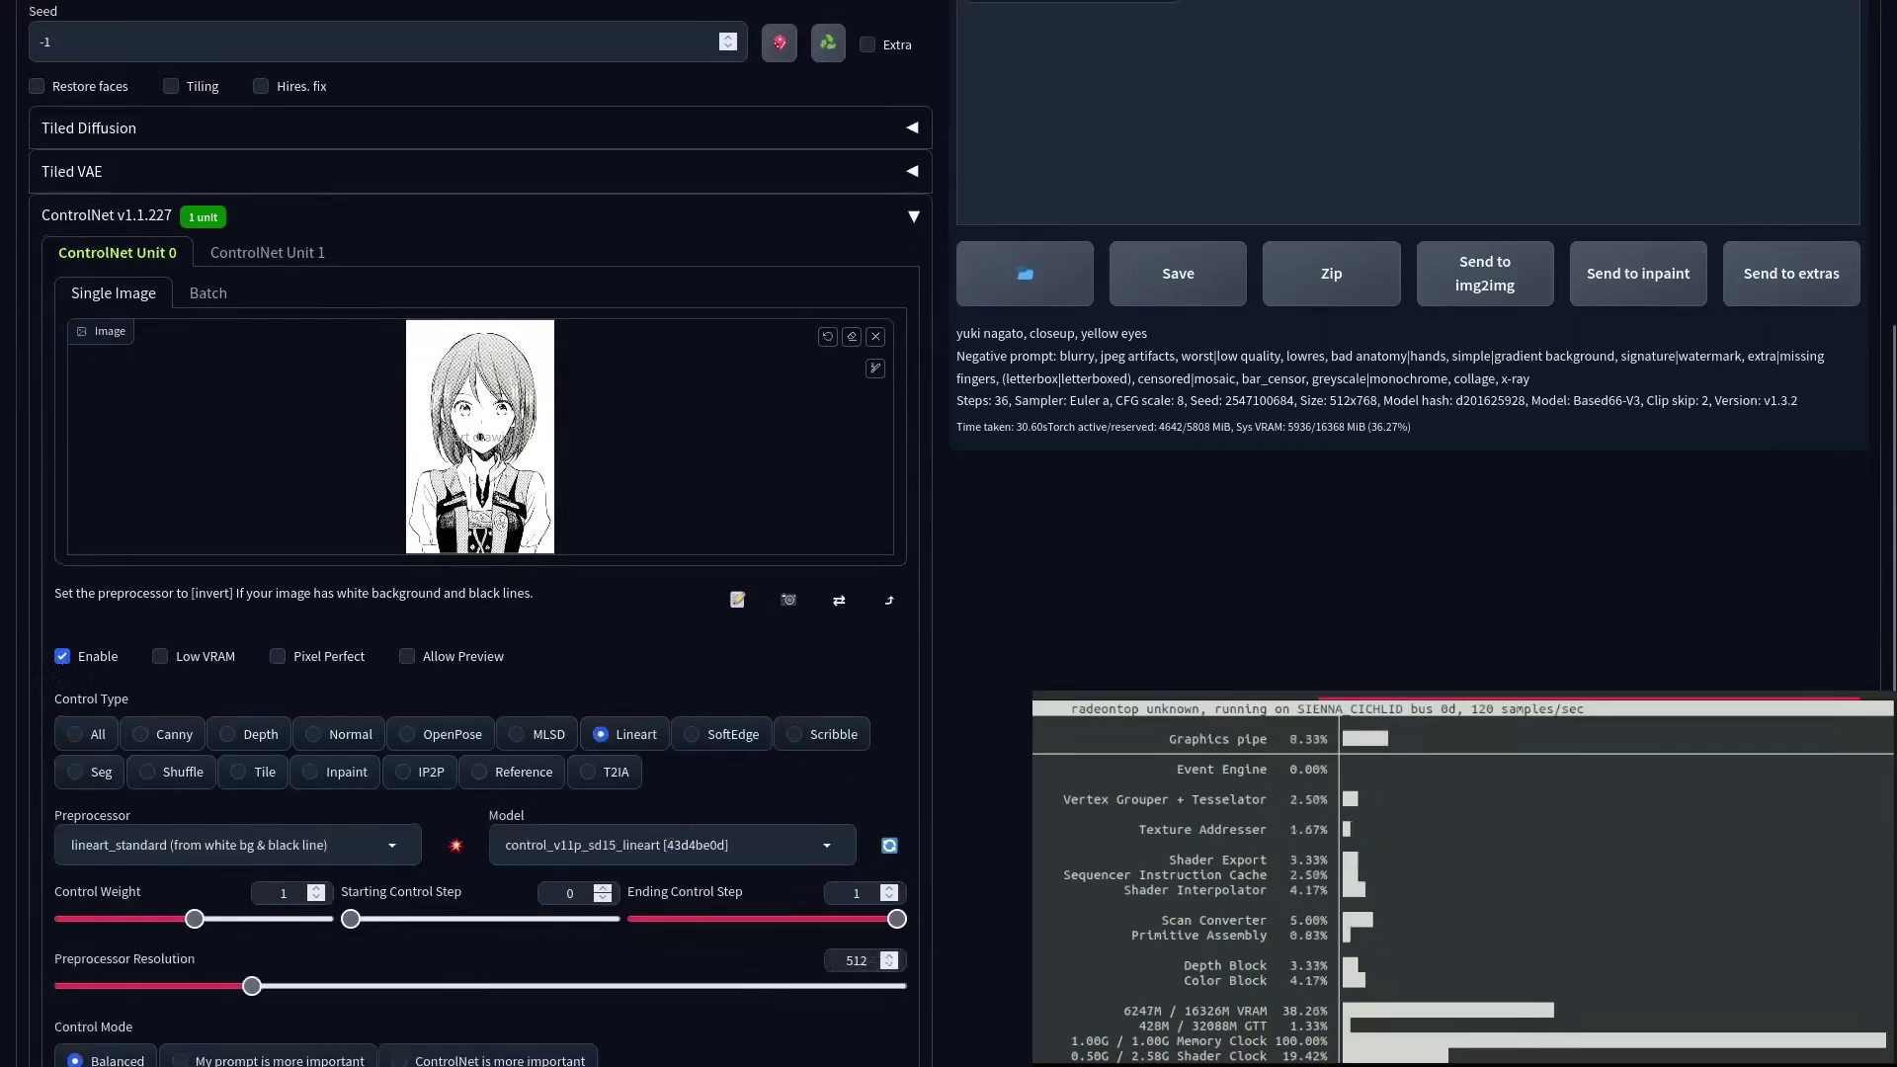
# - Allow the preview in ControlNet Unit 0 and run the lineart preprocessor on the manga drawing
pyautogui.scroll(-2, 781, 845)
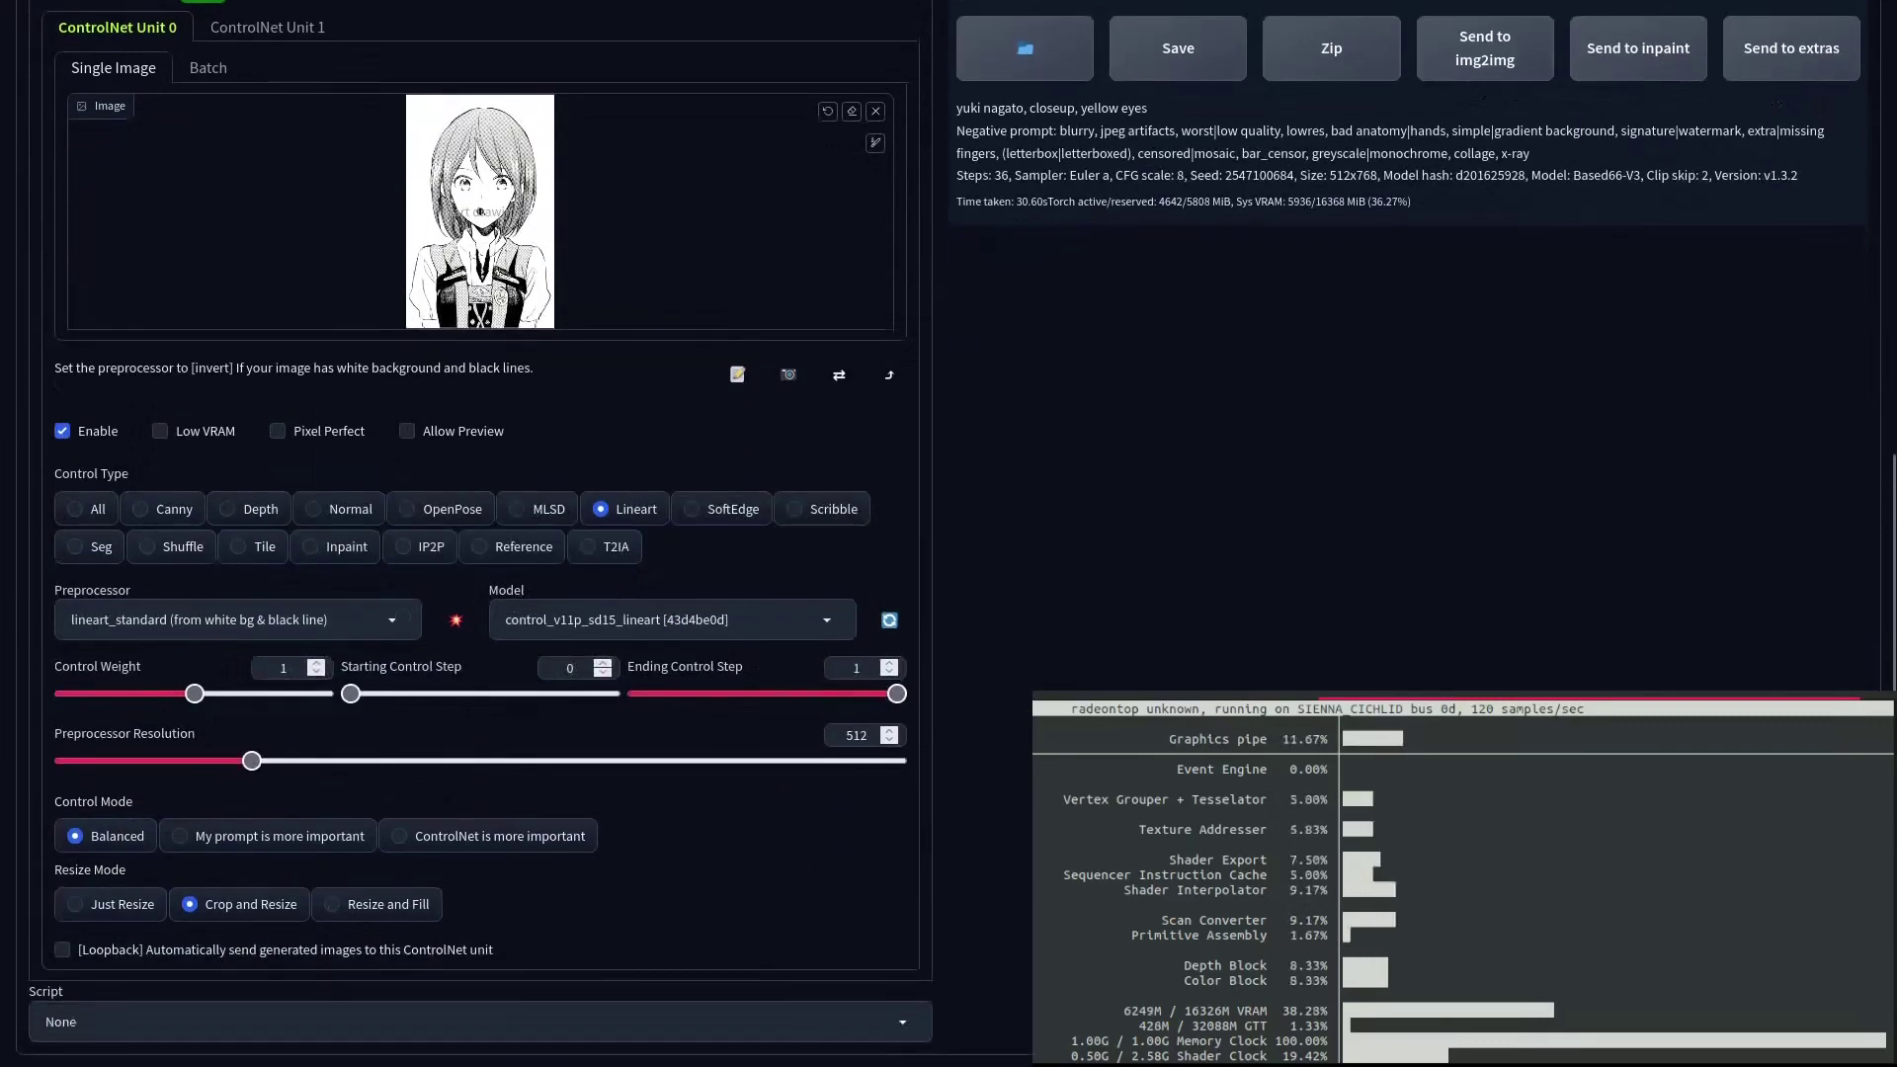
pyautogui.scroll(4, 474, 533)
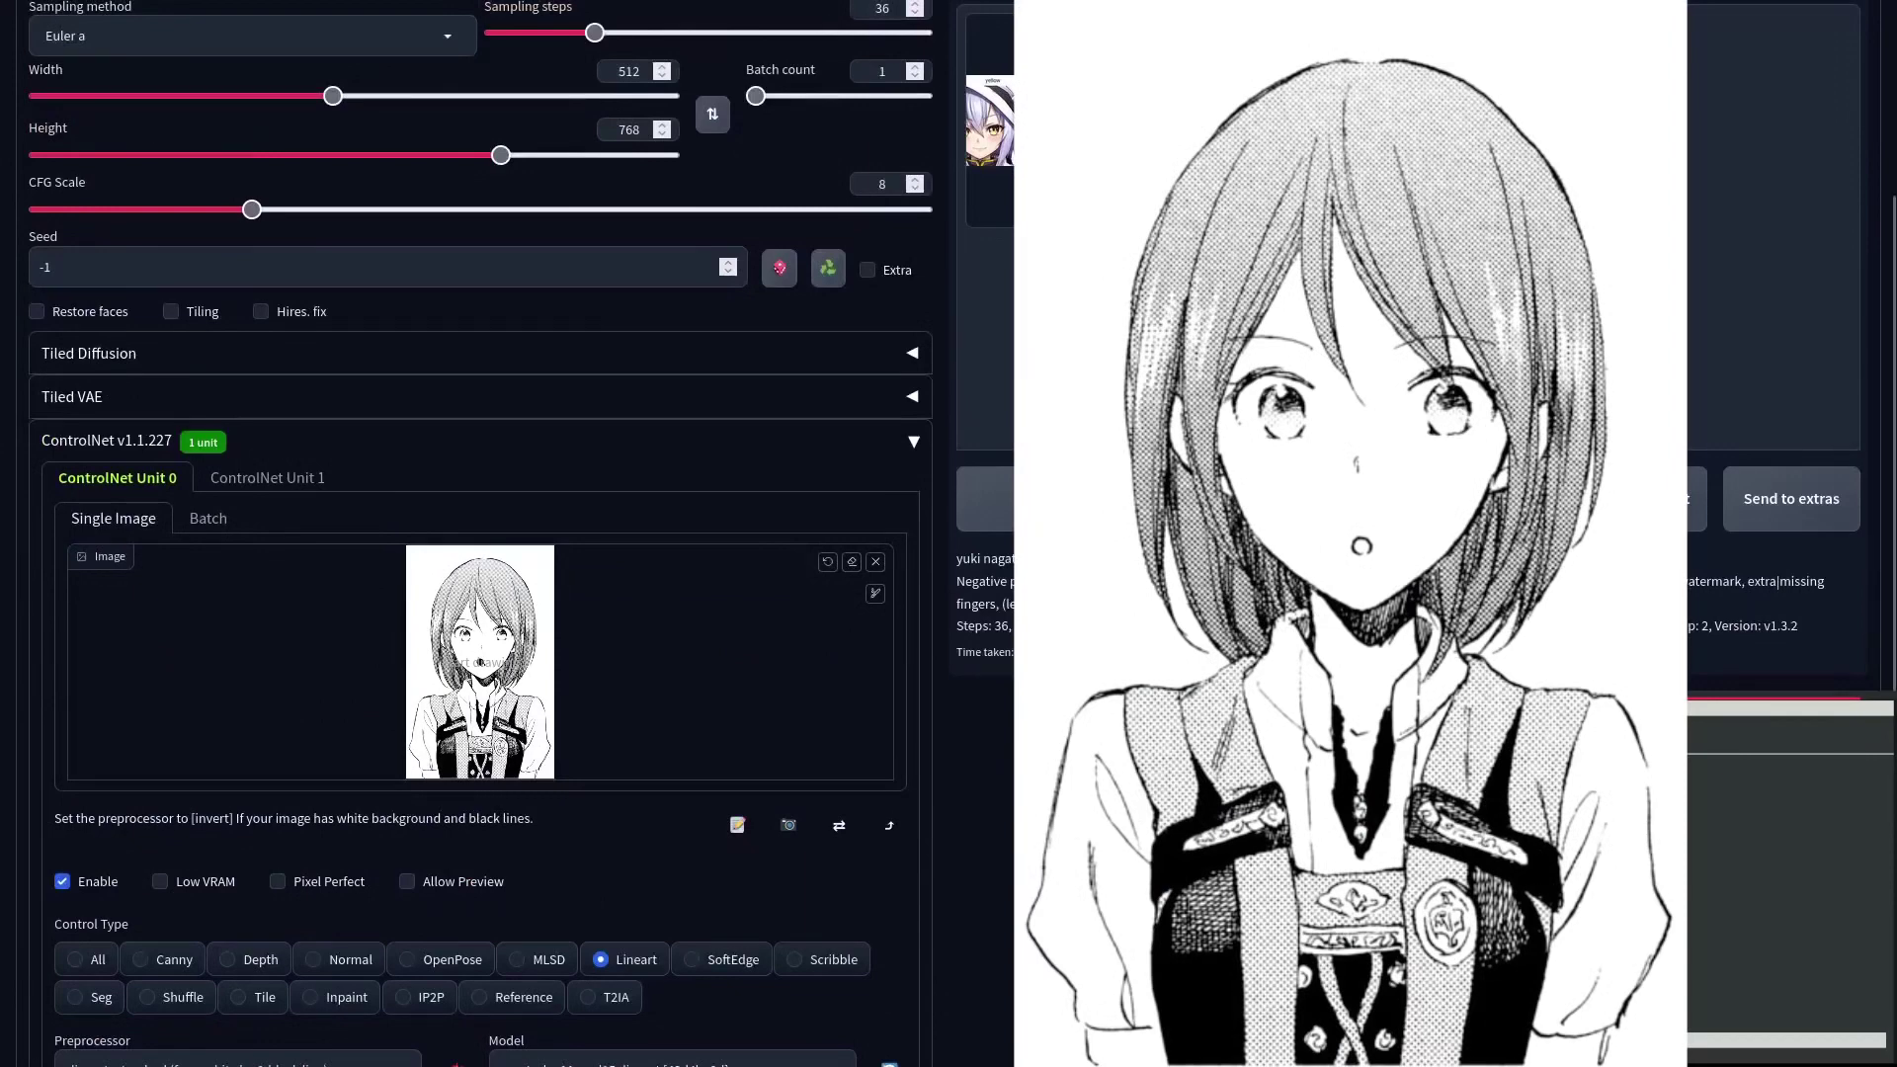
pyautogui.scroll(-1, 436, 988)
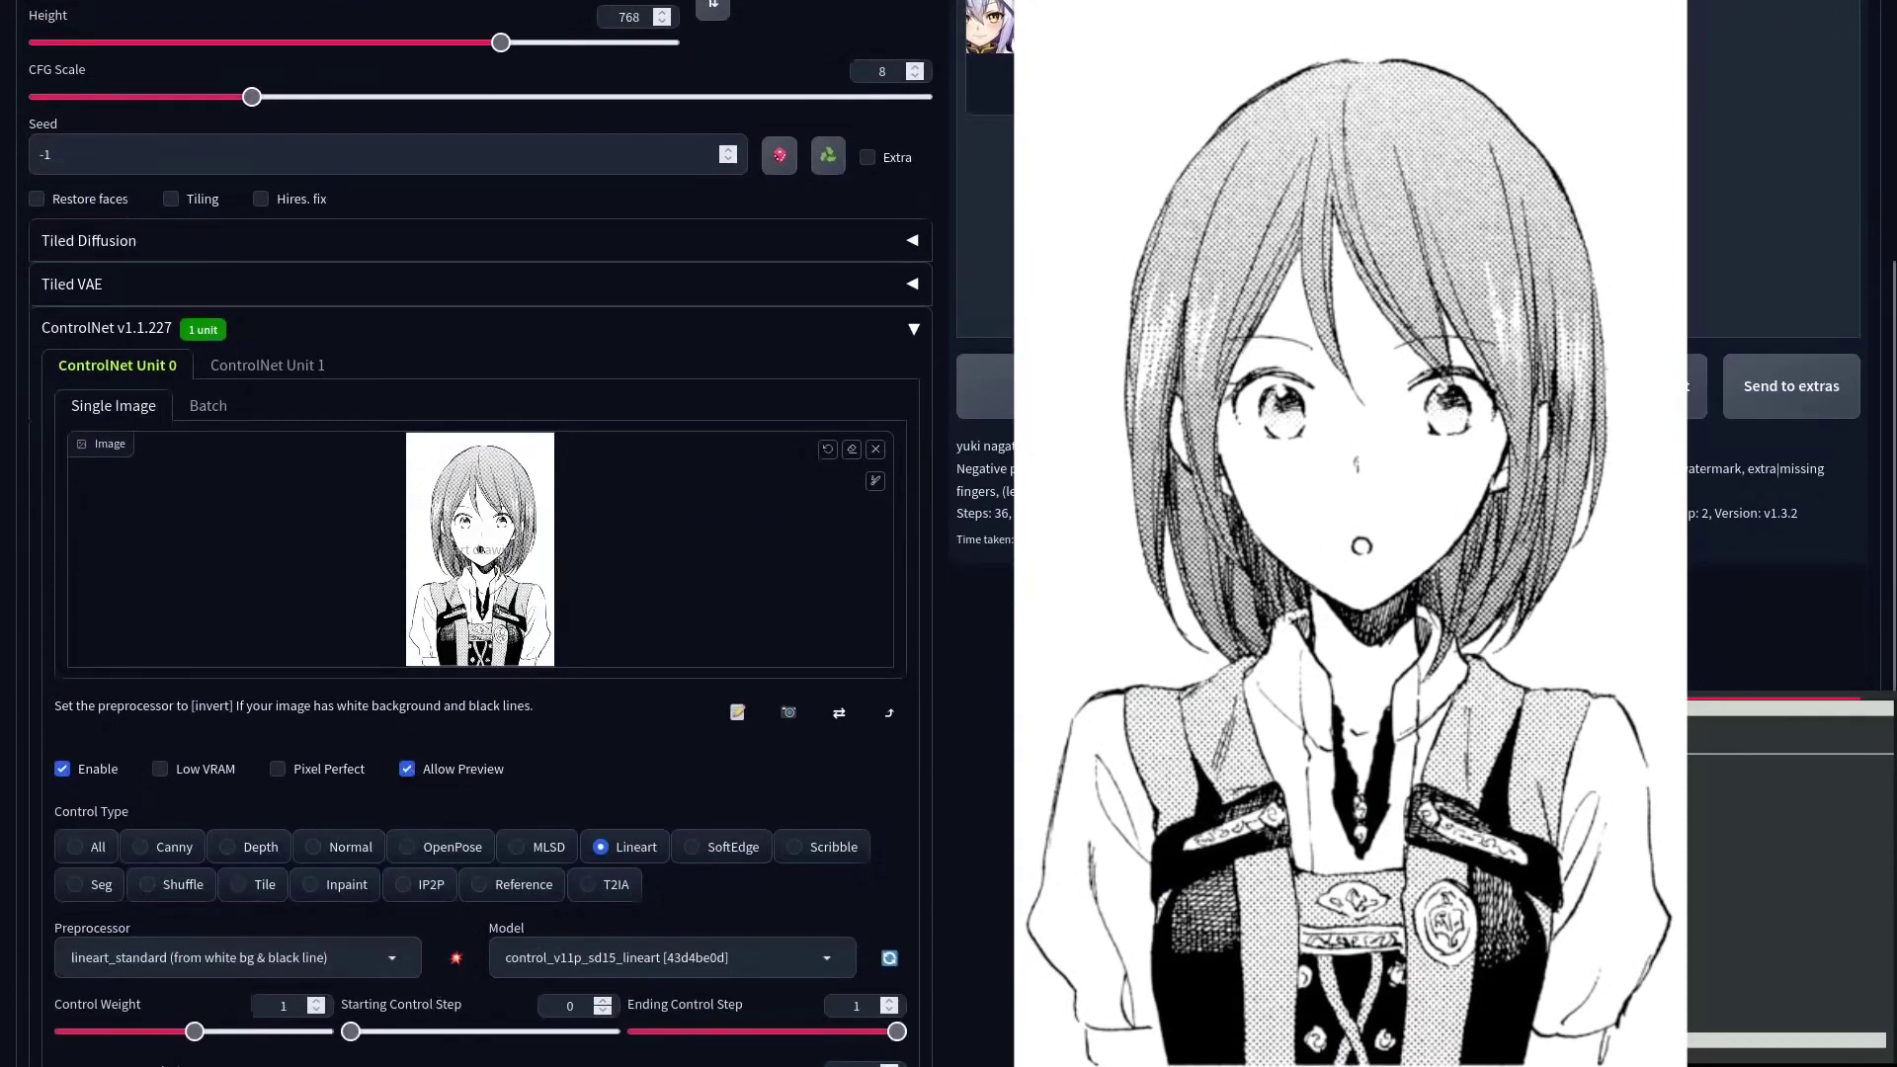
# - Enter the prompt "1girl, red hair, surprised, green eyes" and generate the ControlNet-guided image
pyautogui.scroll(4, 419, 406)
pyautogui.click(276, 191)
pyautogui.hotkey('ctrl', 'a')
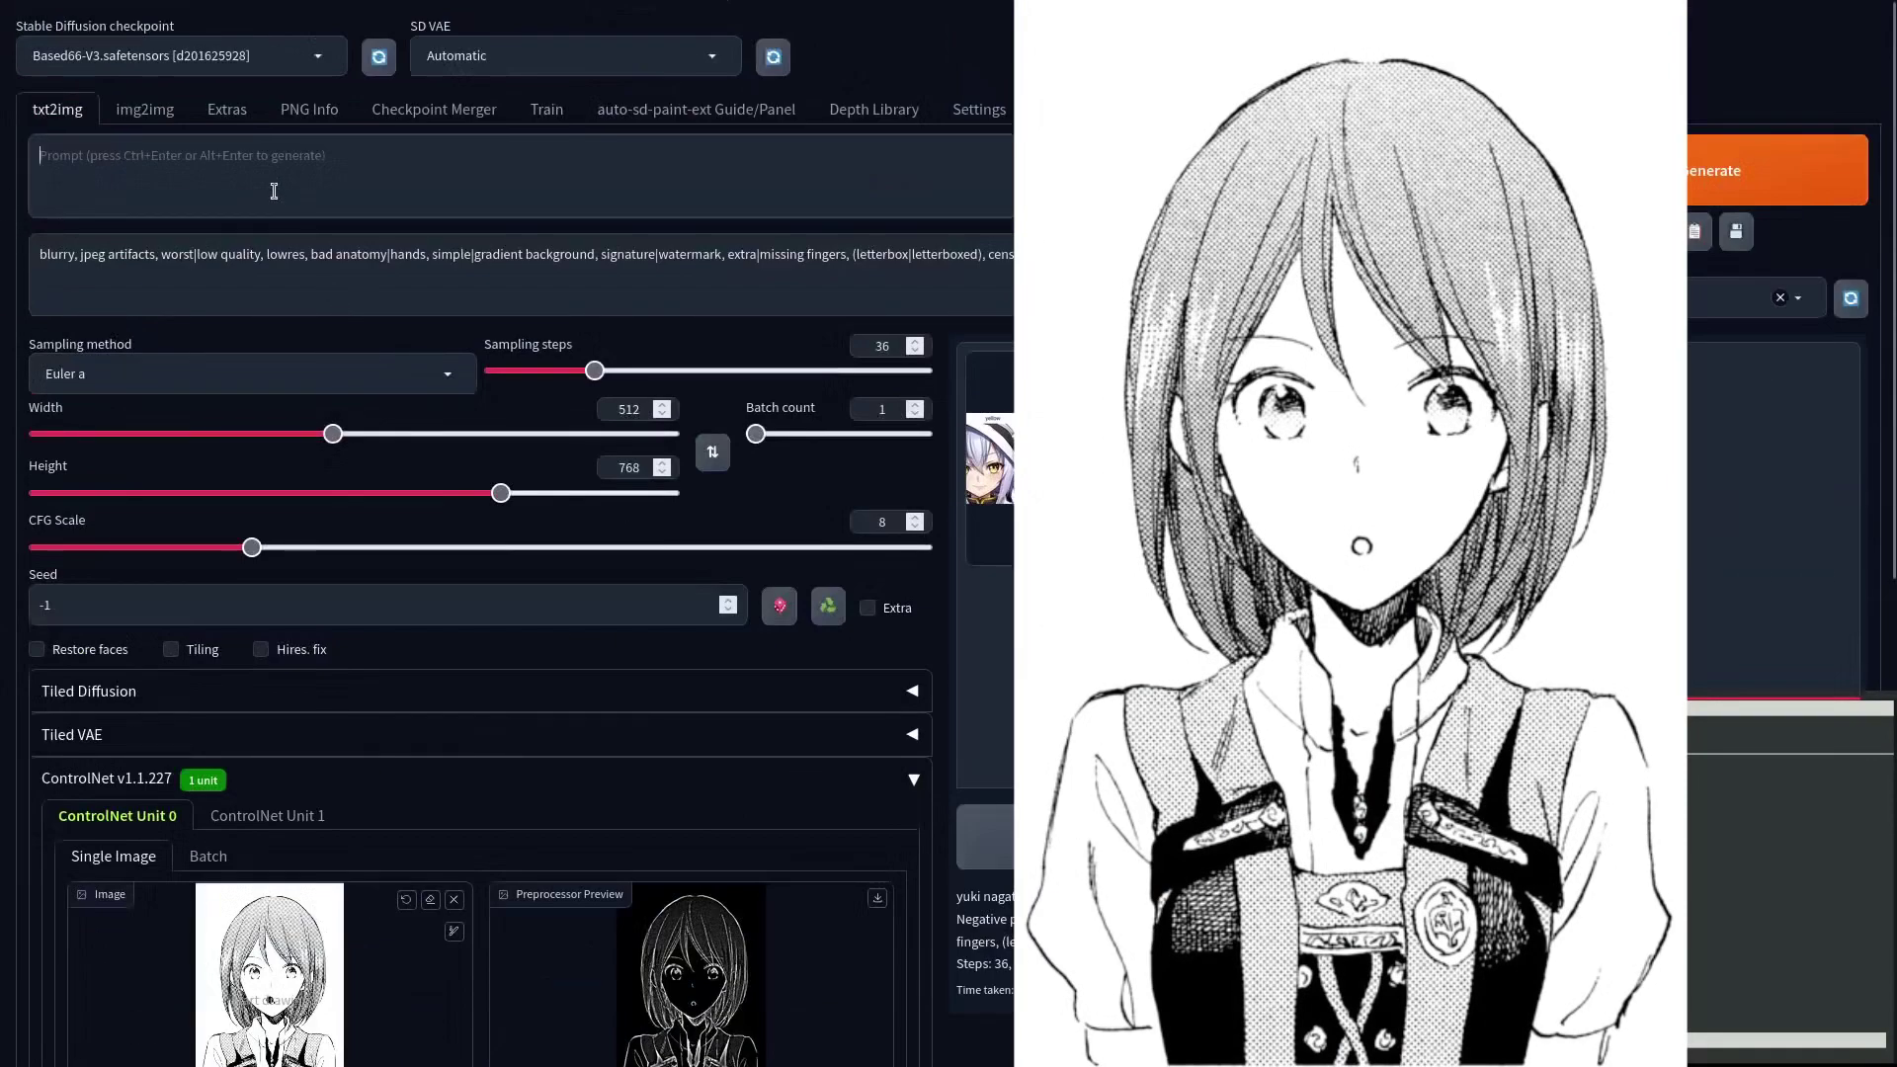
pyautogui.write('1girl, red h')
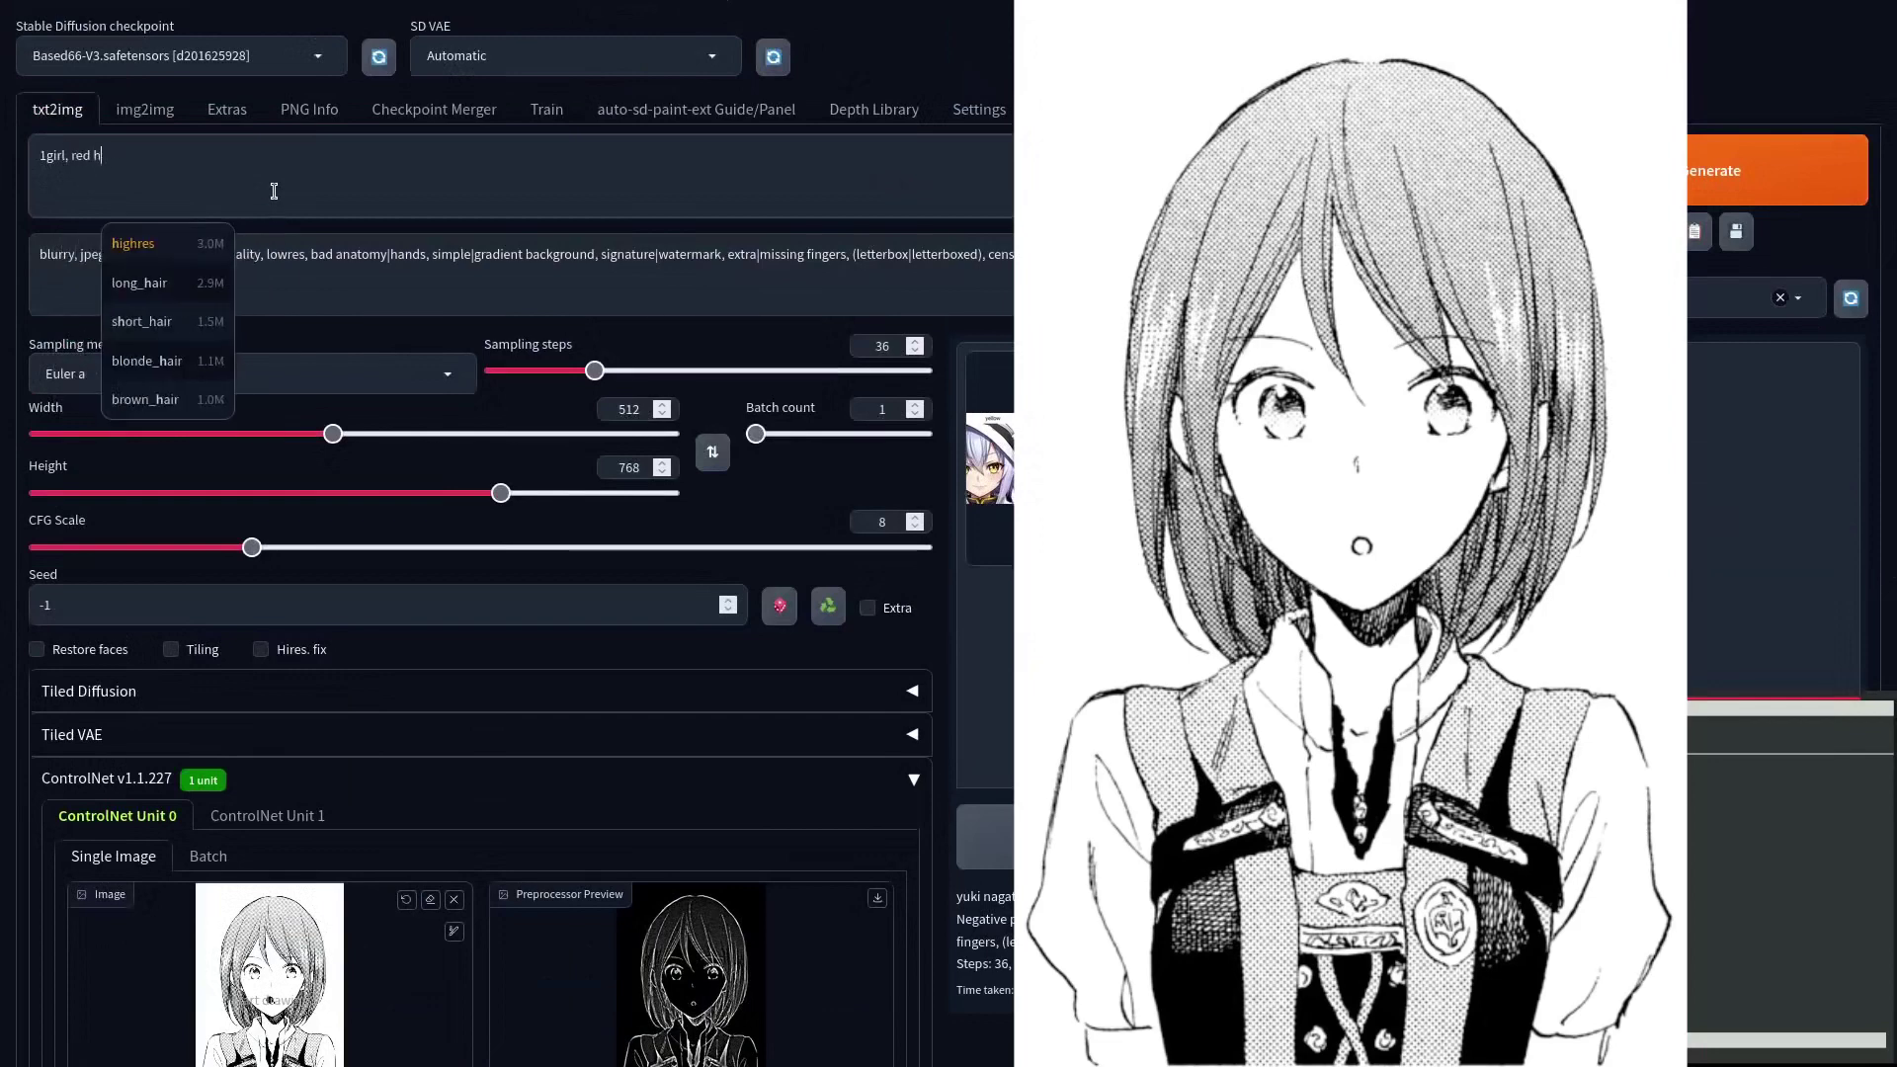
pyautogui.write('air, surpris')
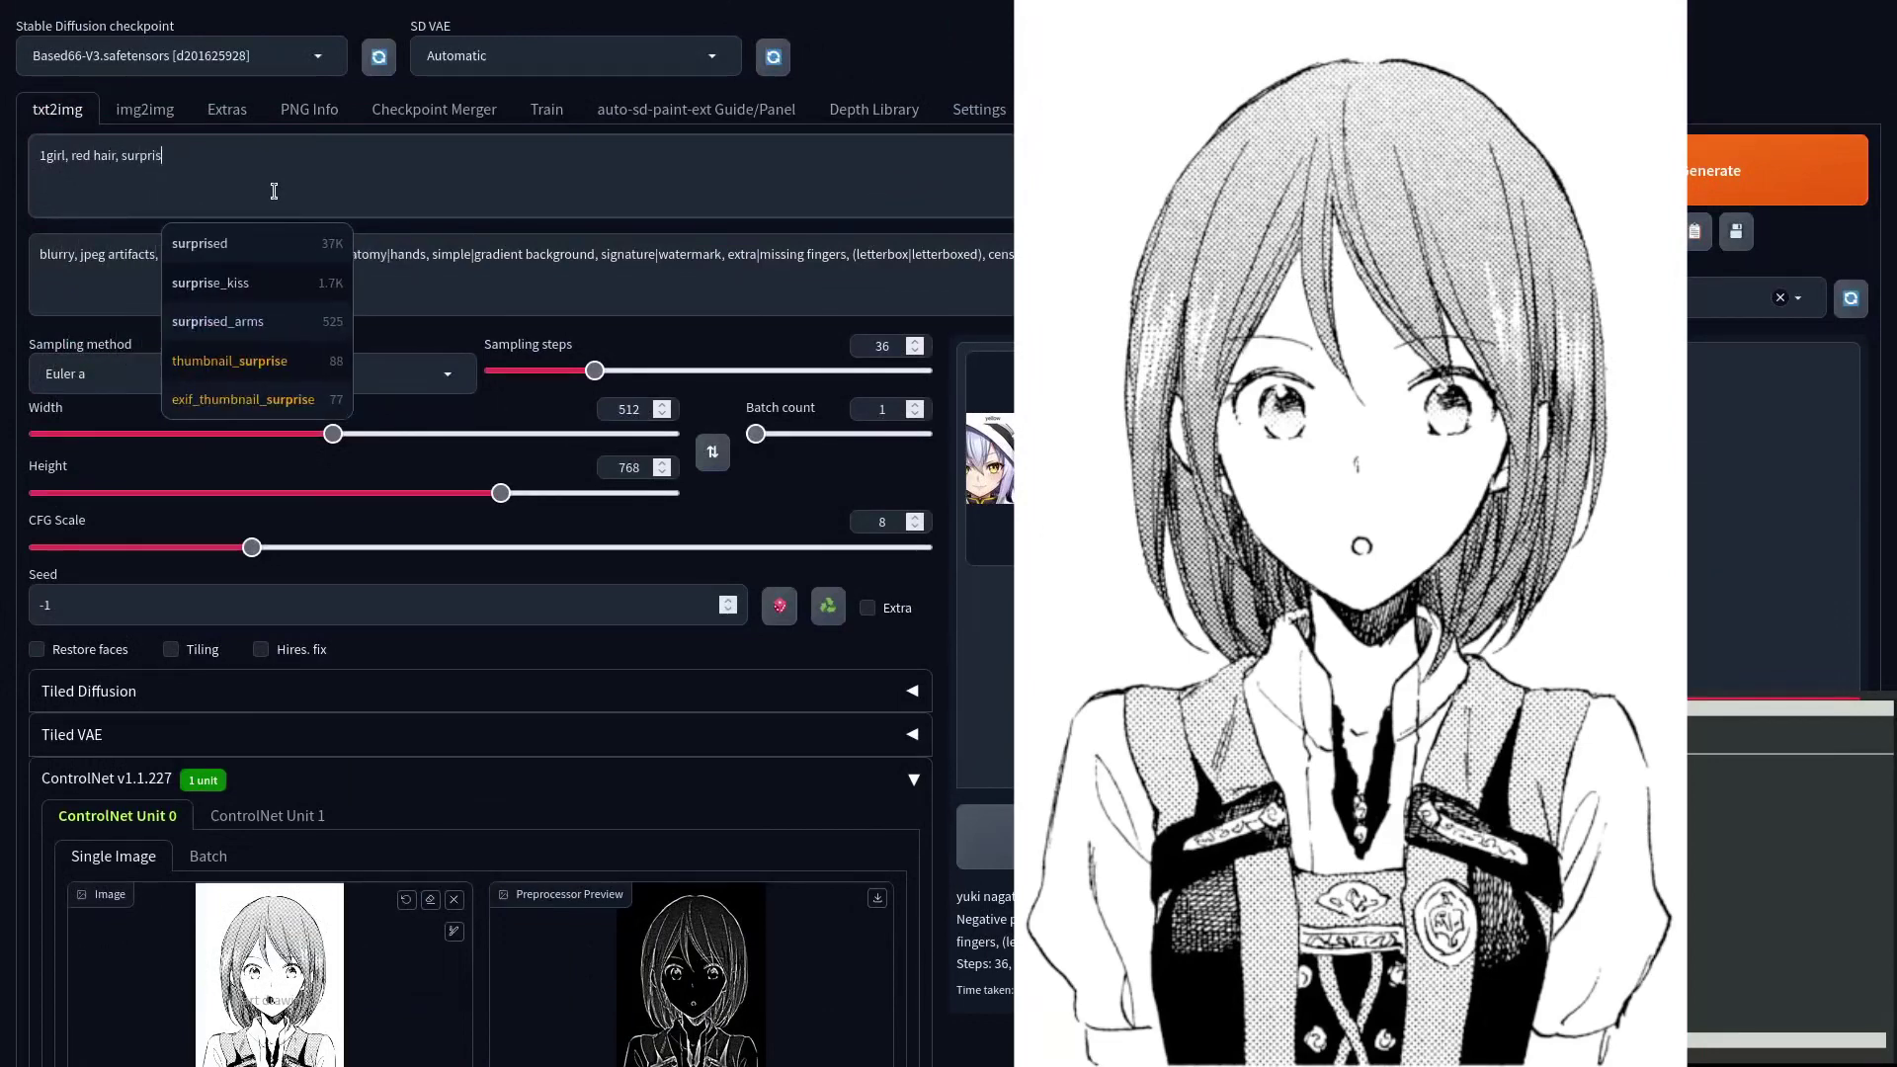
pyautogui.write('ed, green eyes')
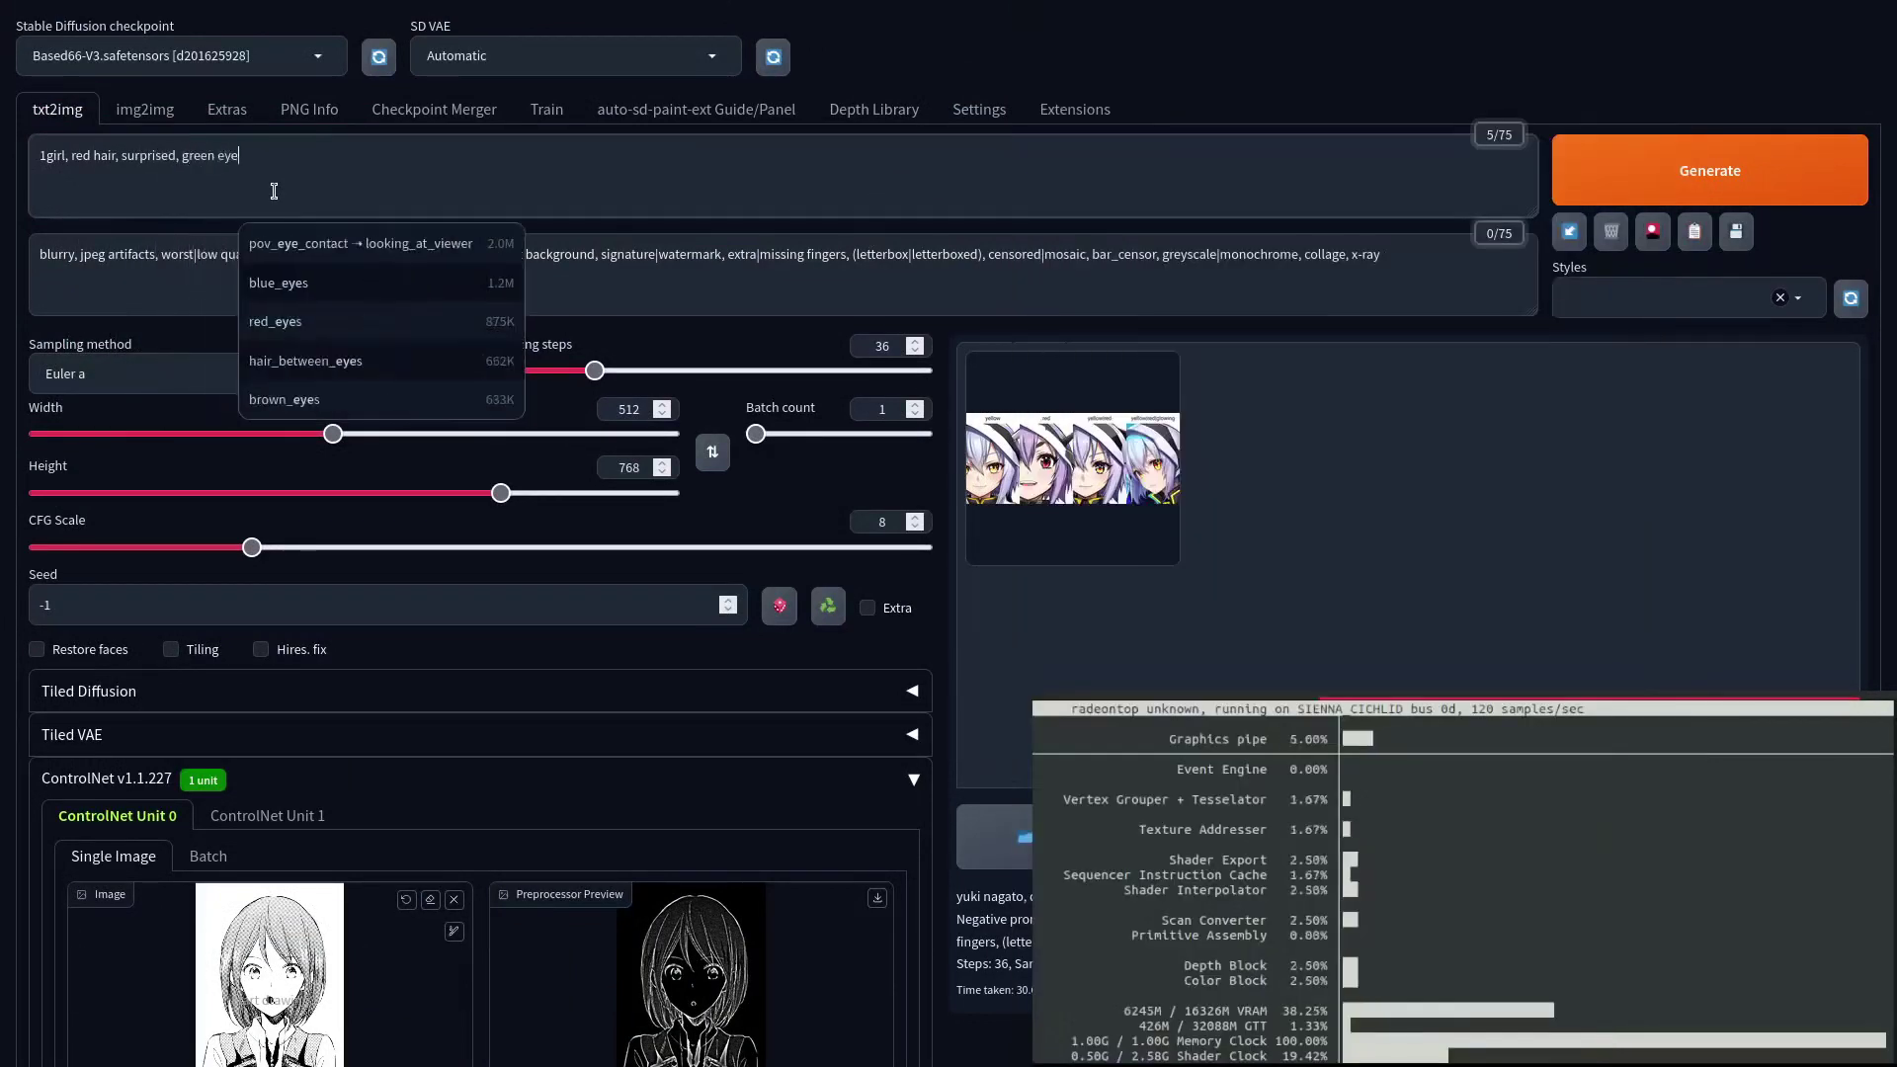
pyautogui.click(1679, 183)
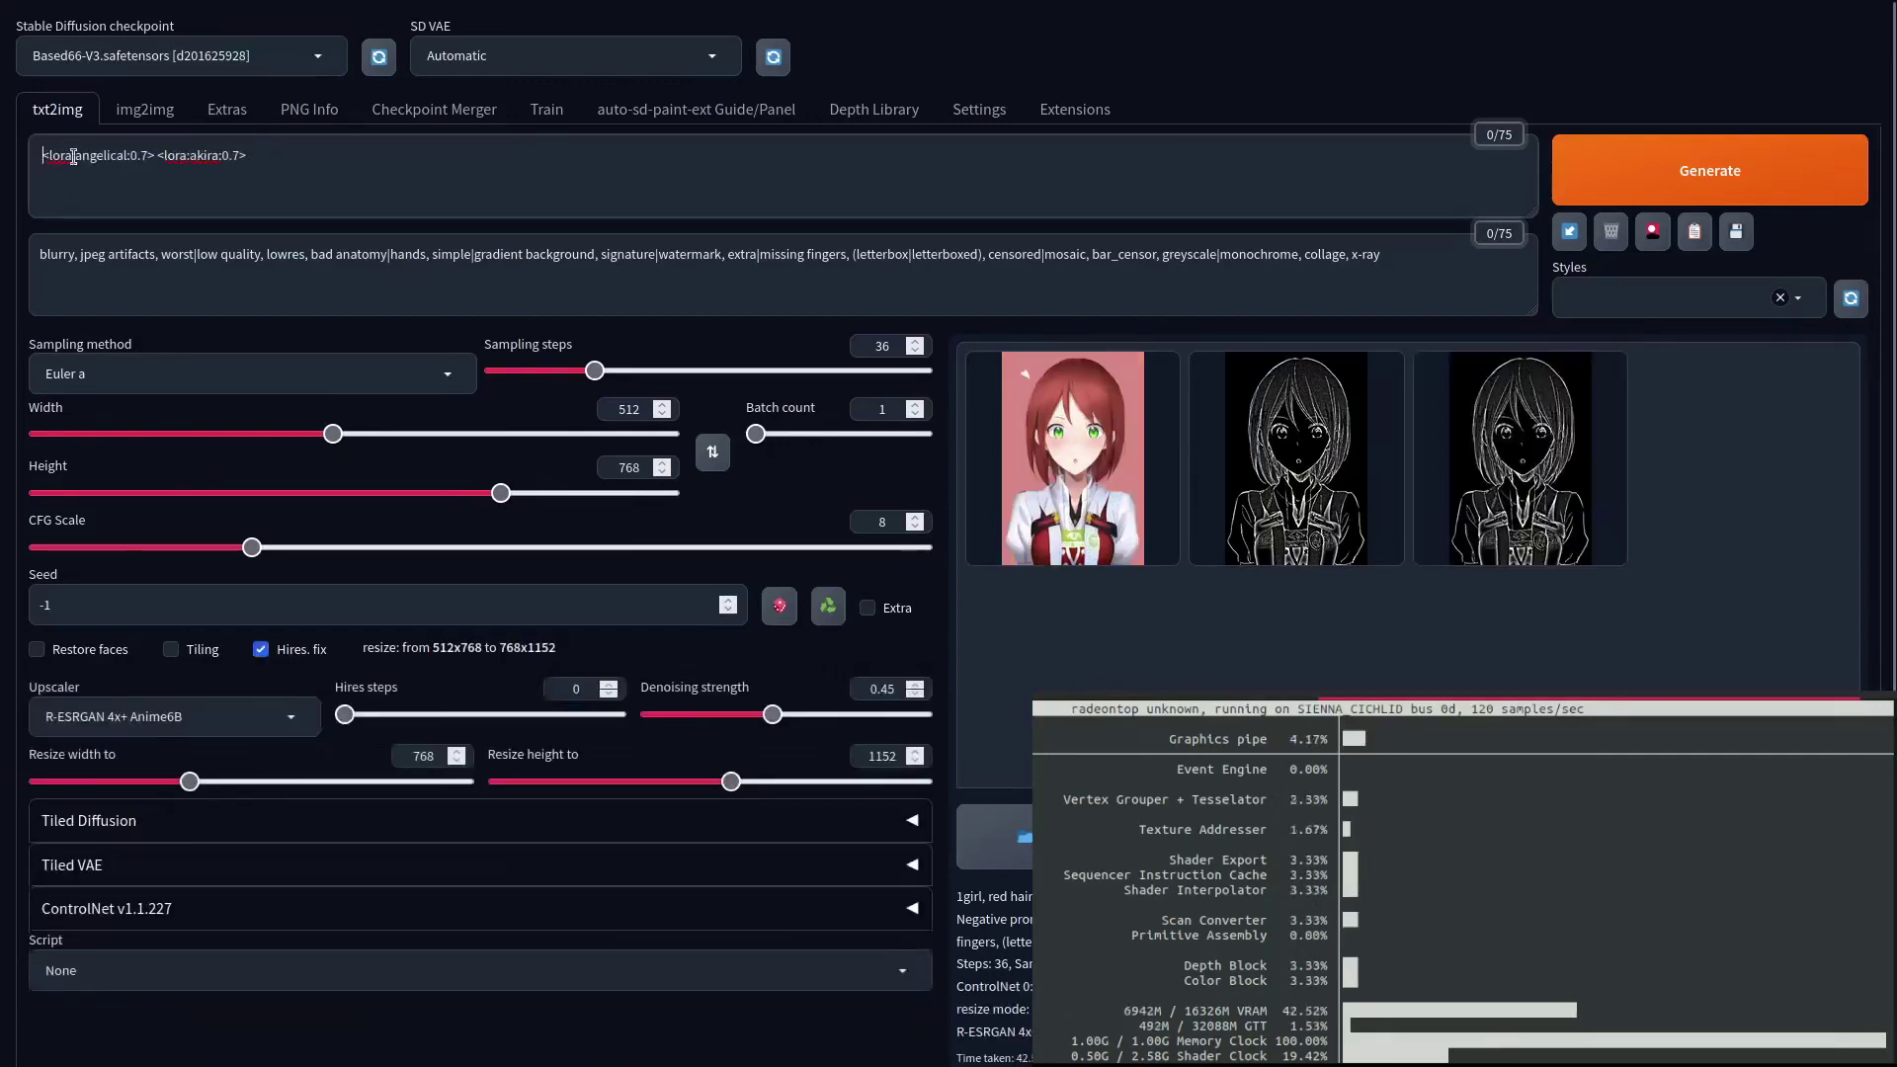
# - Complete the prompt as "yuki nagato, angelical, jewelry," ahead of the angelical and akira LoRA tags
pyautogui.write('ato, angelical, jewelry')
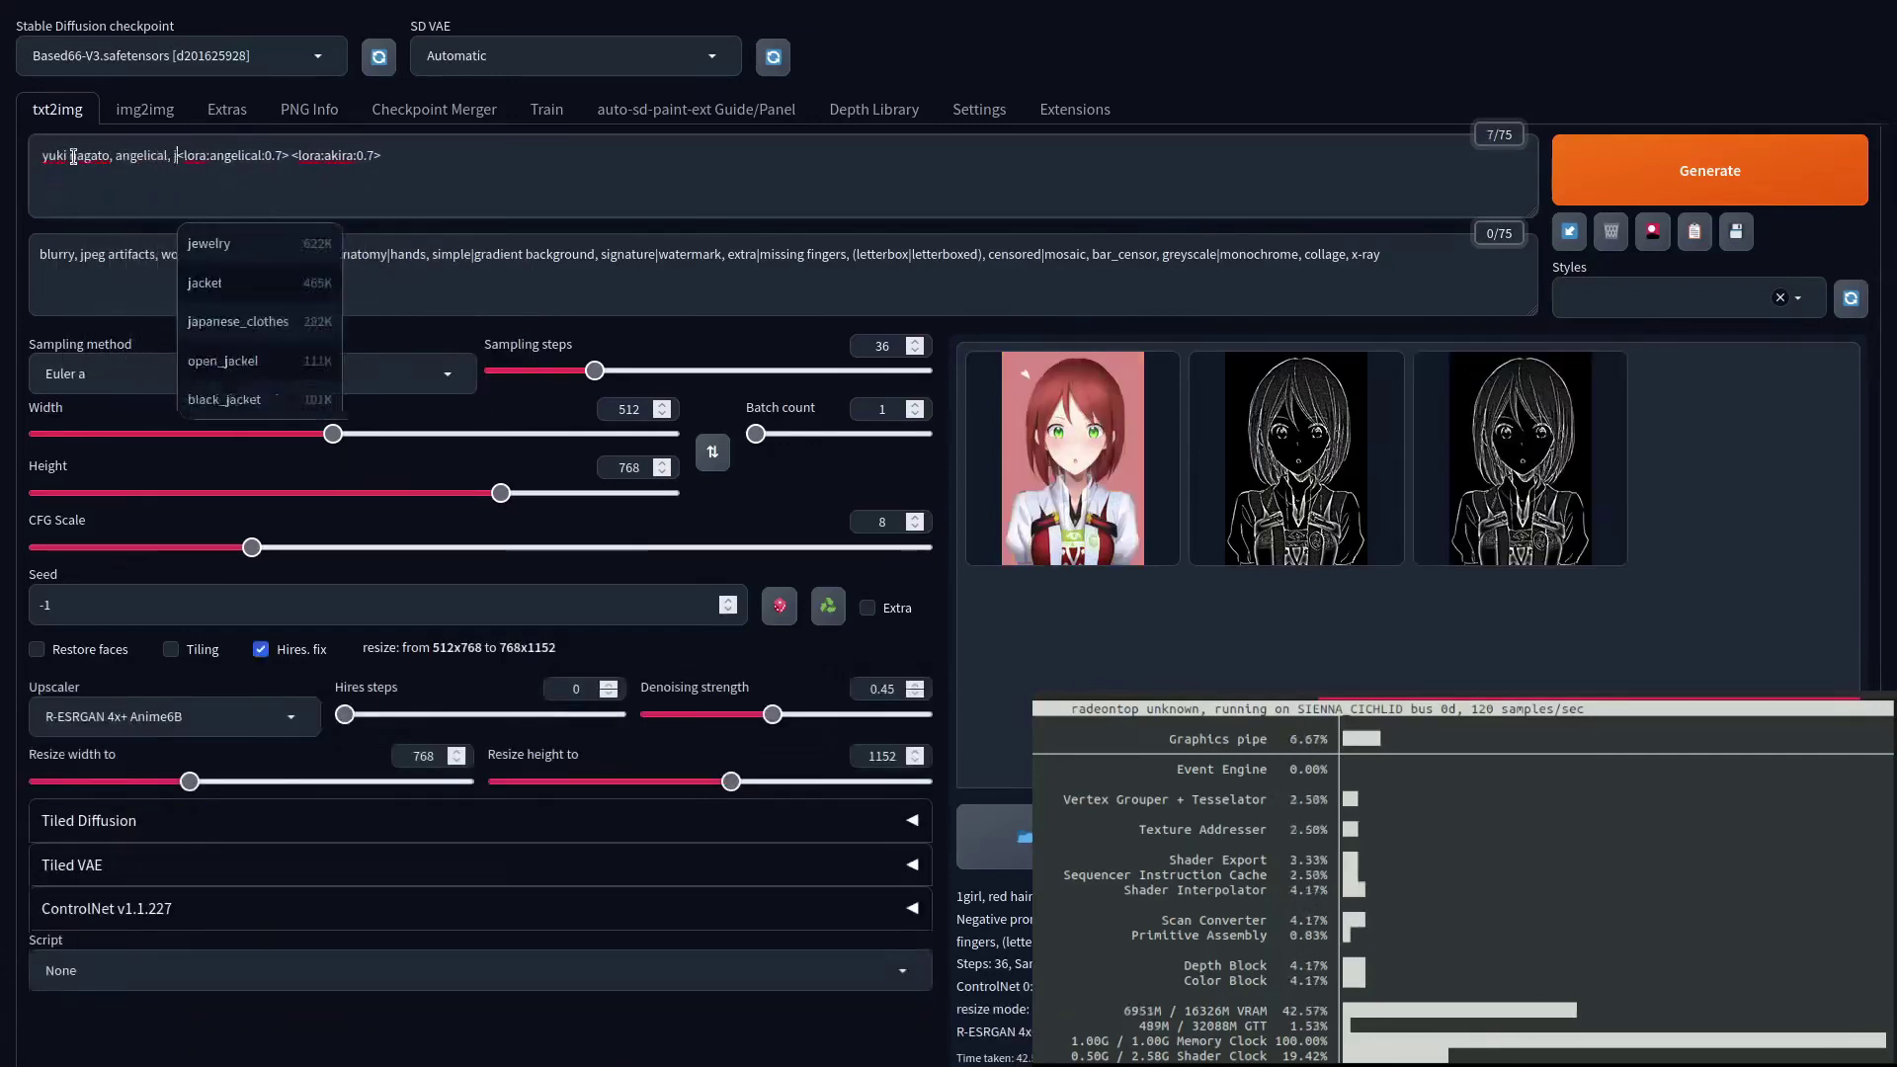
pyautogui.press('Tab')
# - Turn off Hires. fix and set the sampling method to DPM++ 2M SDE Karras
pyautogui.click(261, 649)
pyautogui.click(247, 373)
pyautogui.click(198, 435)
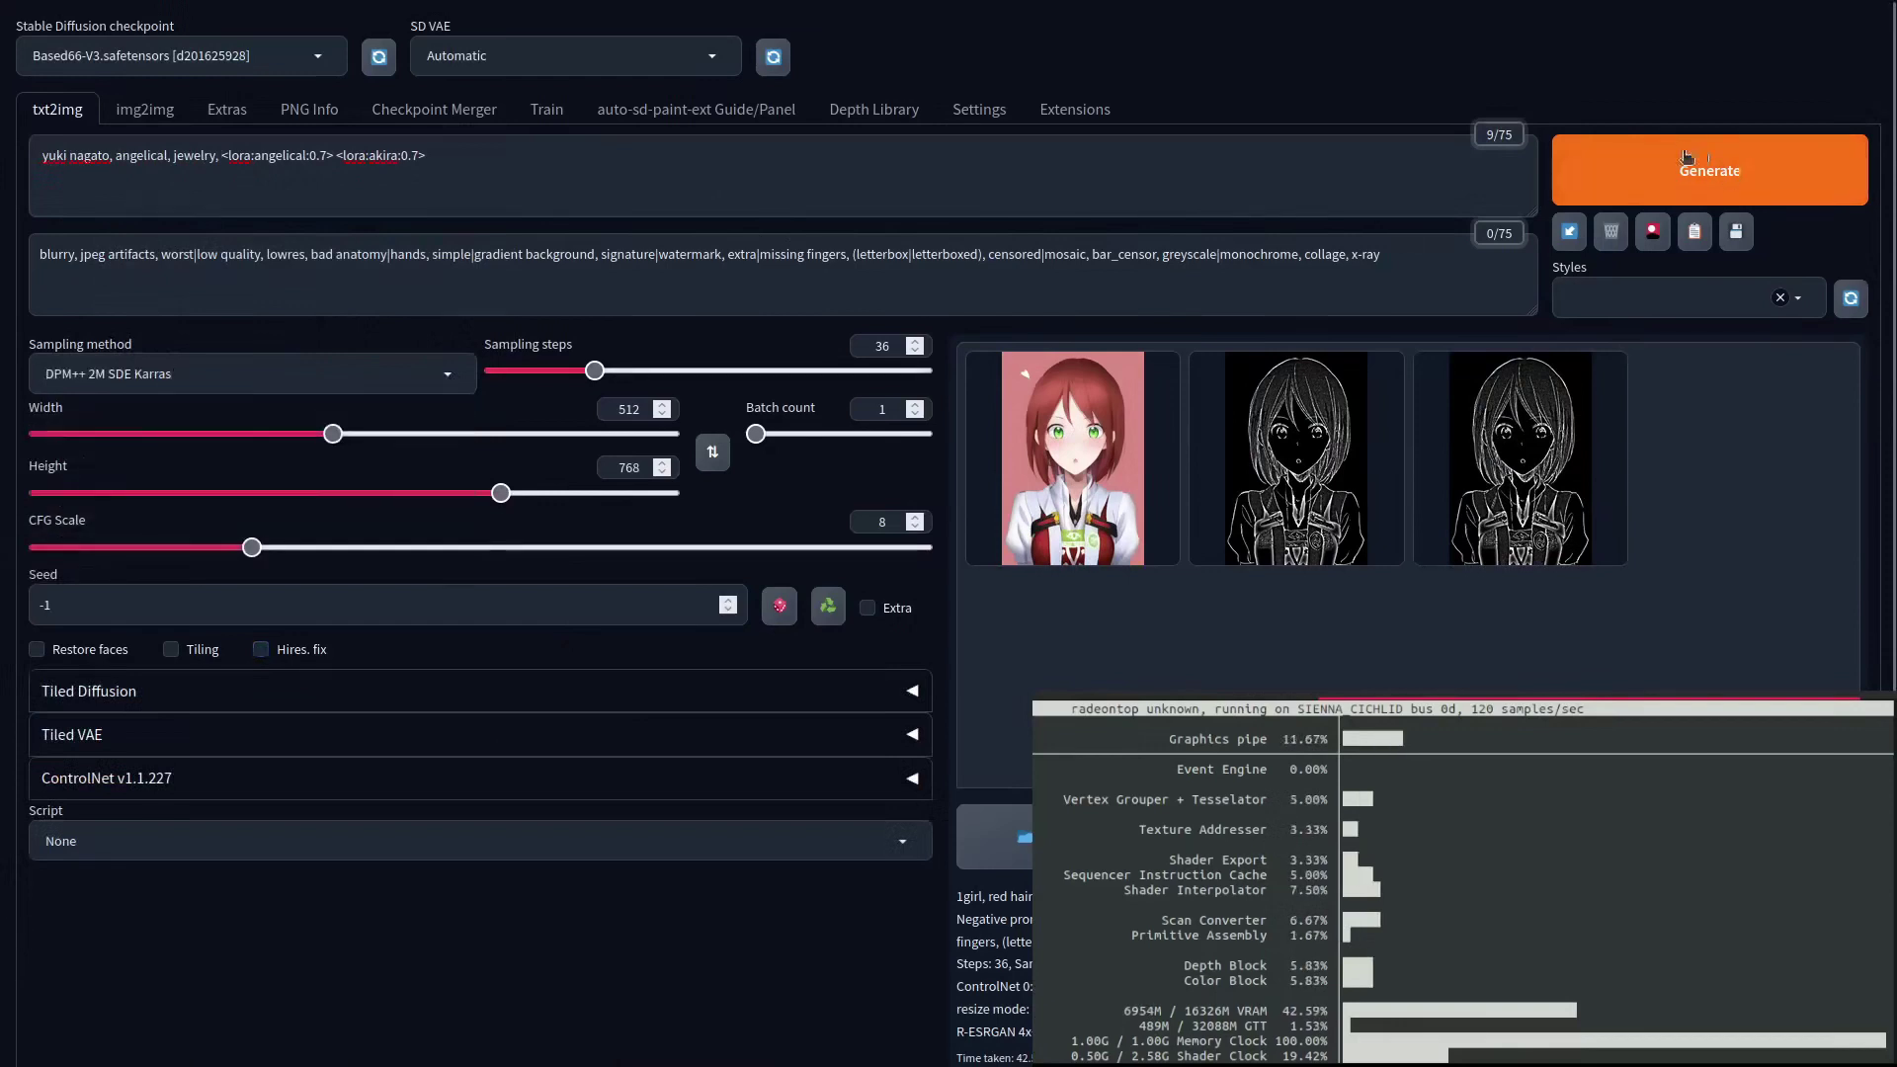
# - Generate the image with the current prompt, then add "sparkling, halo," before the LoRA tags and generate again
pyautogui.click(1709, 170)
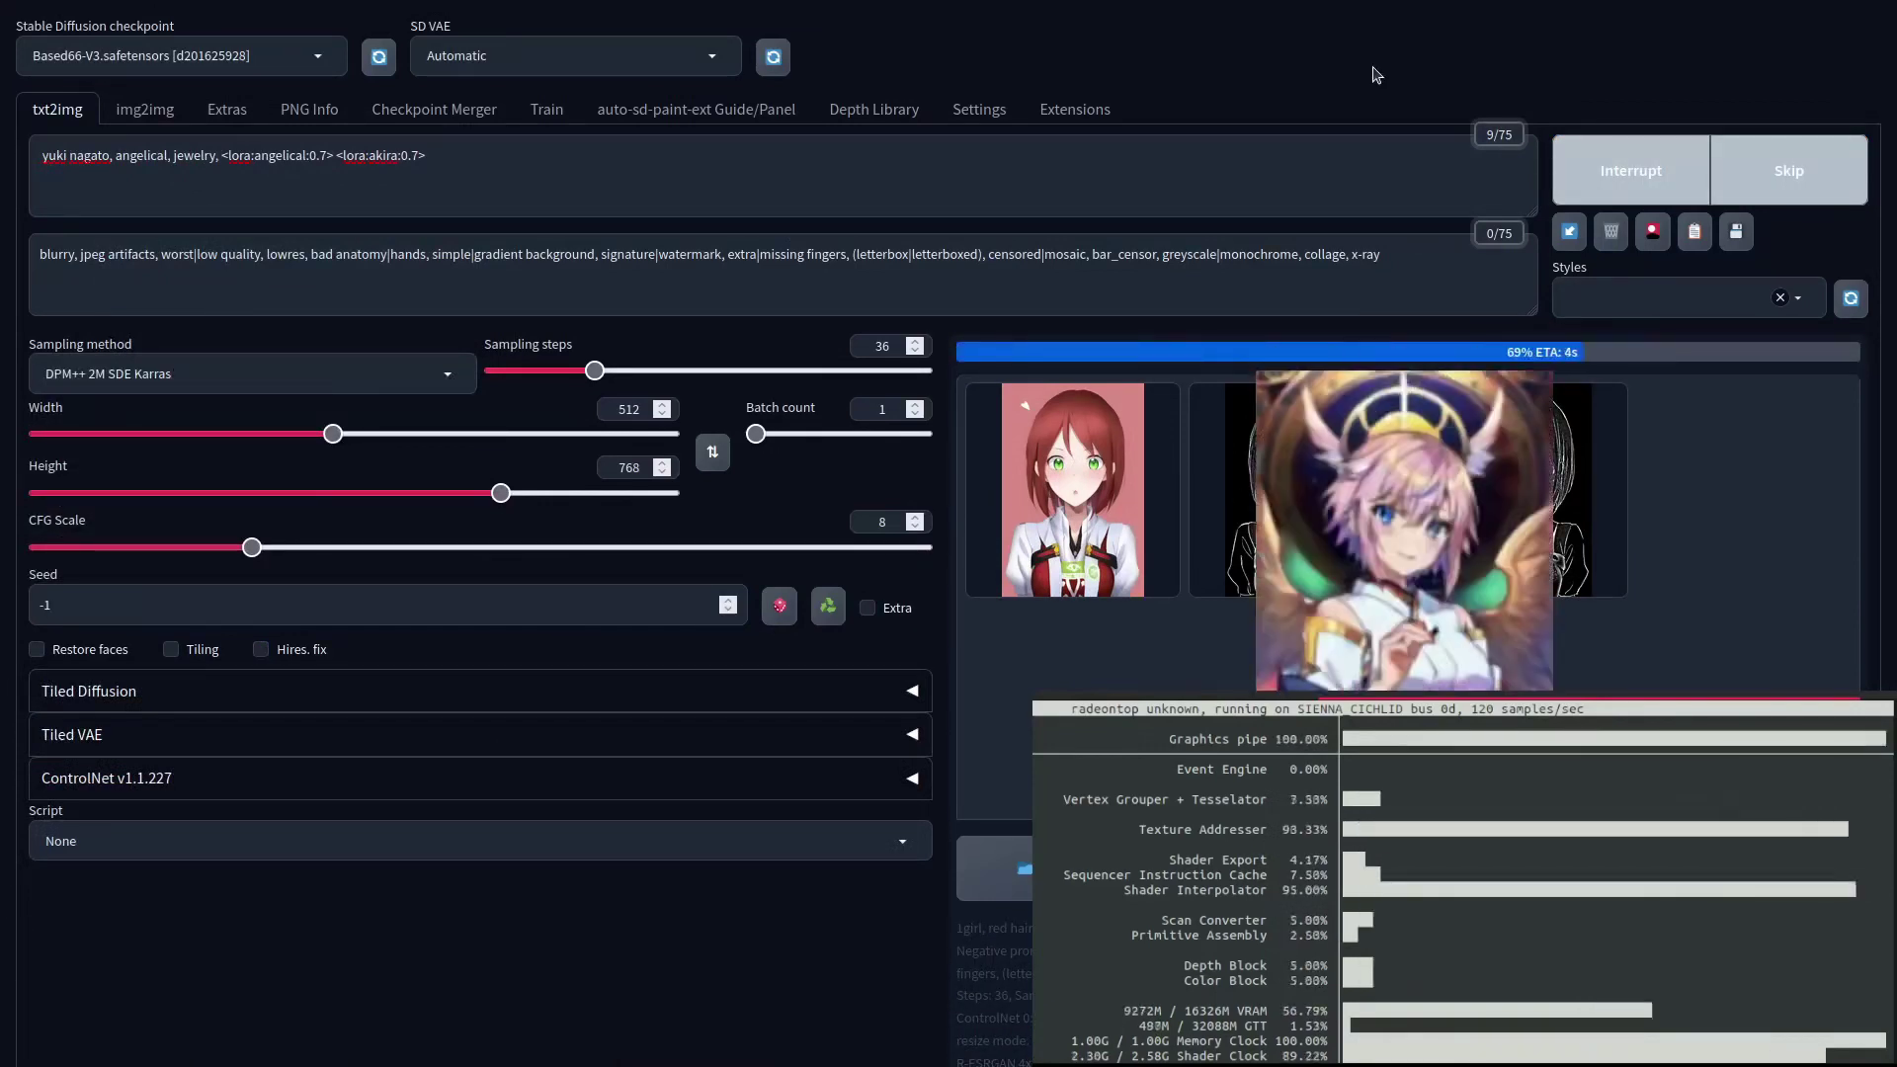
pyautogui.write('sparkling, halo,')
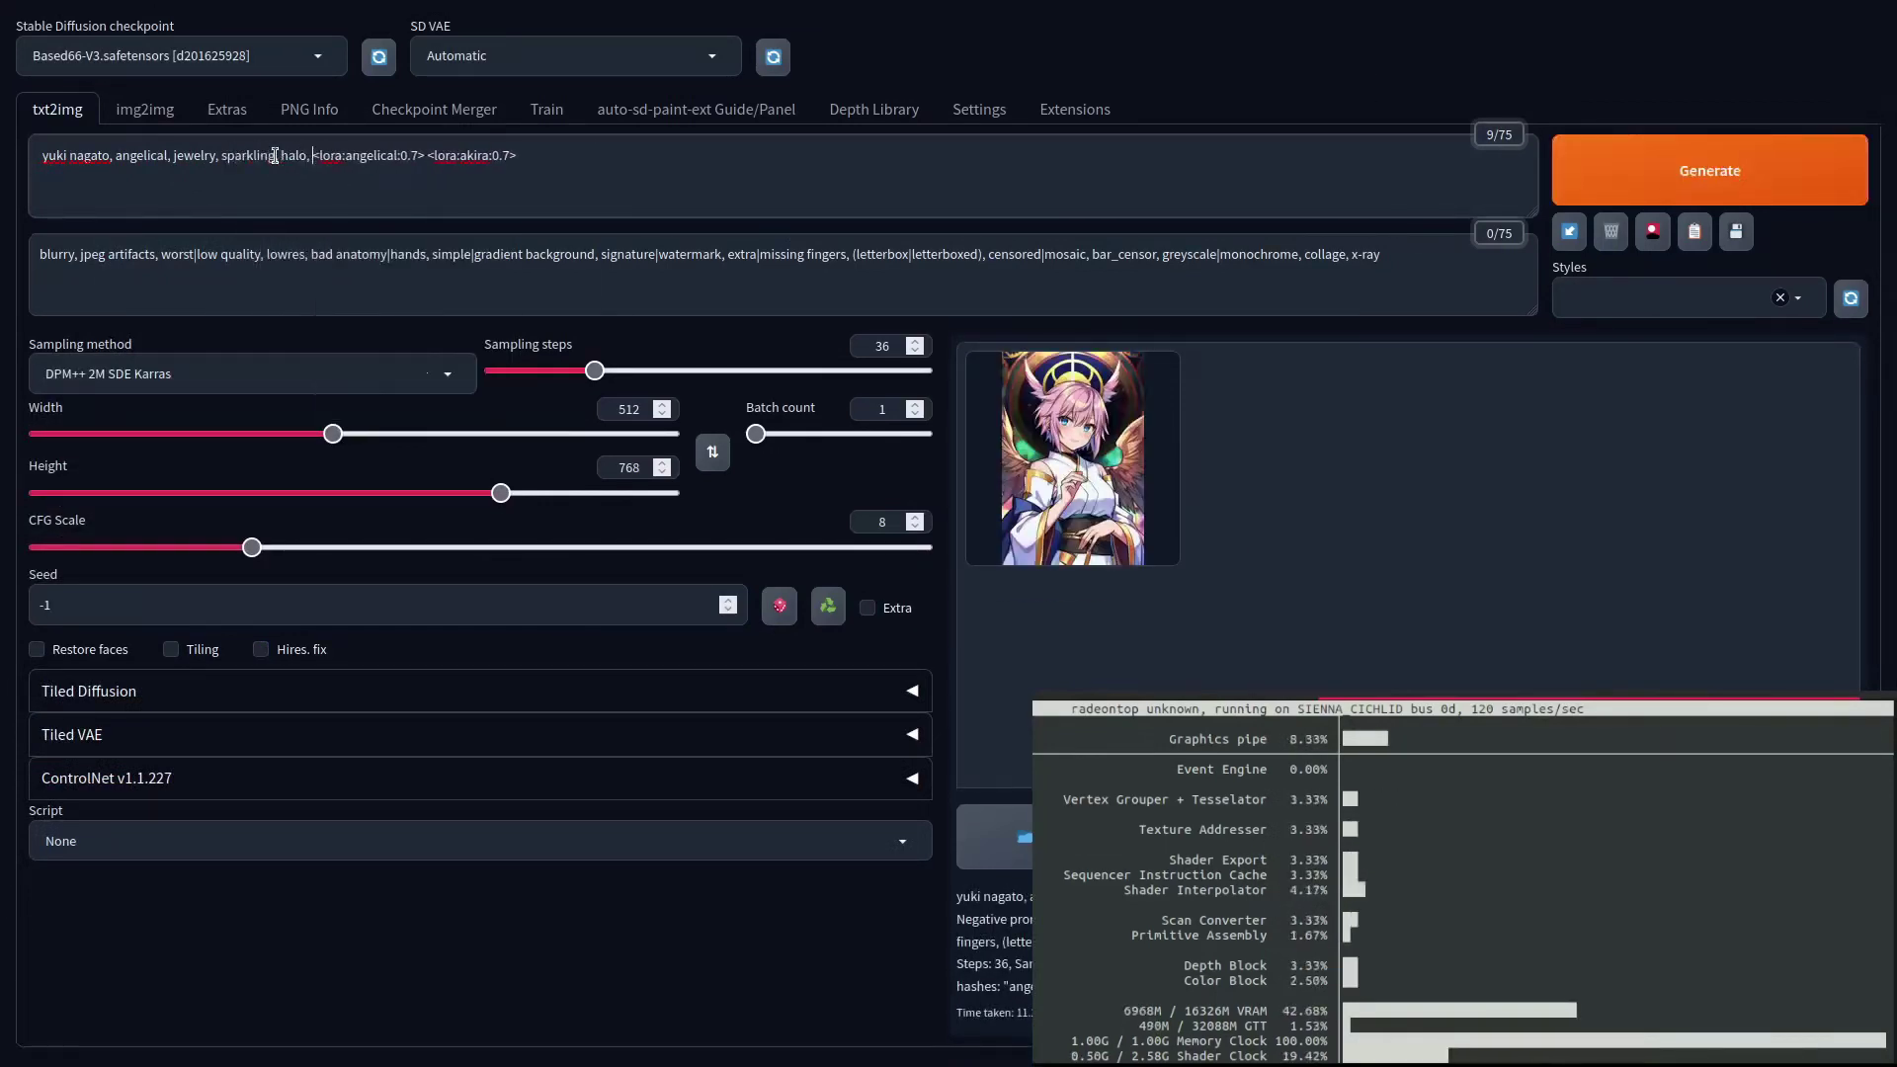
pyautogui.hotkey('ctrl', 'Return')
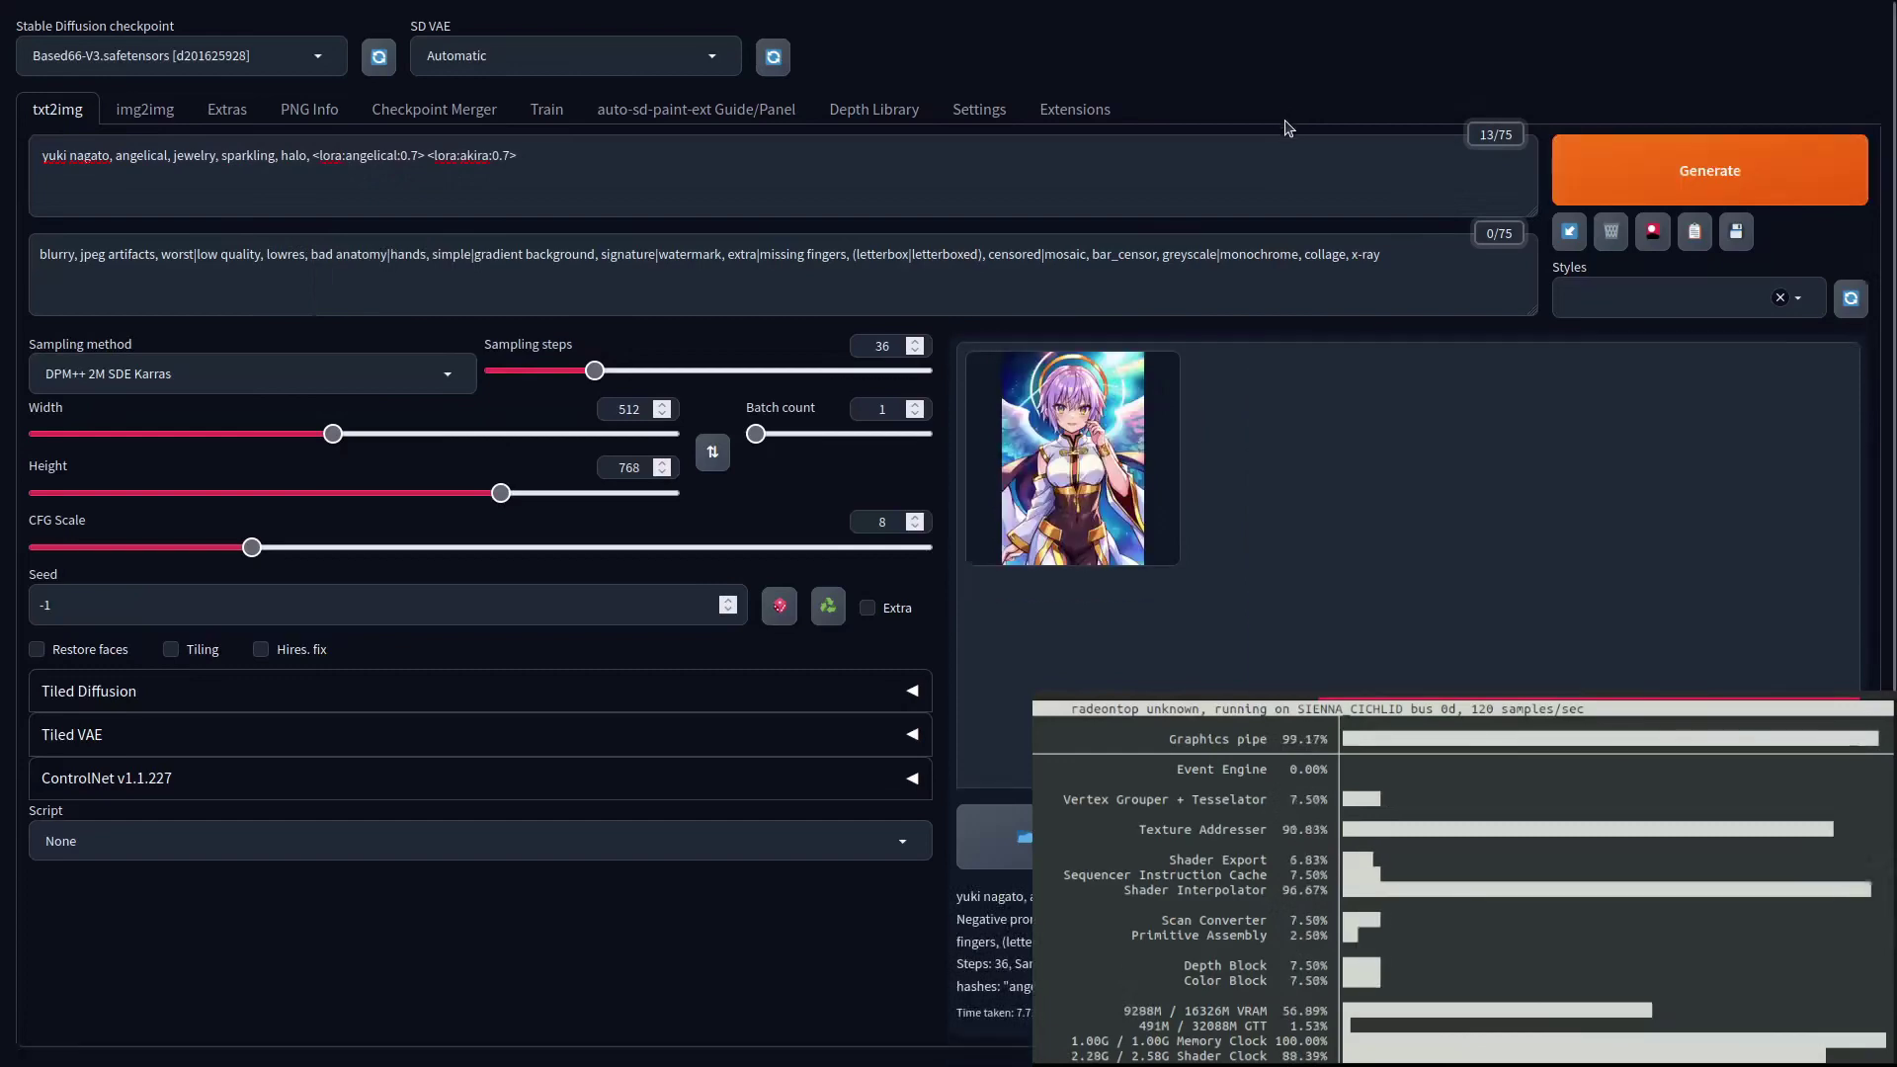
# - Add "glowing|golden|red eyes," to the prompt before the LoRA tags and generate a new image
pyautogui.write('glowing golden ')
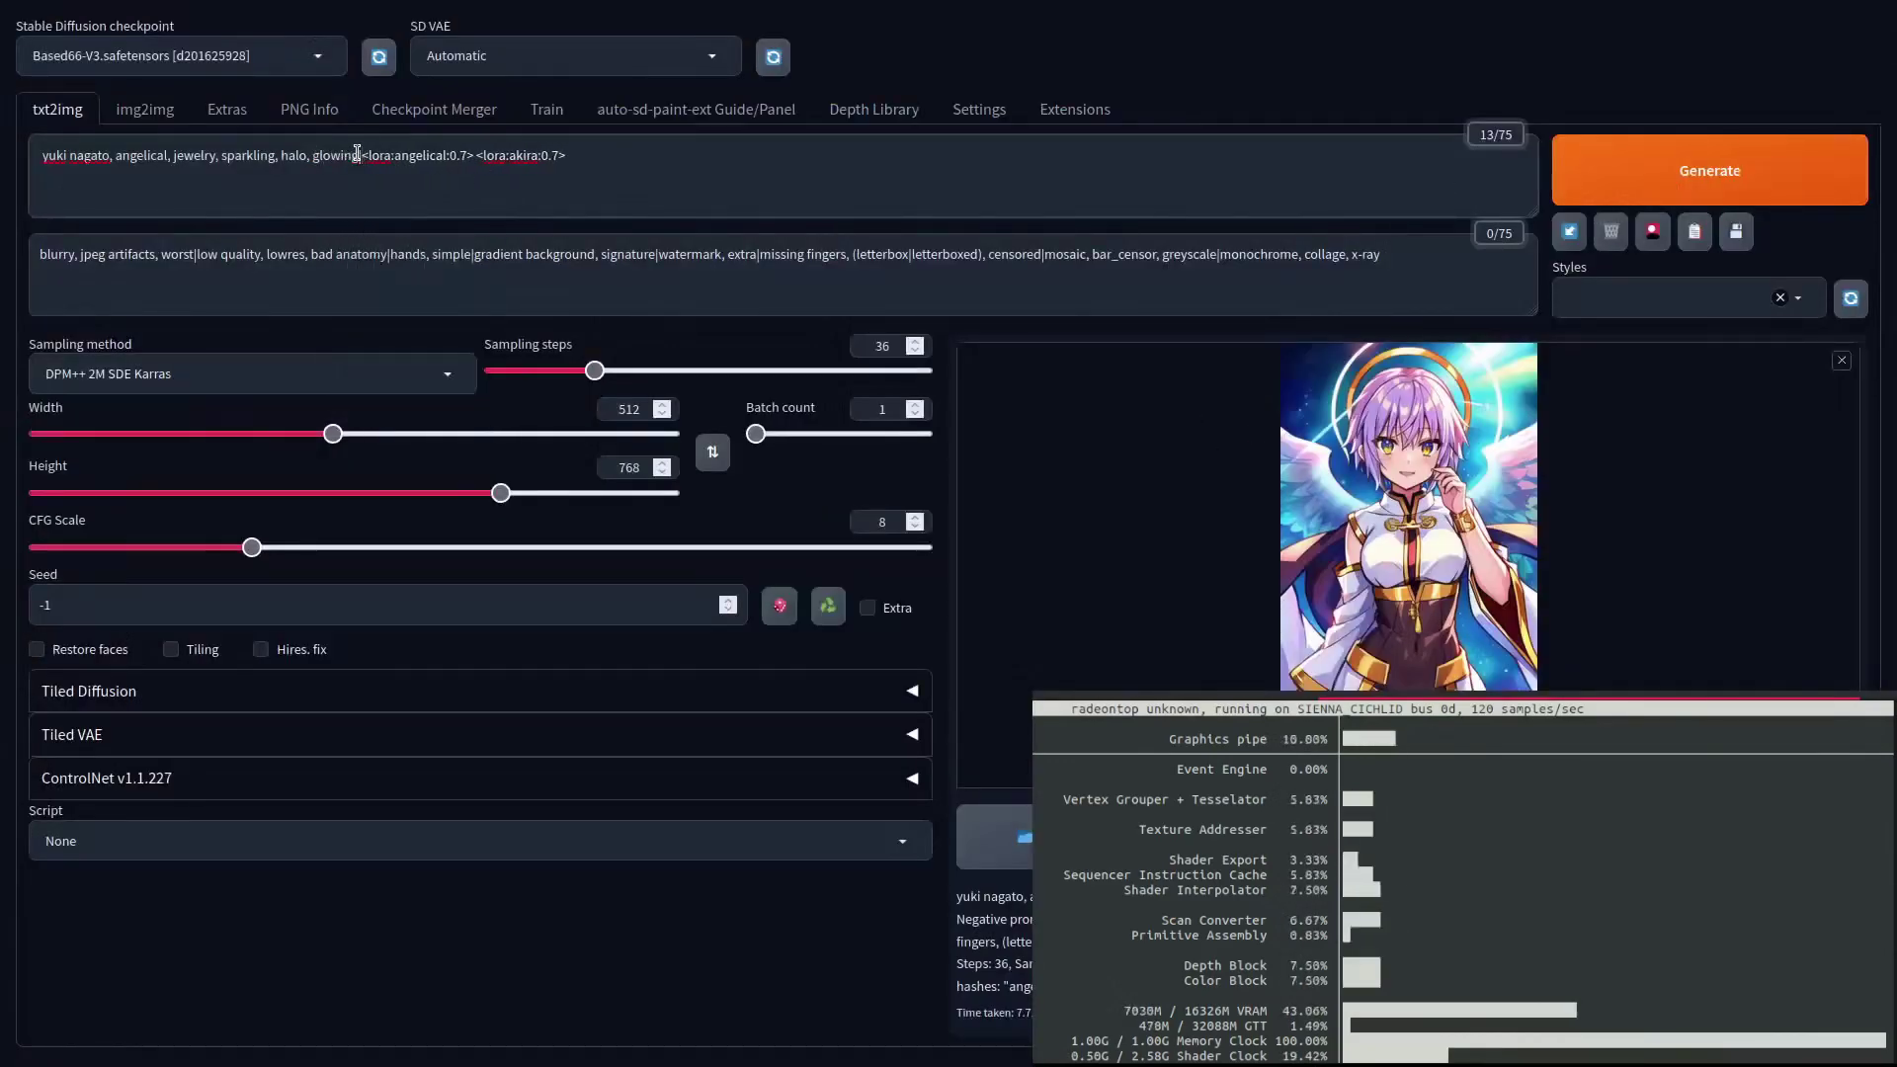
pyautogui.write('red eyes,')
pyautogui.hotkey('ctrl', 'Return')
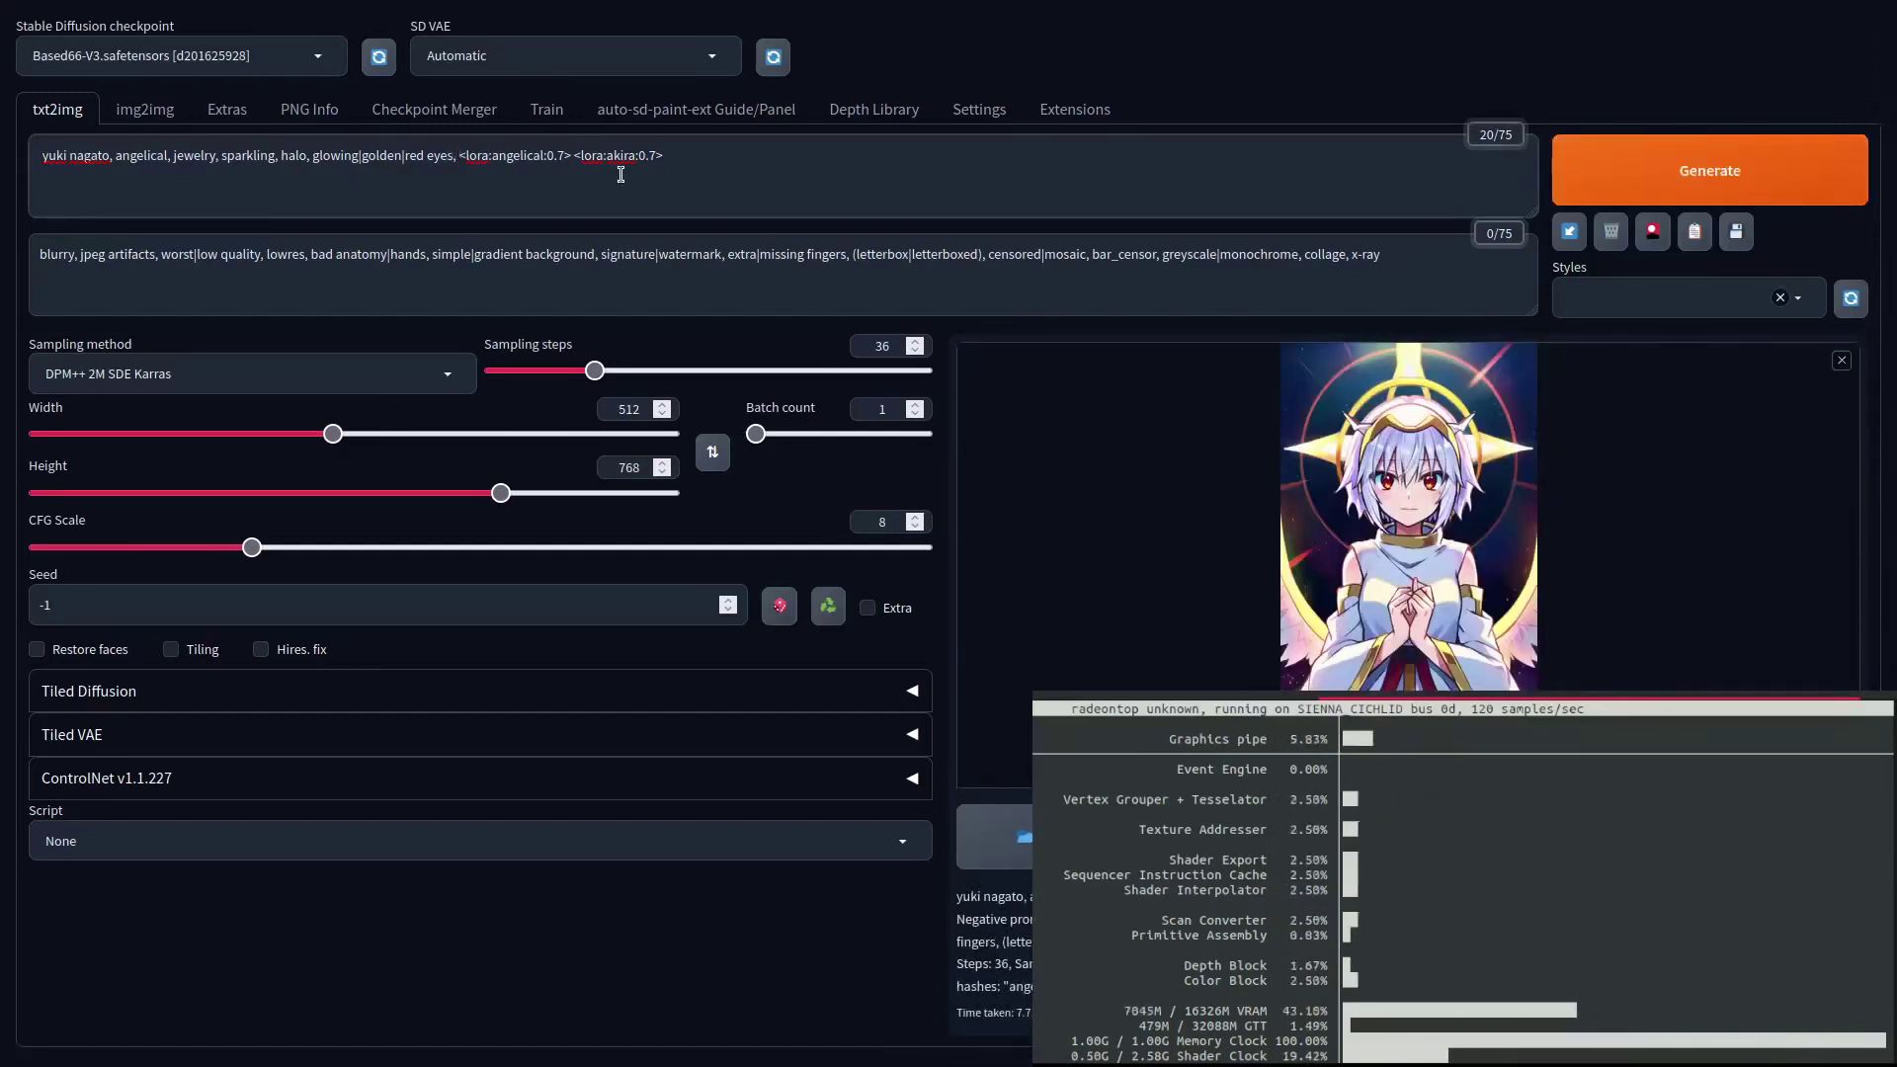
# - Add the prompt-editing term "[space:stained_glass:10]" before the LoRA tags and generate a new image
pyautogui.write('[space:stained_glass')
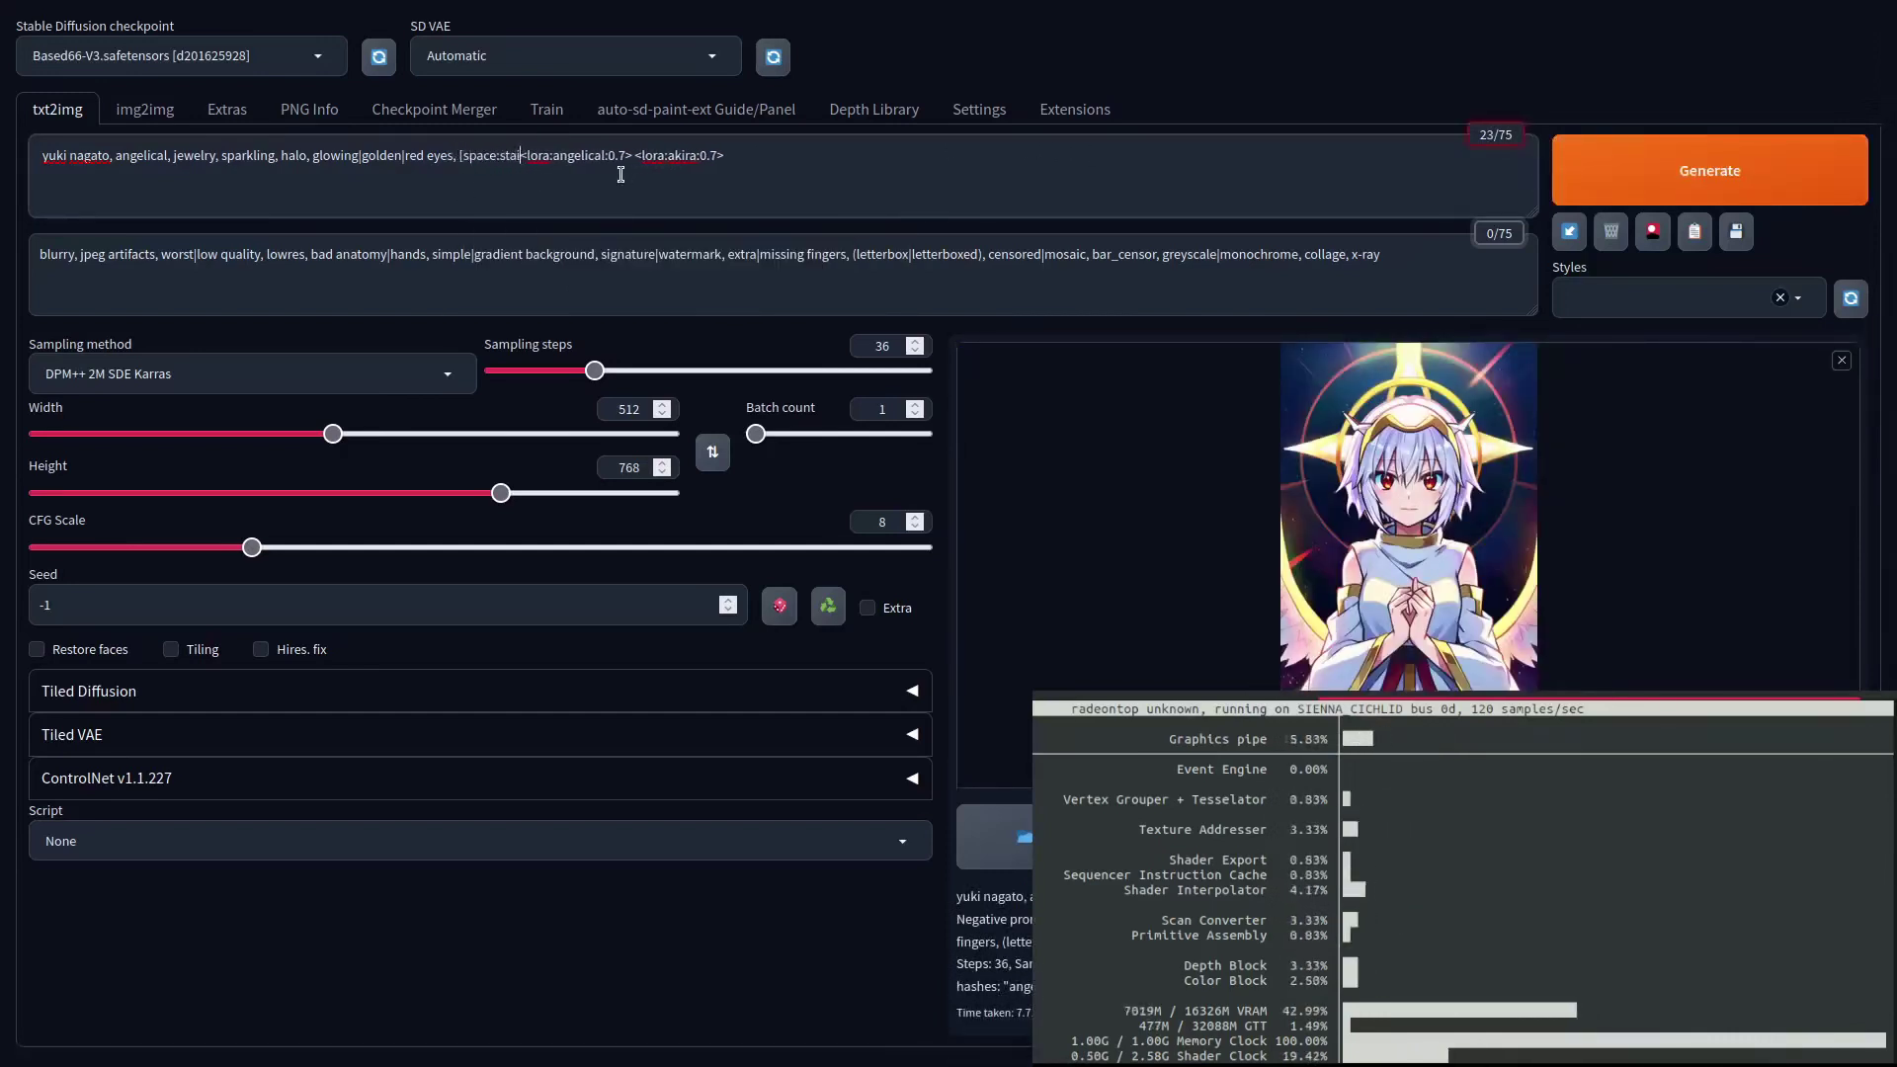
pyautogui.write(':10]')
pyautogui.hotkey('ctrl', 'Return')
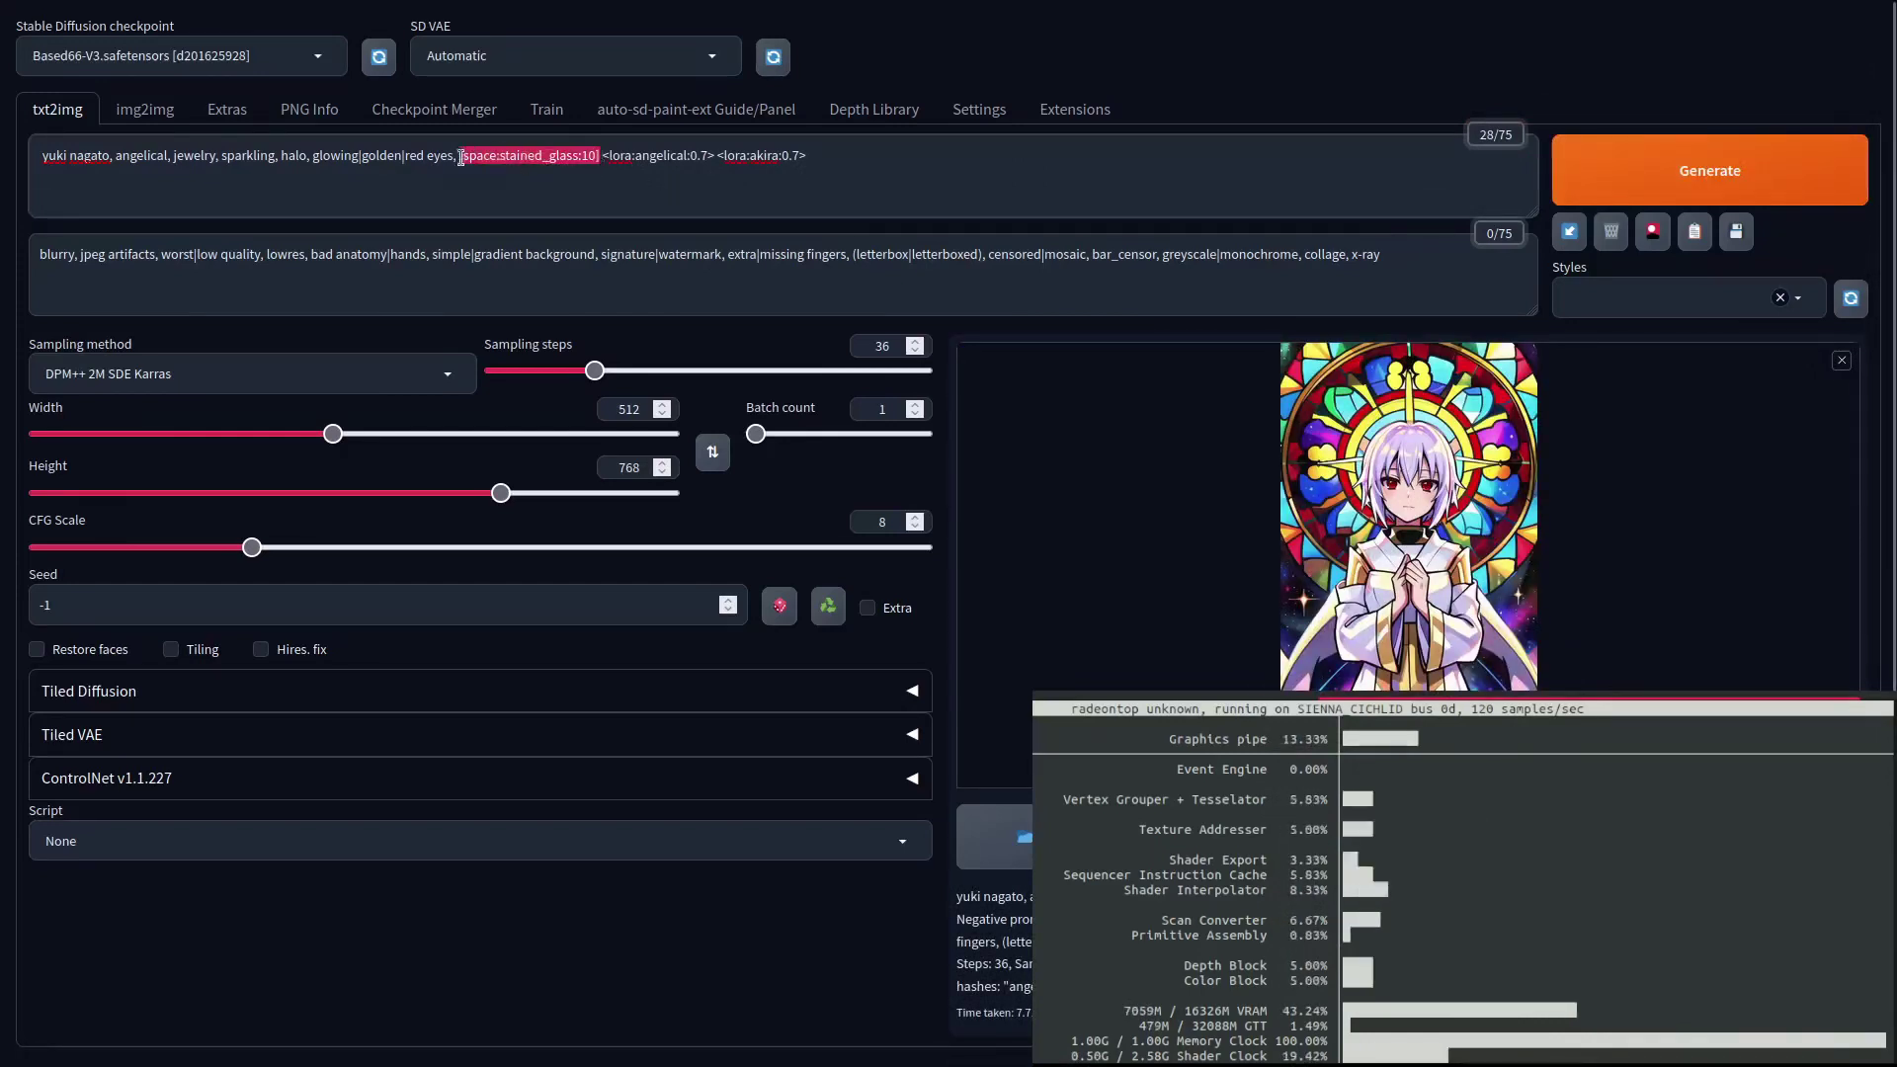
# - Extend the prompt after the stained-glass term with ", meteor" and then ", fire,", generating an image after each addition
pyautogui.write(', meteor')
pyautogui.hotkey('ctrl', 'Return')
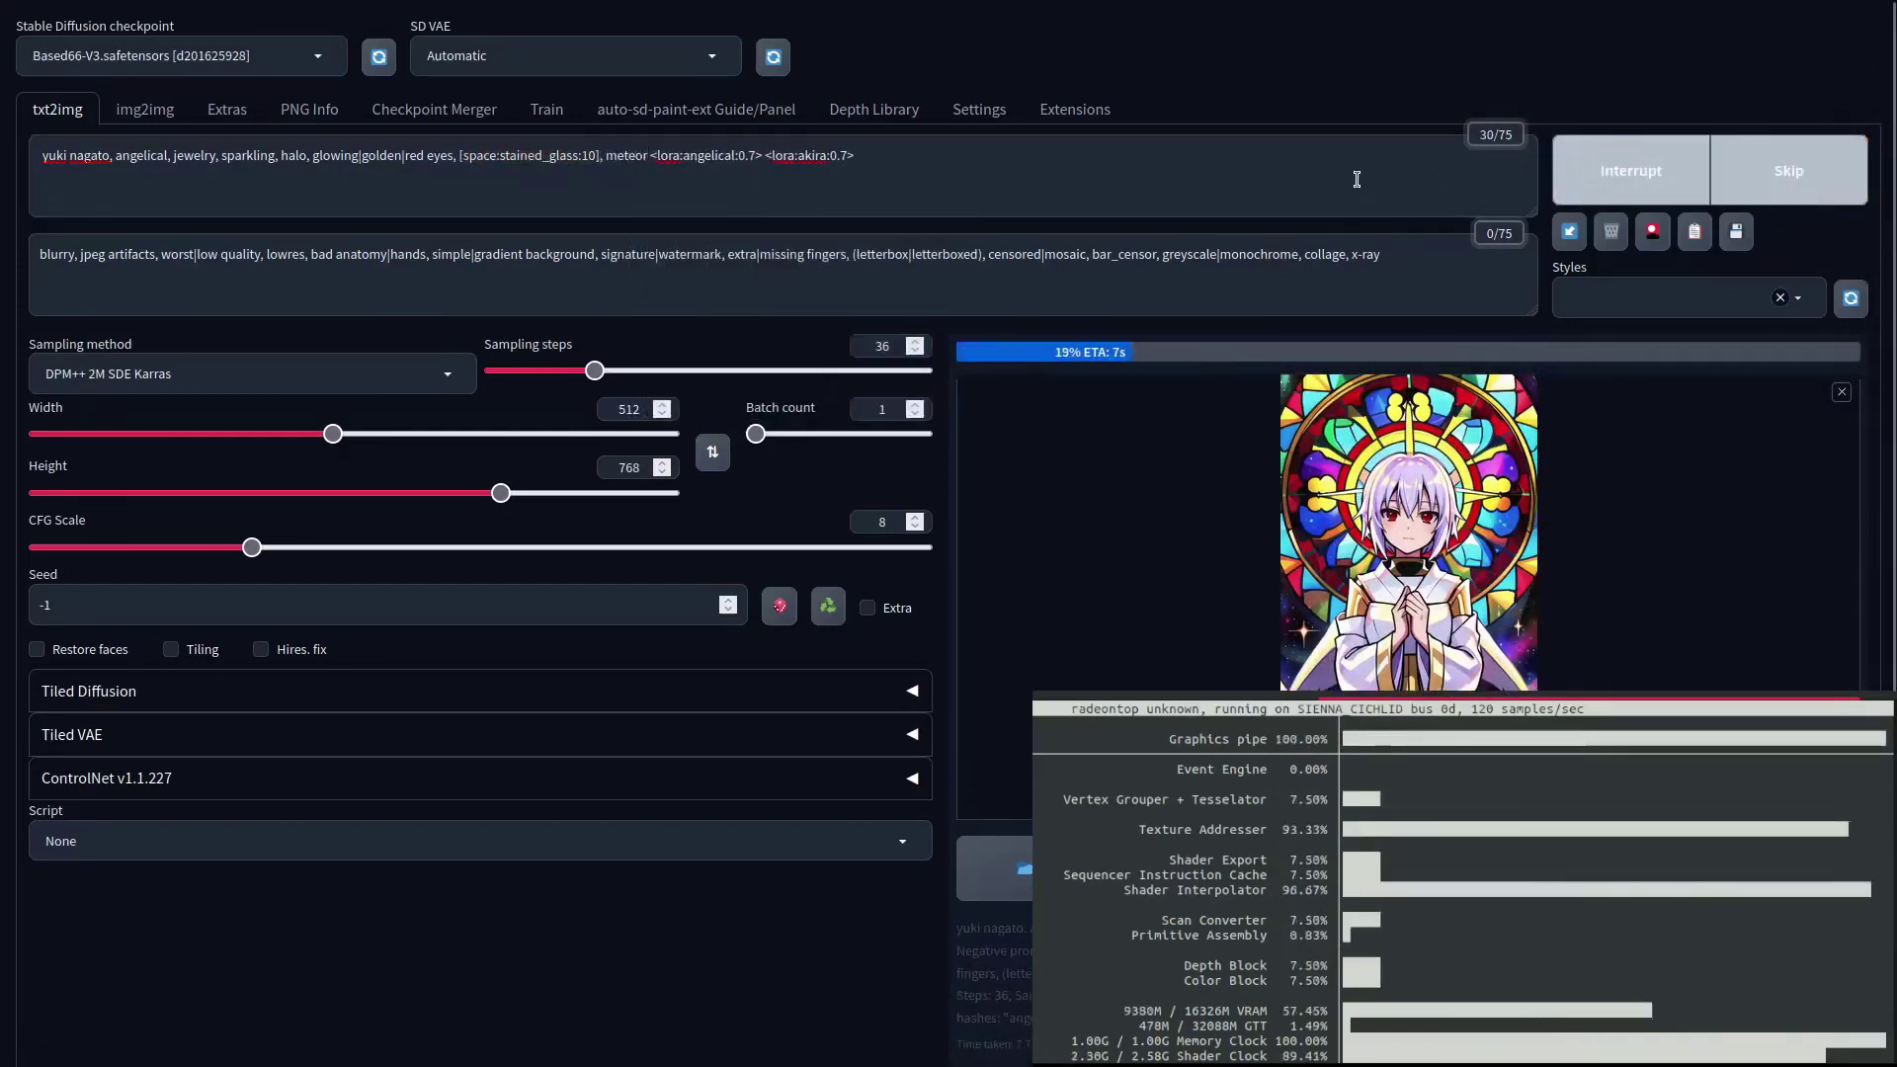
pyautogui.write(', fire,')
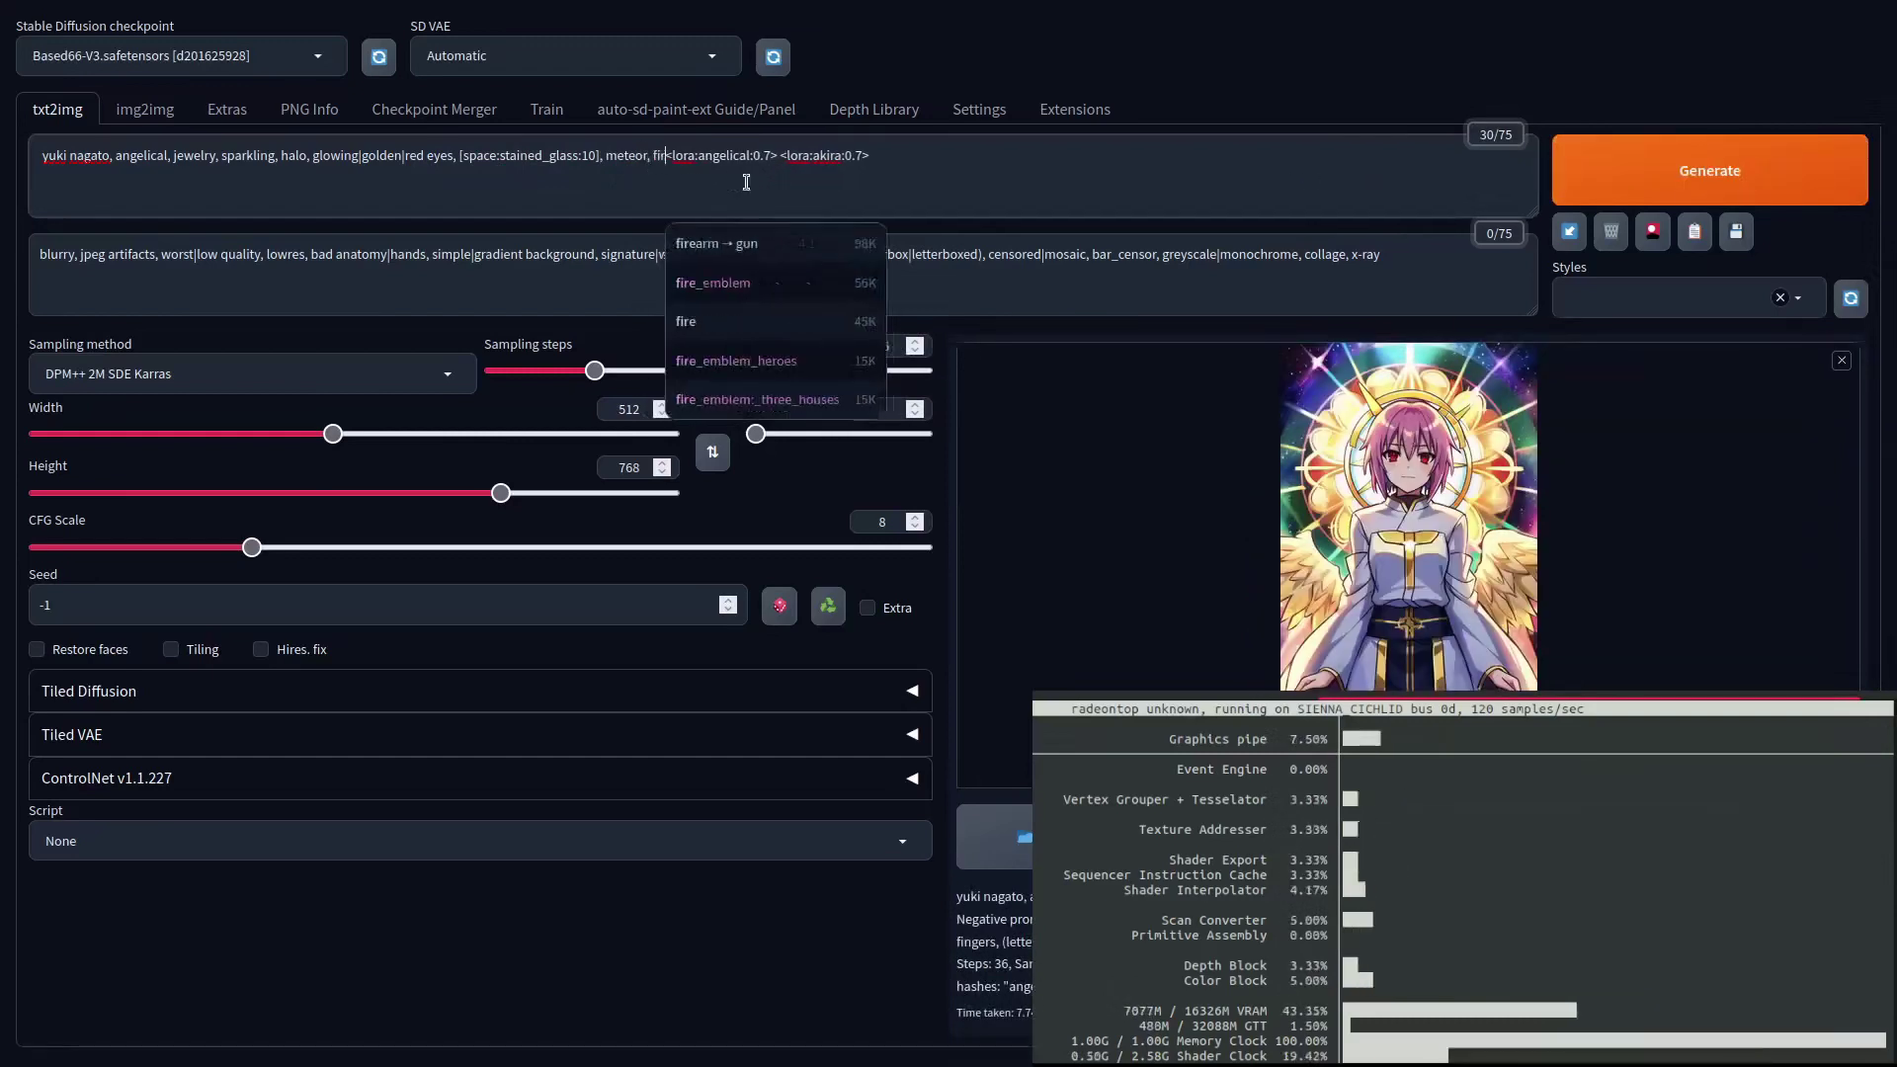
pyautogui.hotkey('ctrl', 'Return')
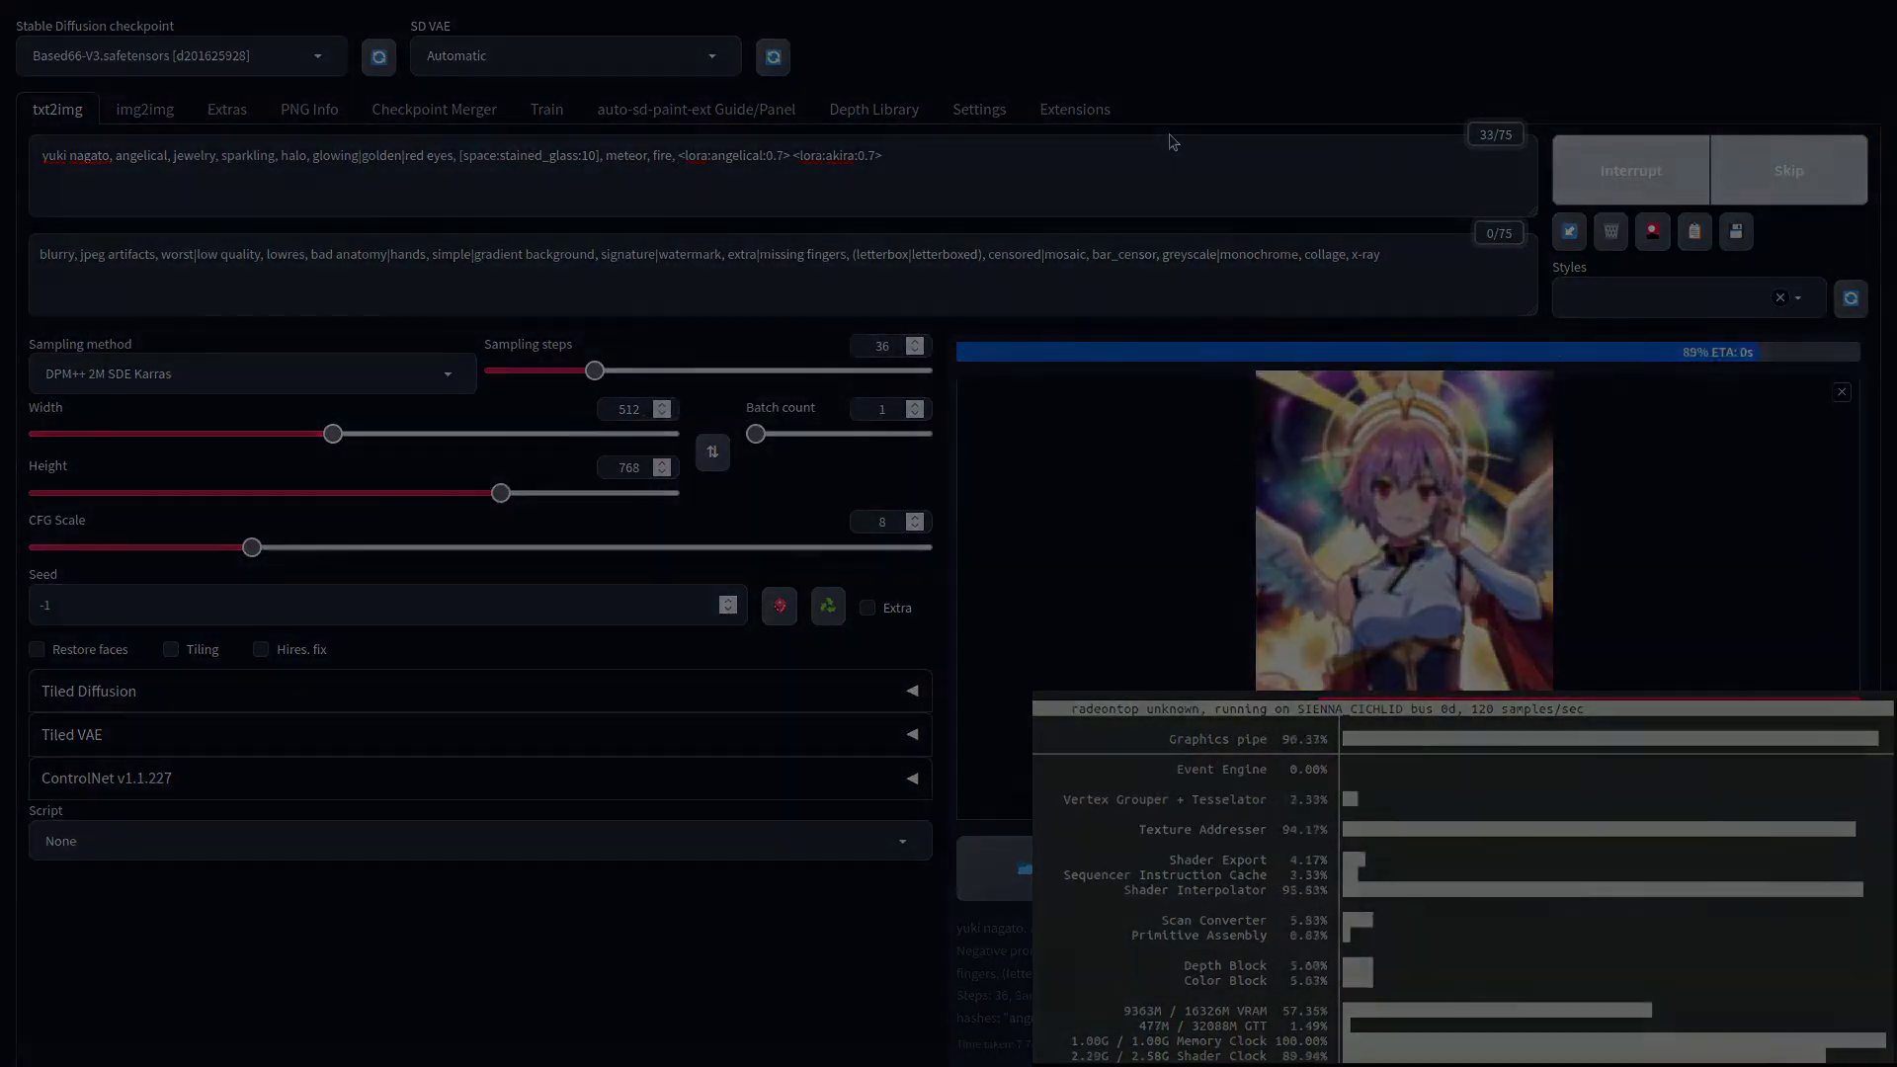